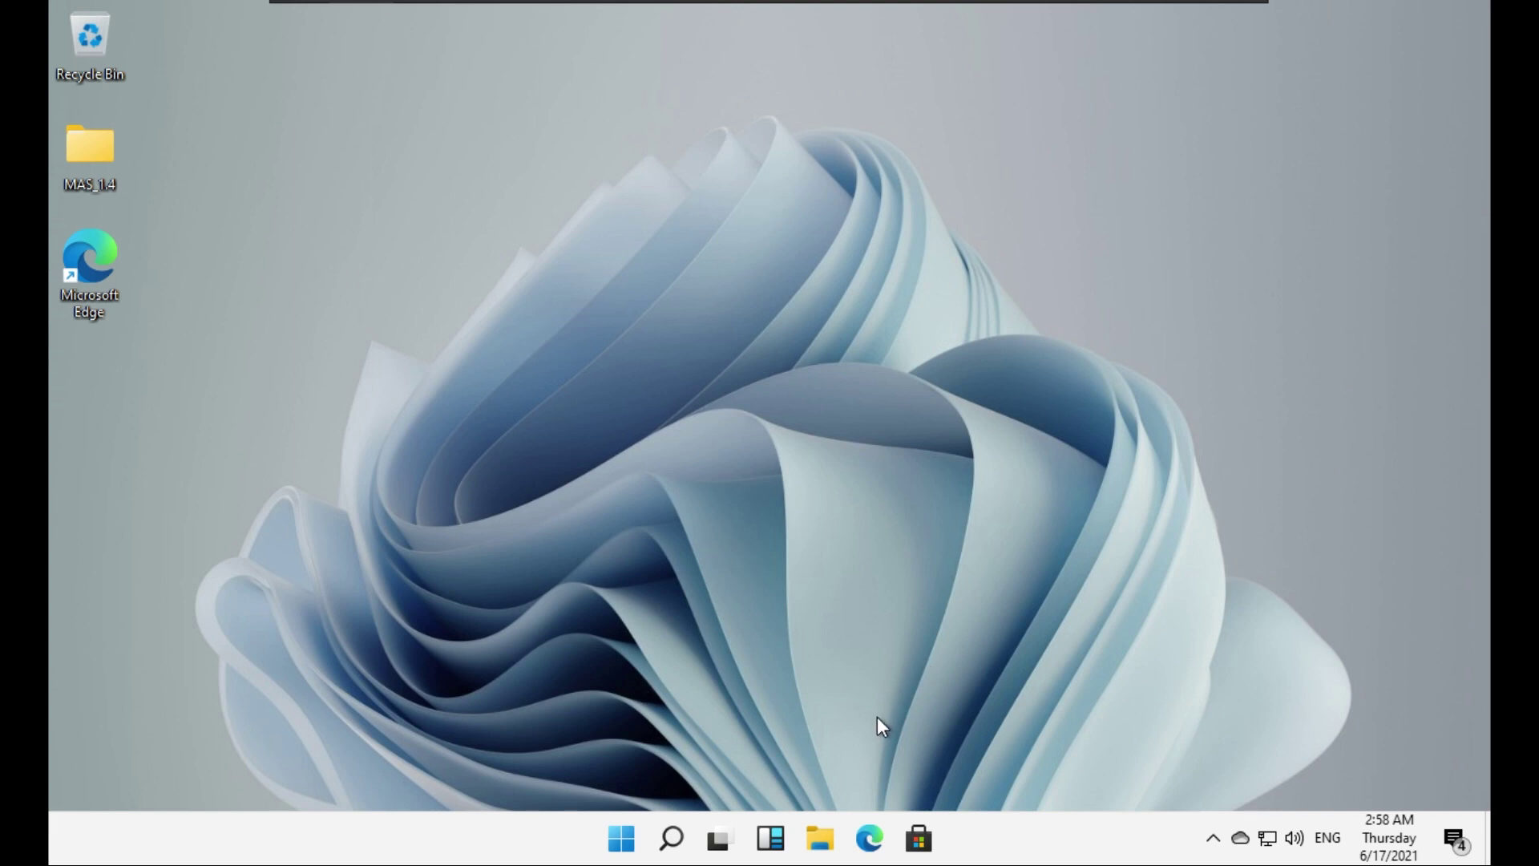
- Restore Edge to show the Sycnex/Windows10Debloater GitHub repository page
{"action": "left_click", "coordinate": [868, 838]}
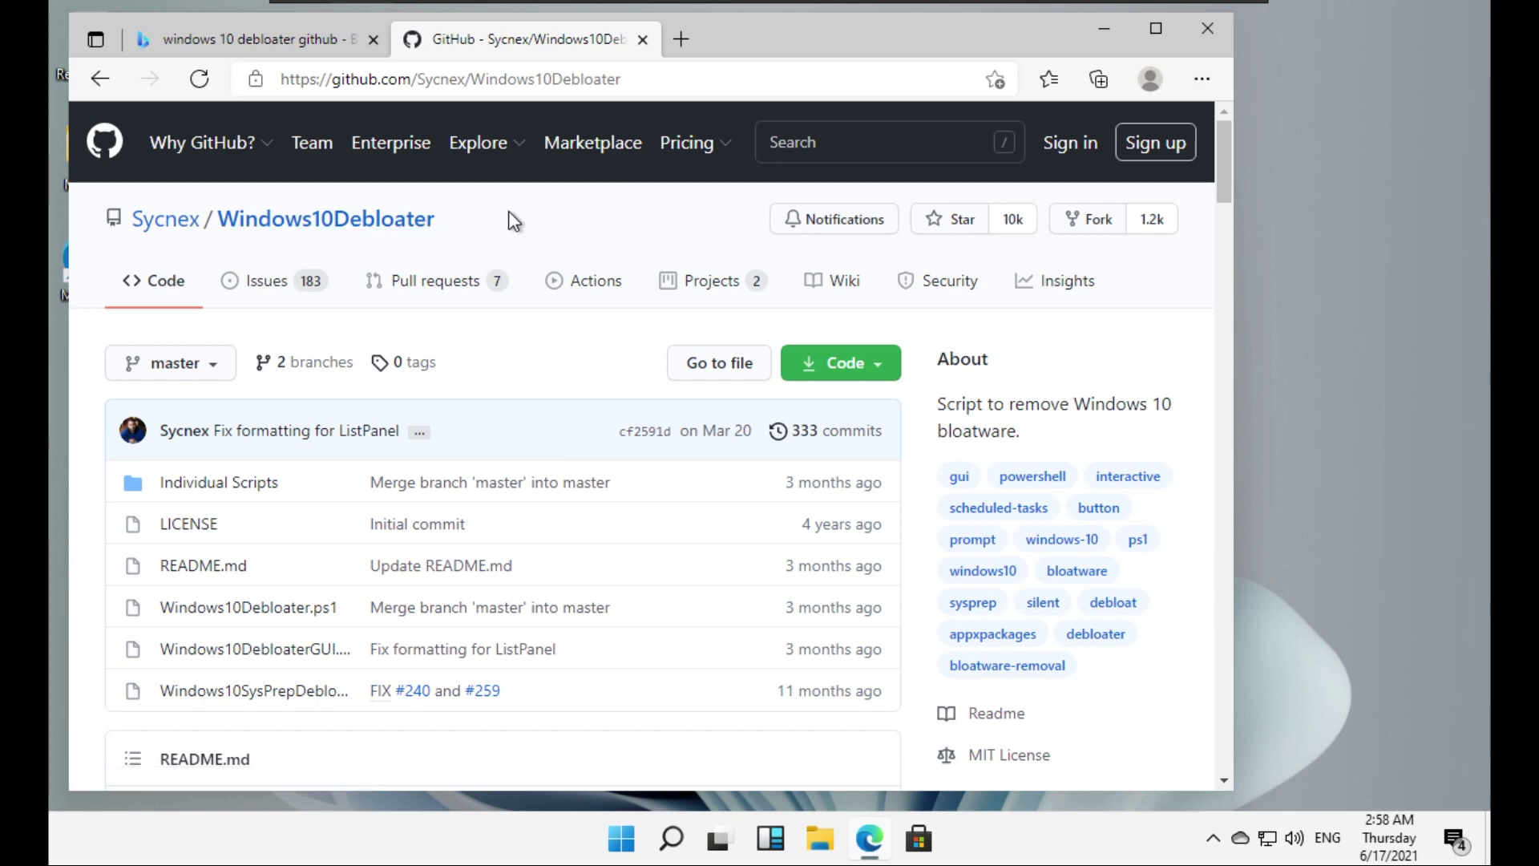
- Download the Windows10Debloater repository from GitHub as a ZIP file
{"action": "scroll", "coordinate": [516, 247], "scroll_direction": "down", "scroll_amount": 3}
{"action": "scroll", "coordinate": [280, 555], "scroll_direction": "down", "scroll_amount": 1}
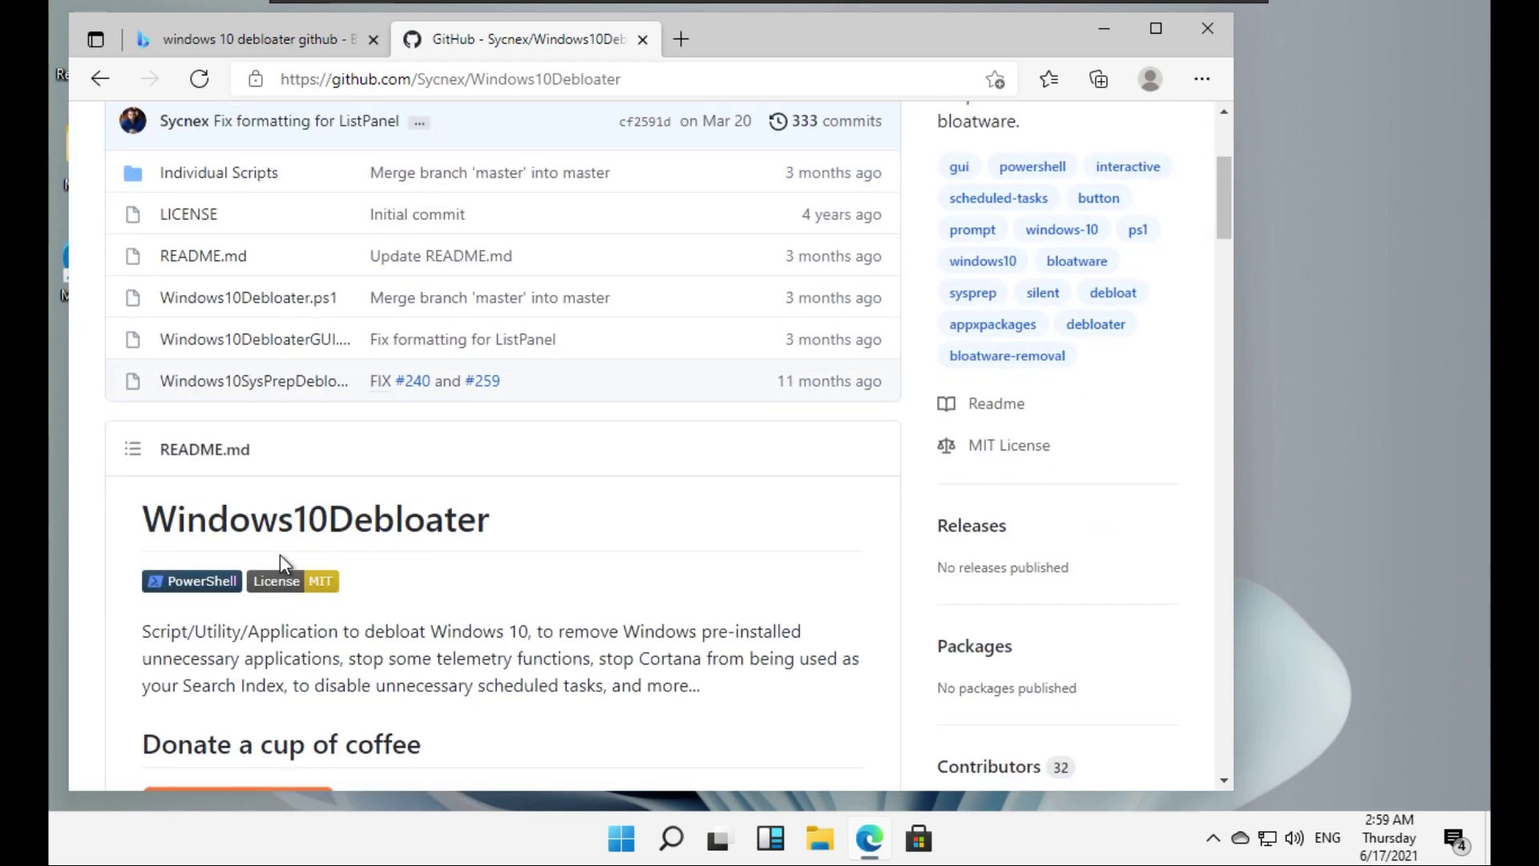
{"action": "scroll", "coordinate": [286, 593], "scroll_direction": "down", "scroll_amount": 1}
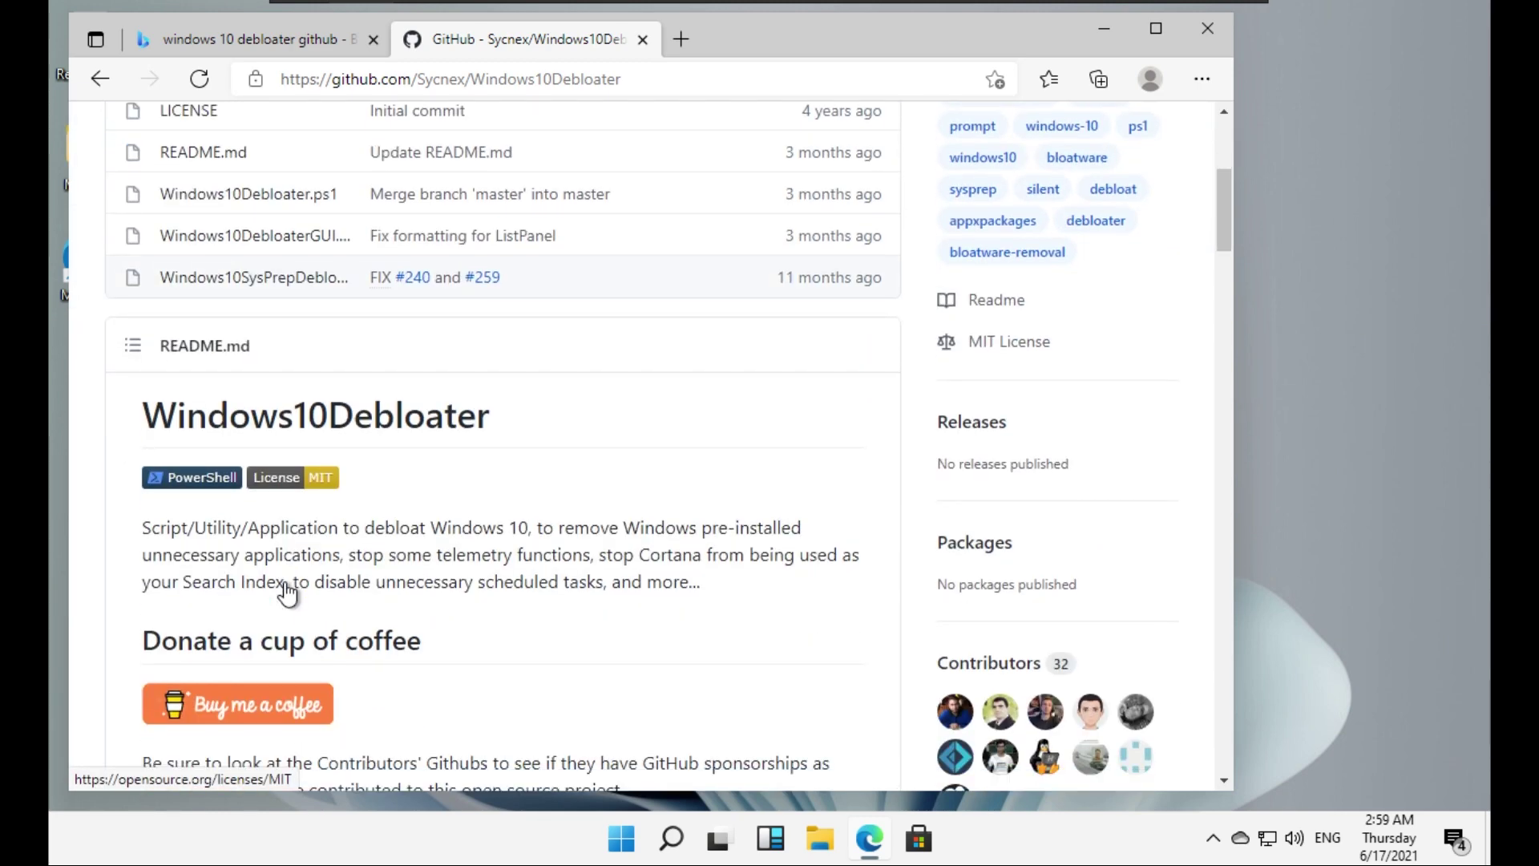
{"action": "scroll", "coordinate": [473, 389], "scroll_direction": "up", "scroll_amount": 4}
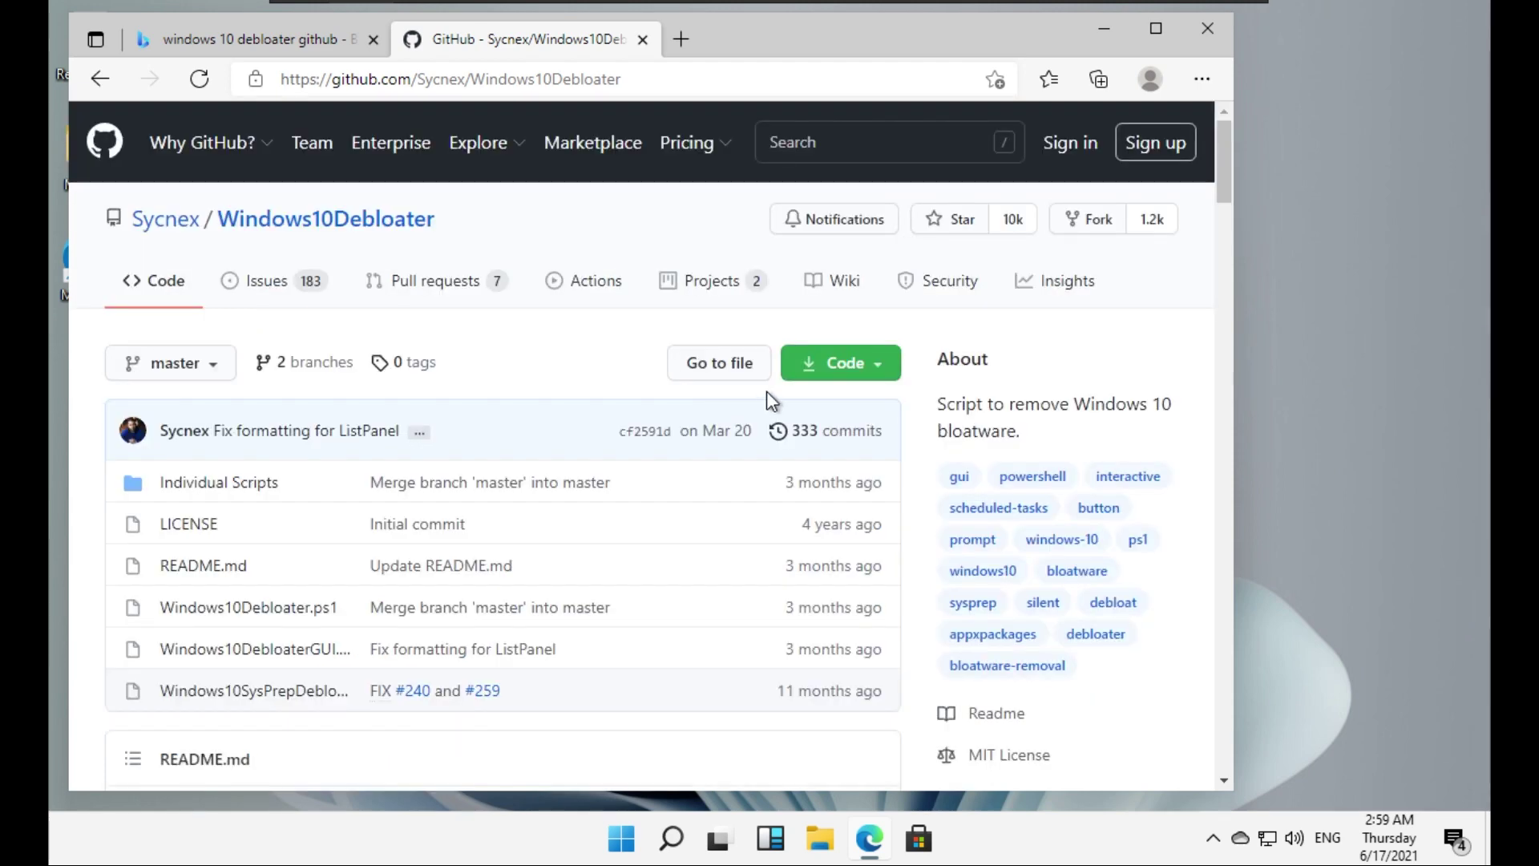
{"action": "left_click", "coordinate": [881, 365]}
{"action": "left_click", "coordinate": [617, 653]}
- Extract the Windows10Debloater-master folder from the zip to the desktop with WinRAR
{"action": "left_click", "coordinate": [733, 179]}
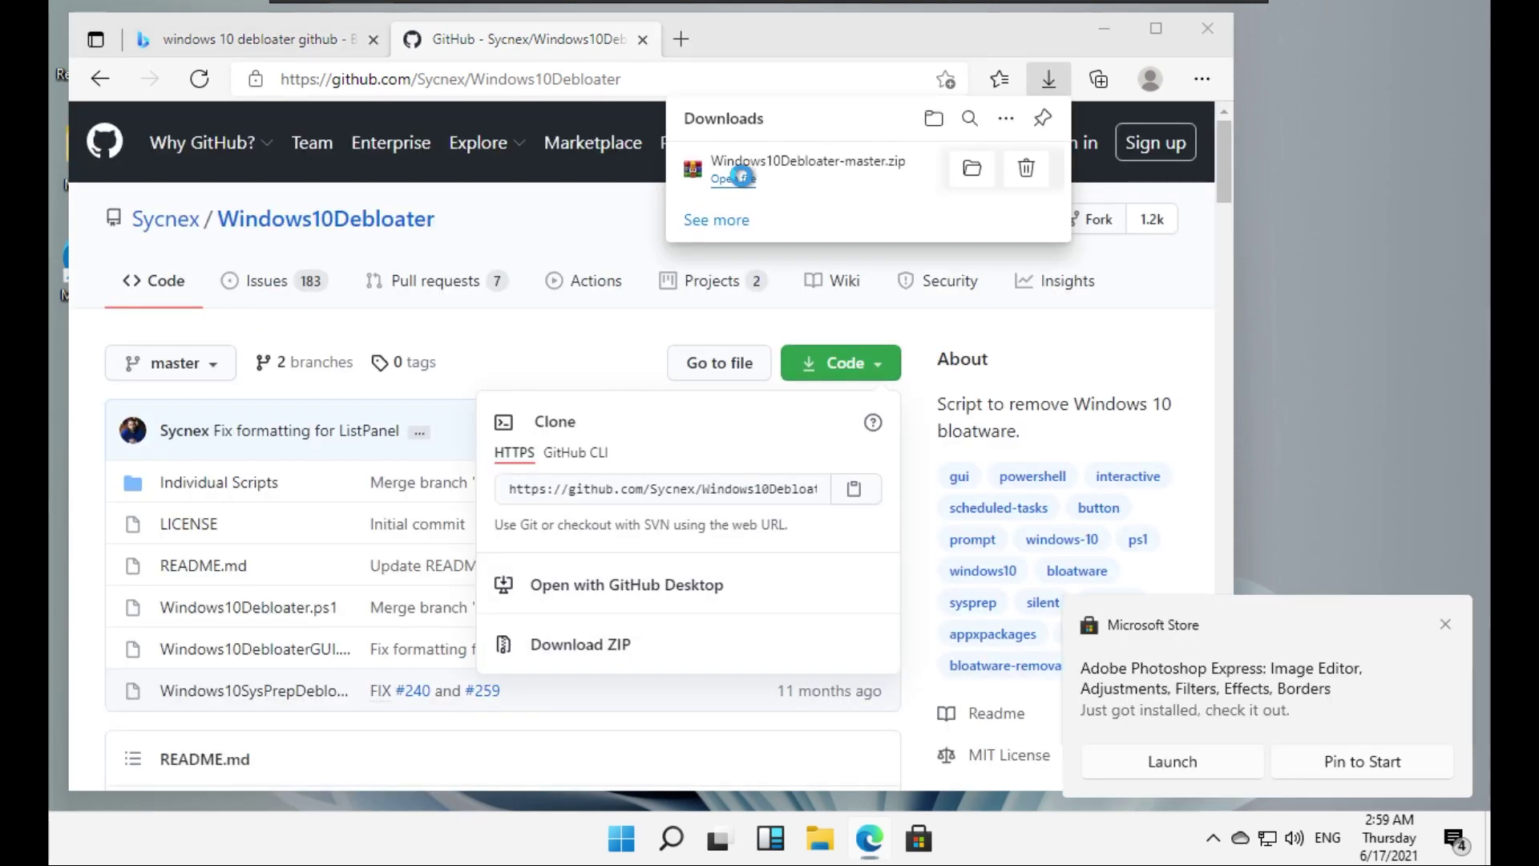
{"action": "left_click", "coordinate": [196, 317]}
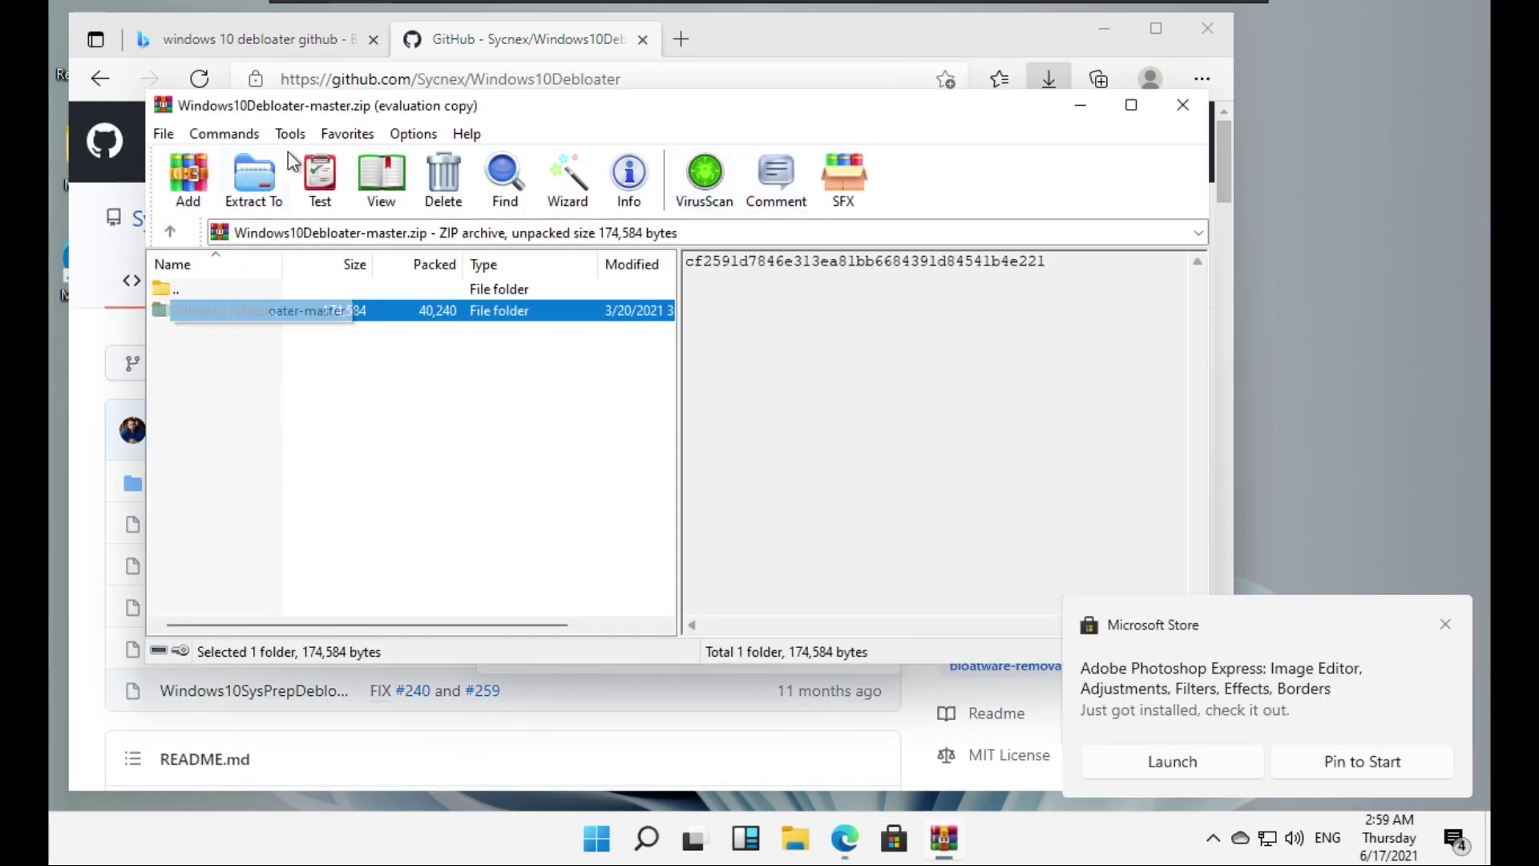
{"action": "left_click", "coordinate": [254, 178]}
{"action": "key", "text": "Return"}
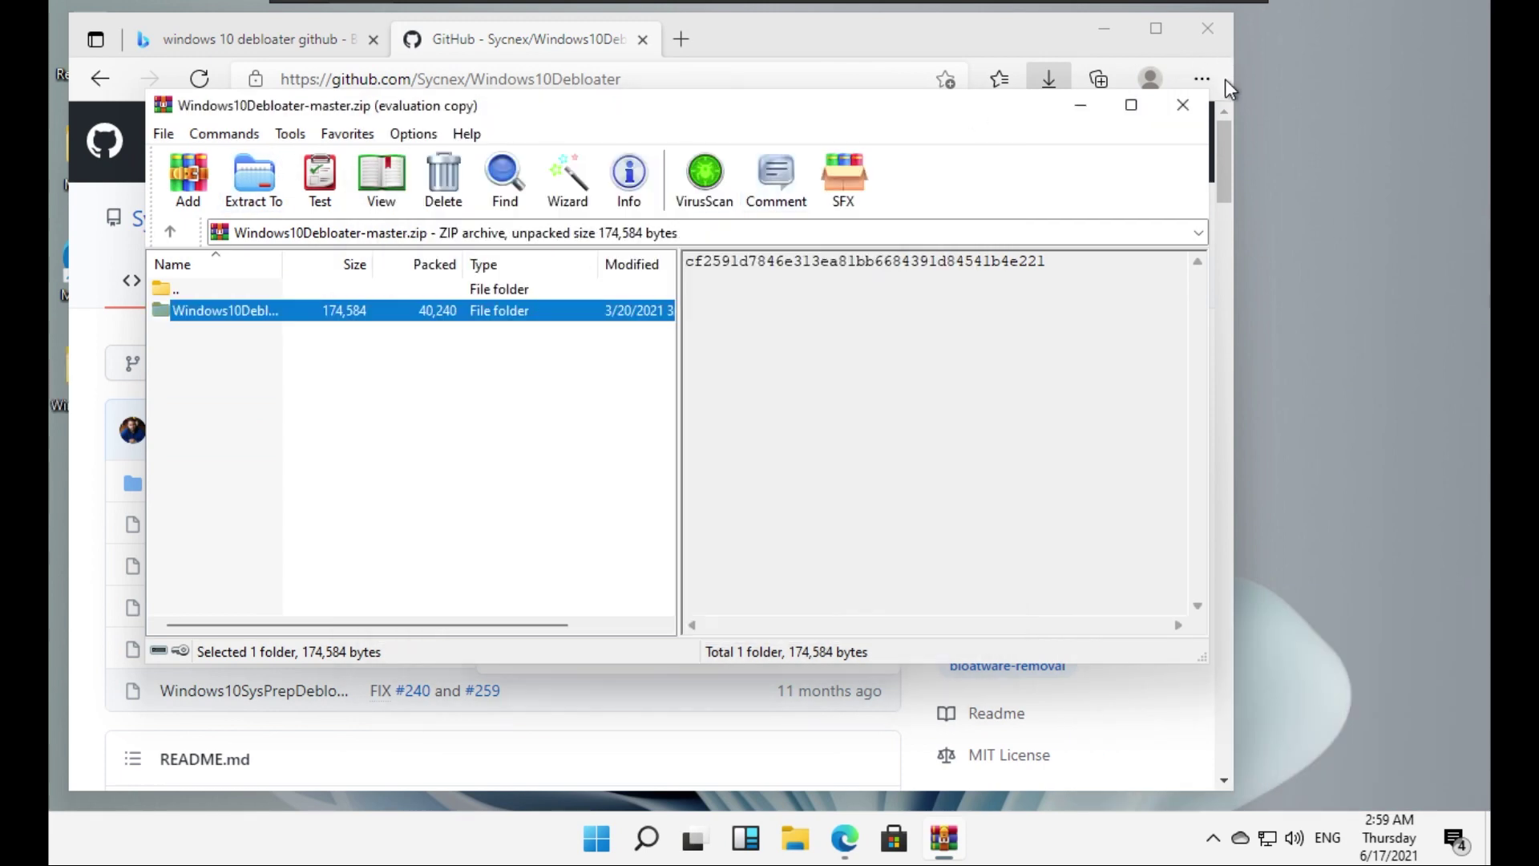
- Close WinRAR and Edge, and open the extracted Windows10Debloater-master folder
{"action": "left_click", "coordinate": [1182, 105]}
{"action": "left_click", "coordinate": [1207, 28]}
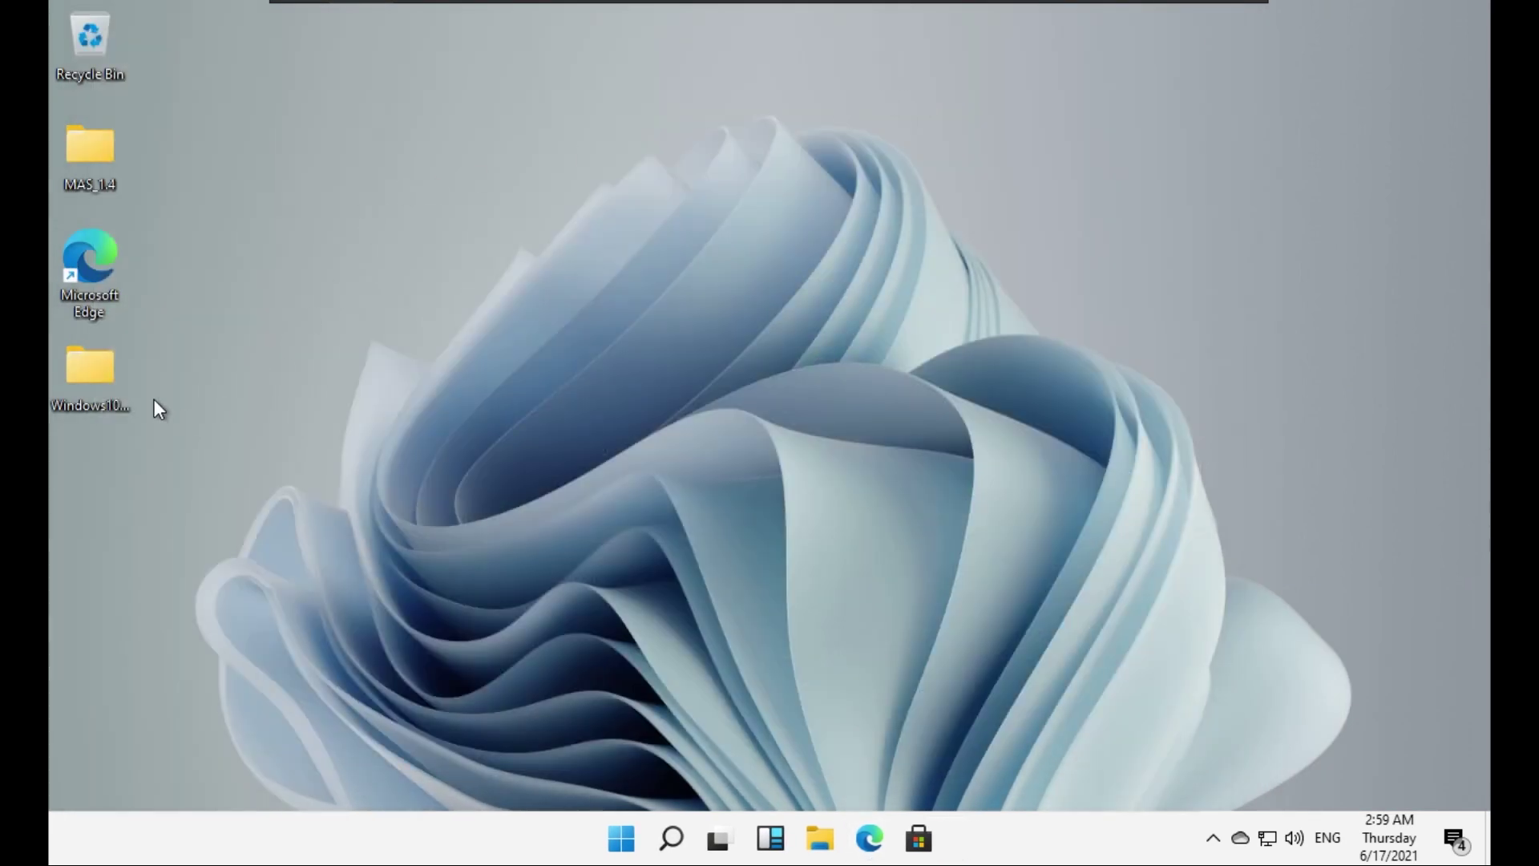
{"action": "double_click", "coordinate": [98, 375]}
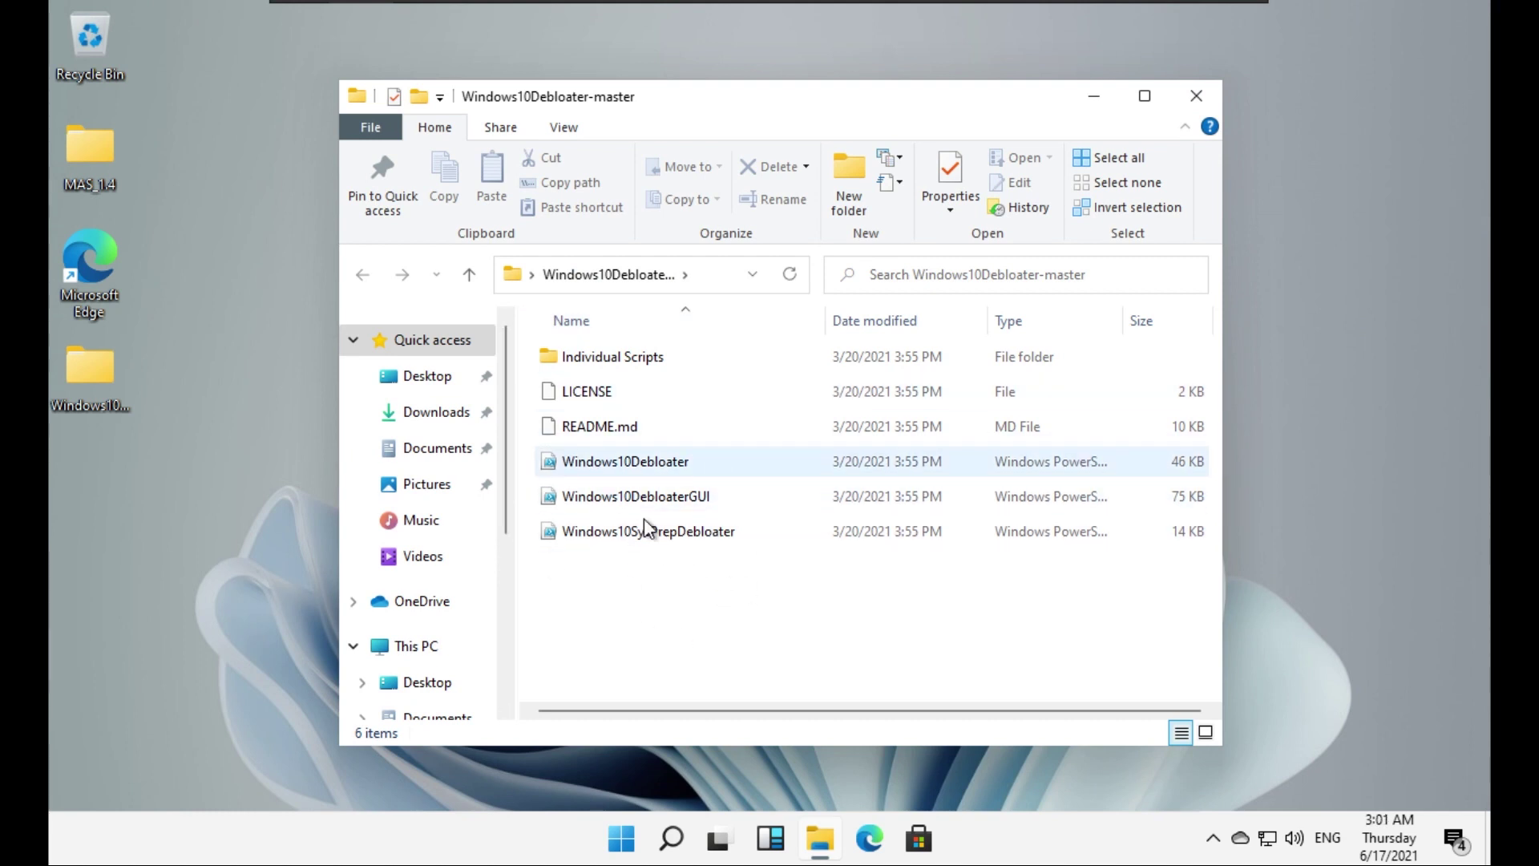
- Maximize the Windows10Debloater-master folder window
{"action": "left_click_drag", "start_coordinate": [697, 622], "coordinate": [715, 455]}
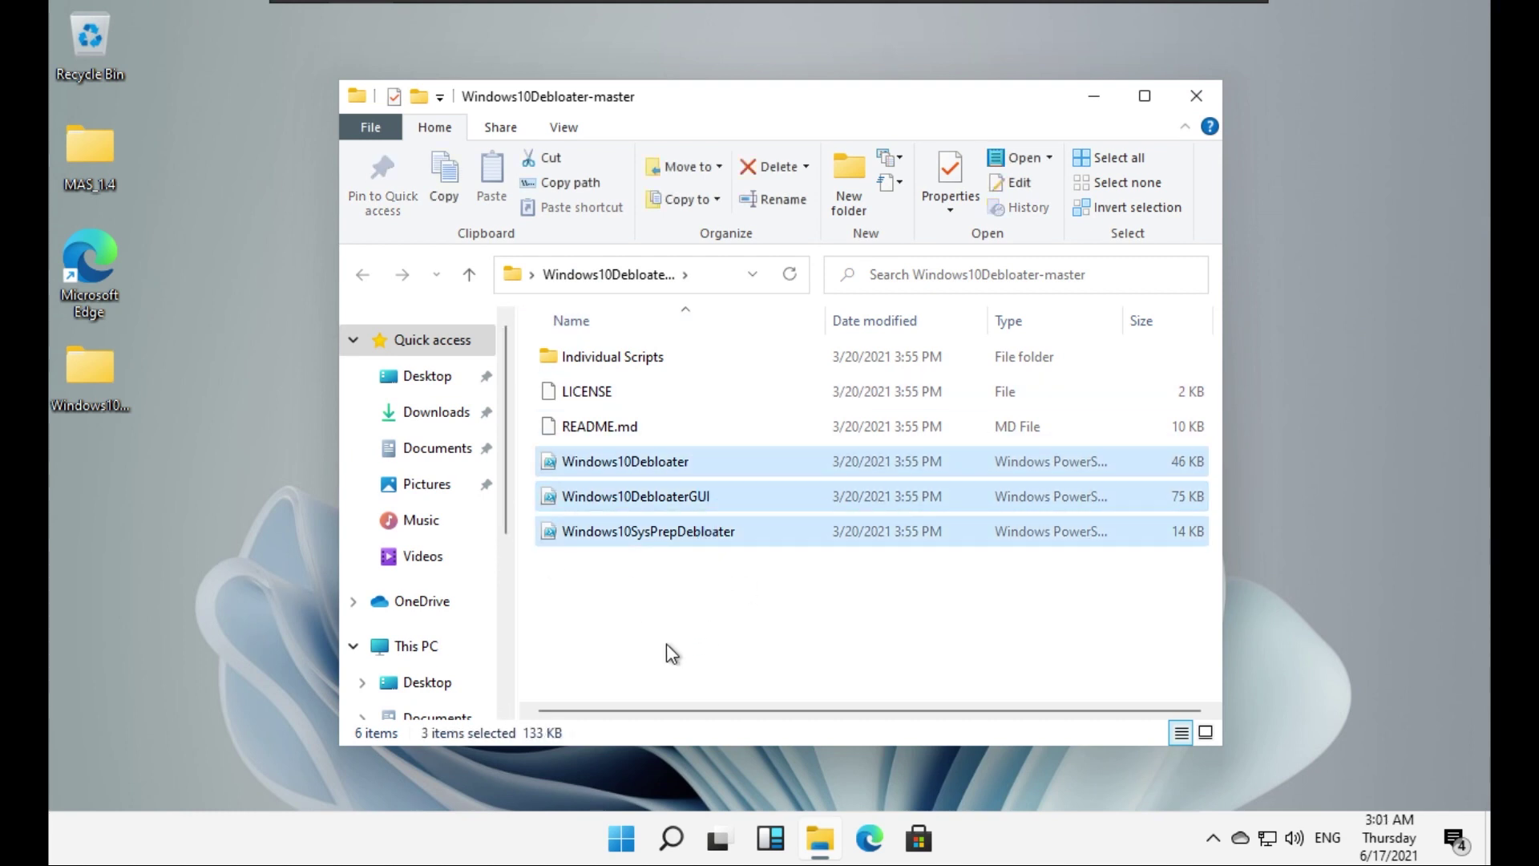
{"action": "left_click", "coordinate": [666, 644]}
{"action": "left_click", "coordinate": [1145, 96]}
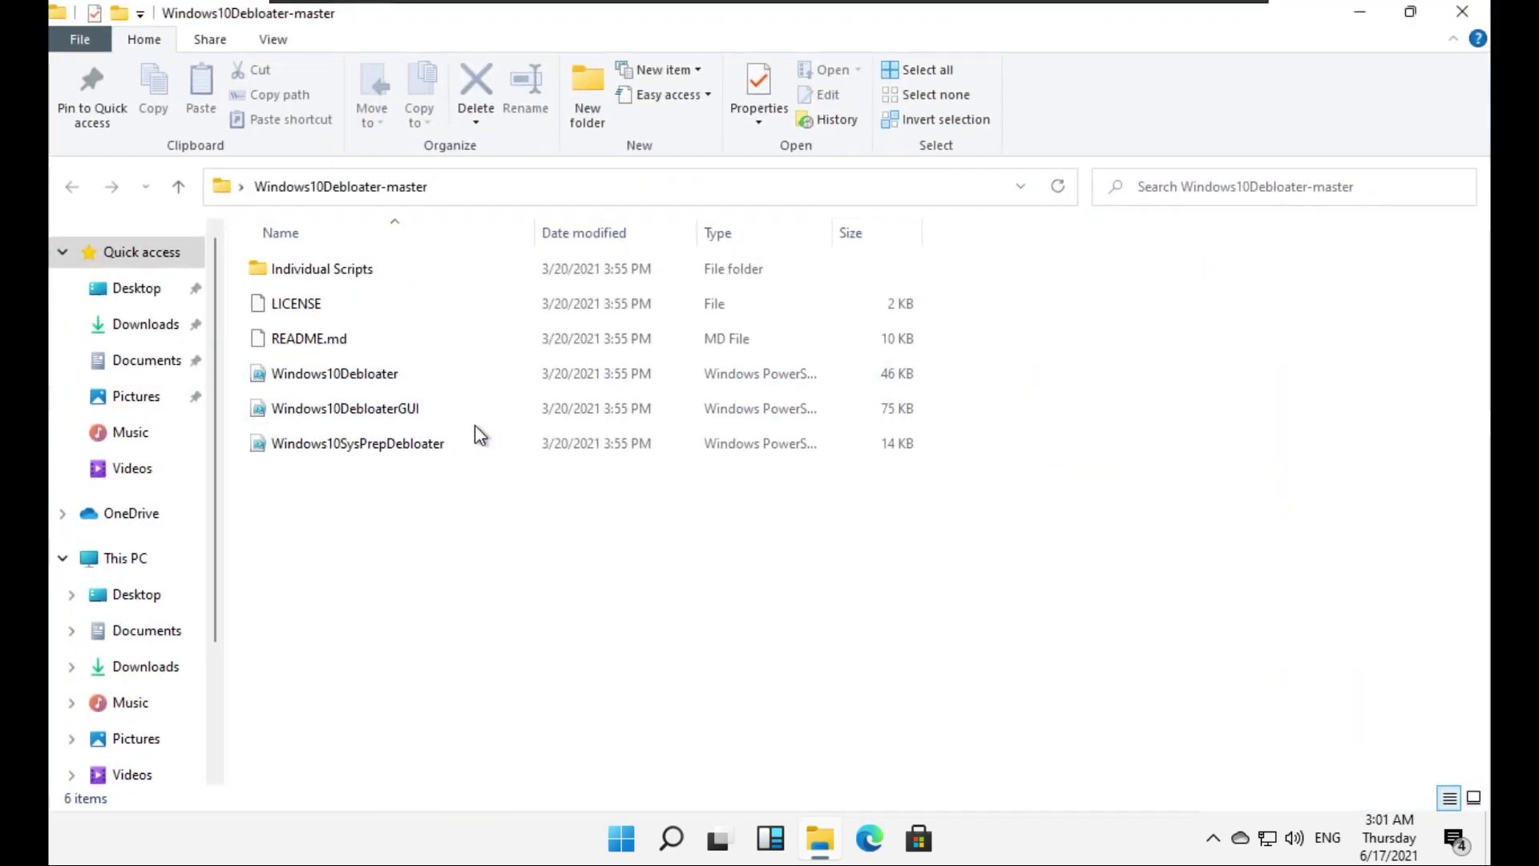
- Review the Windows10DebloaterGUI script's code in Notepad, then run it with PowerShell
{"action": "left_click", "coordinate": [406, 406]}
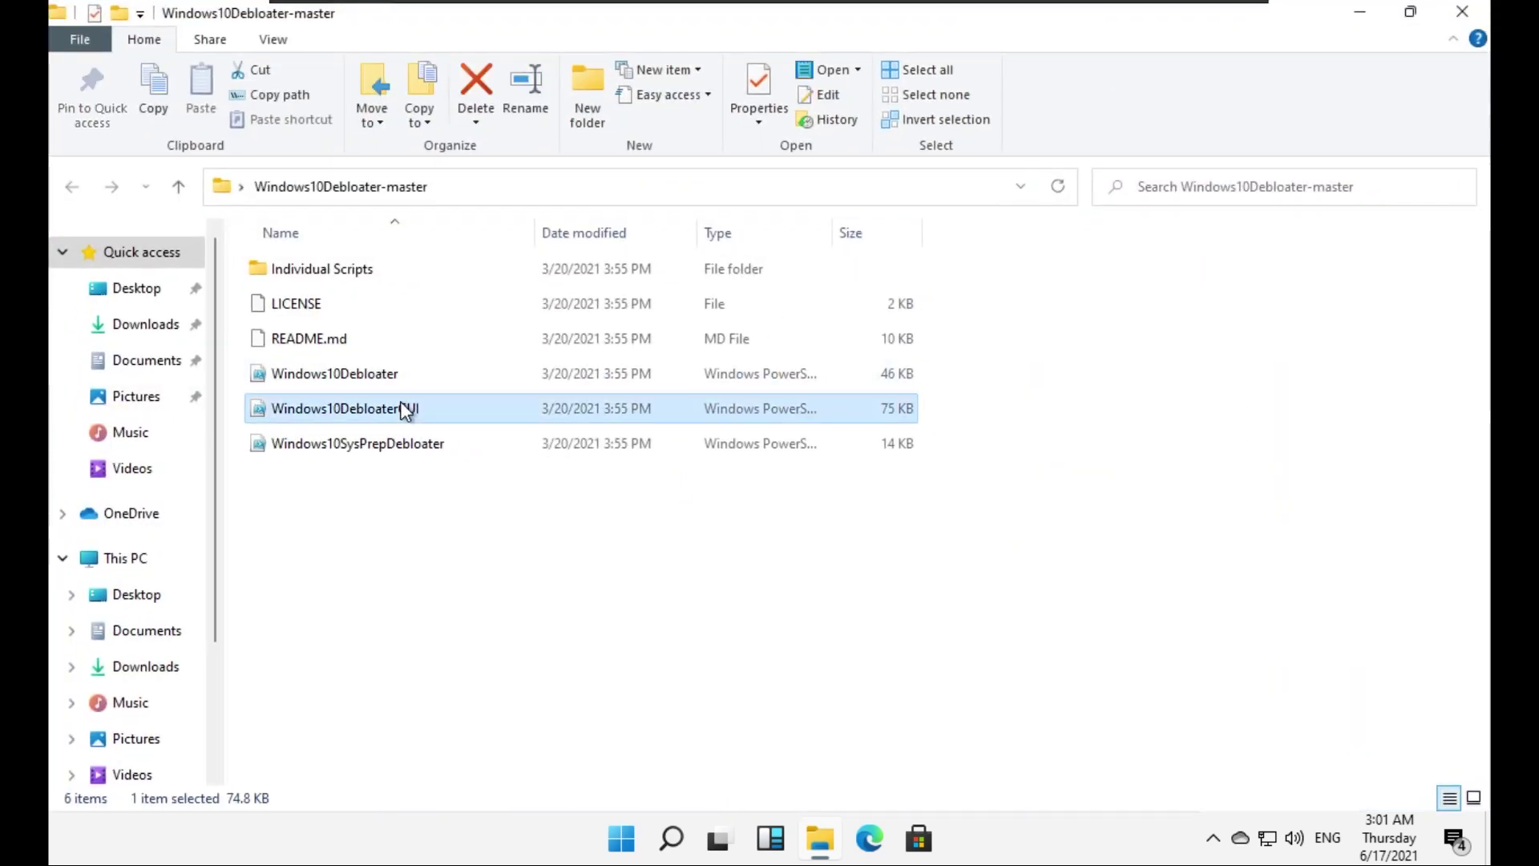
{"action": "right_click", "coordinate": [507, 415]}
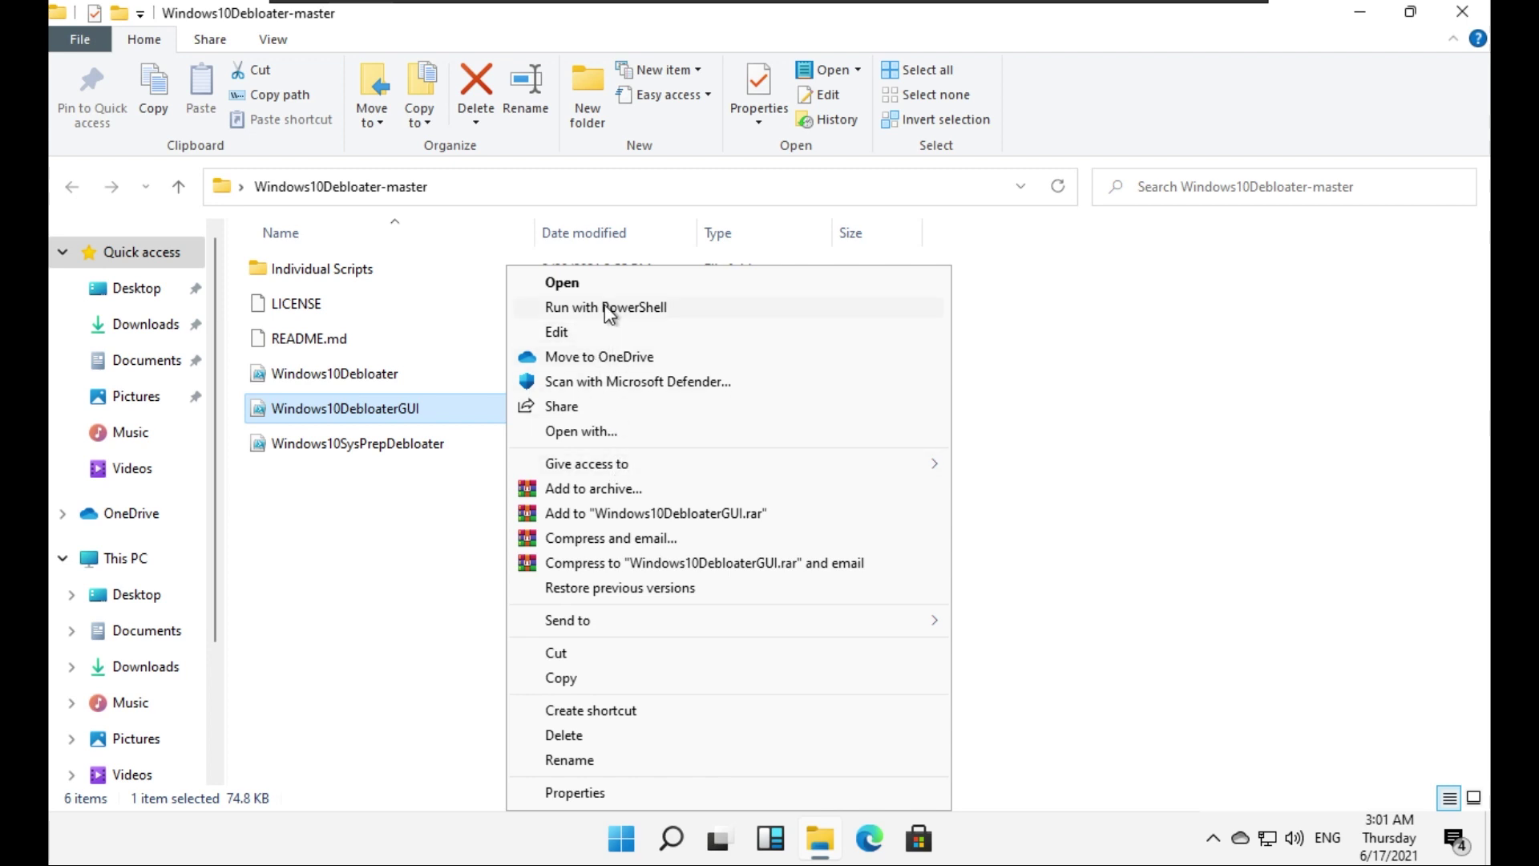
{"action": "left_click", "coordinate": [382, 529]}
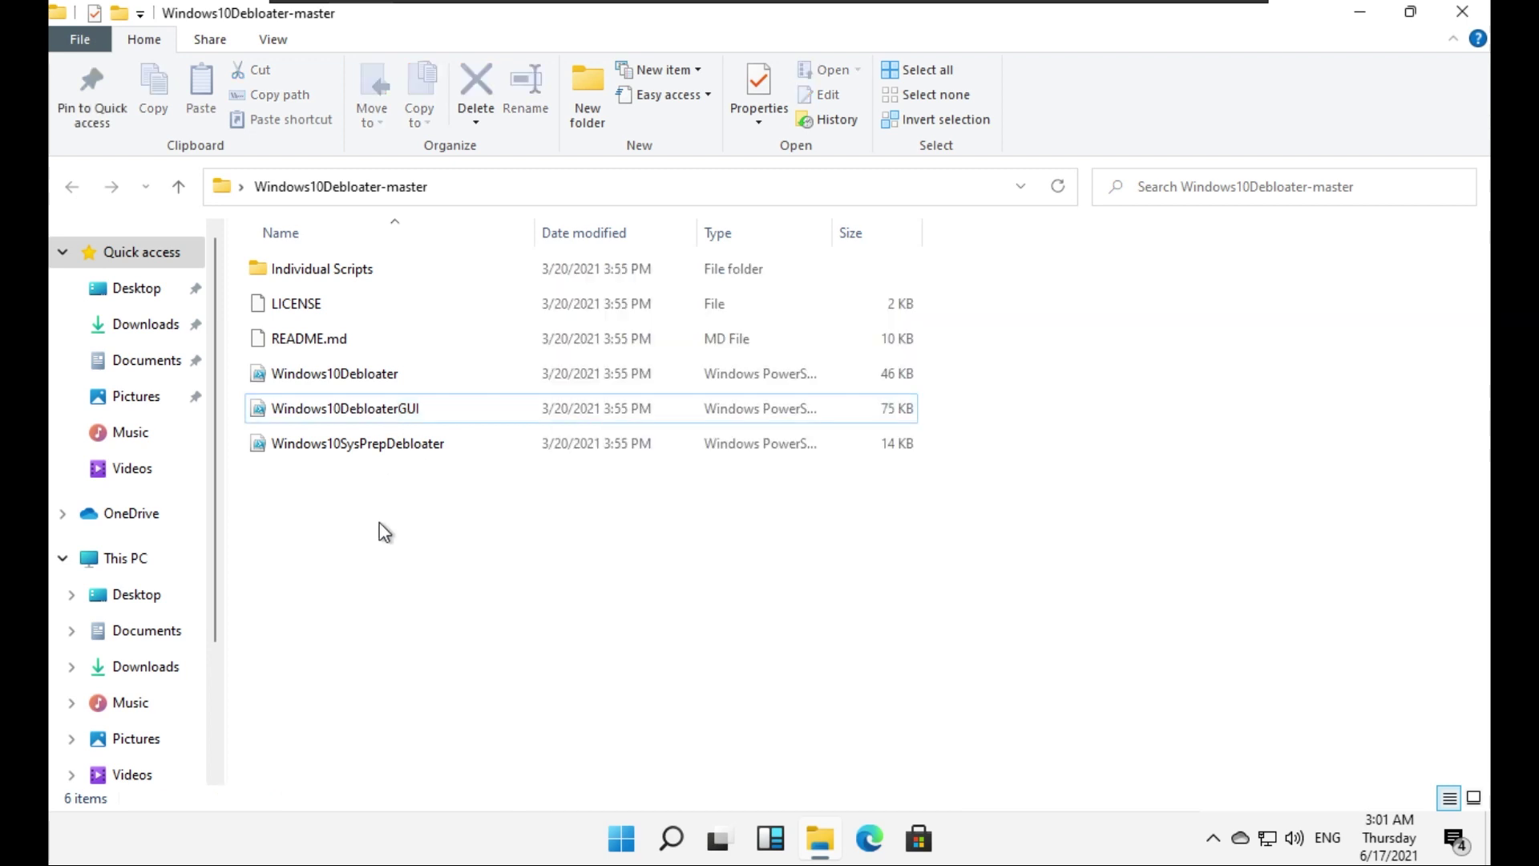
{"action": "double_click", "coordinate": [404, 421]}
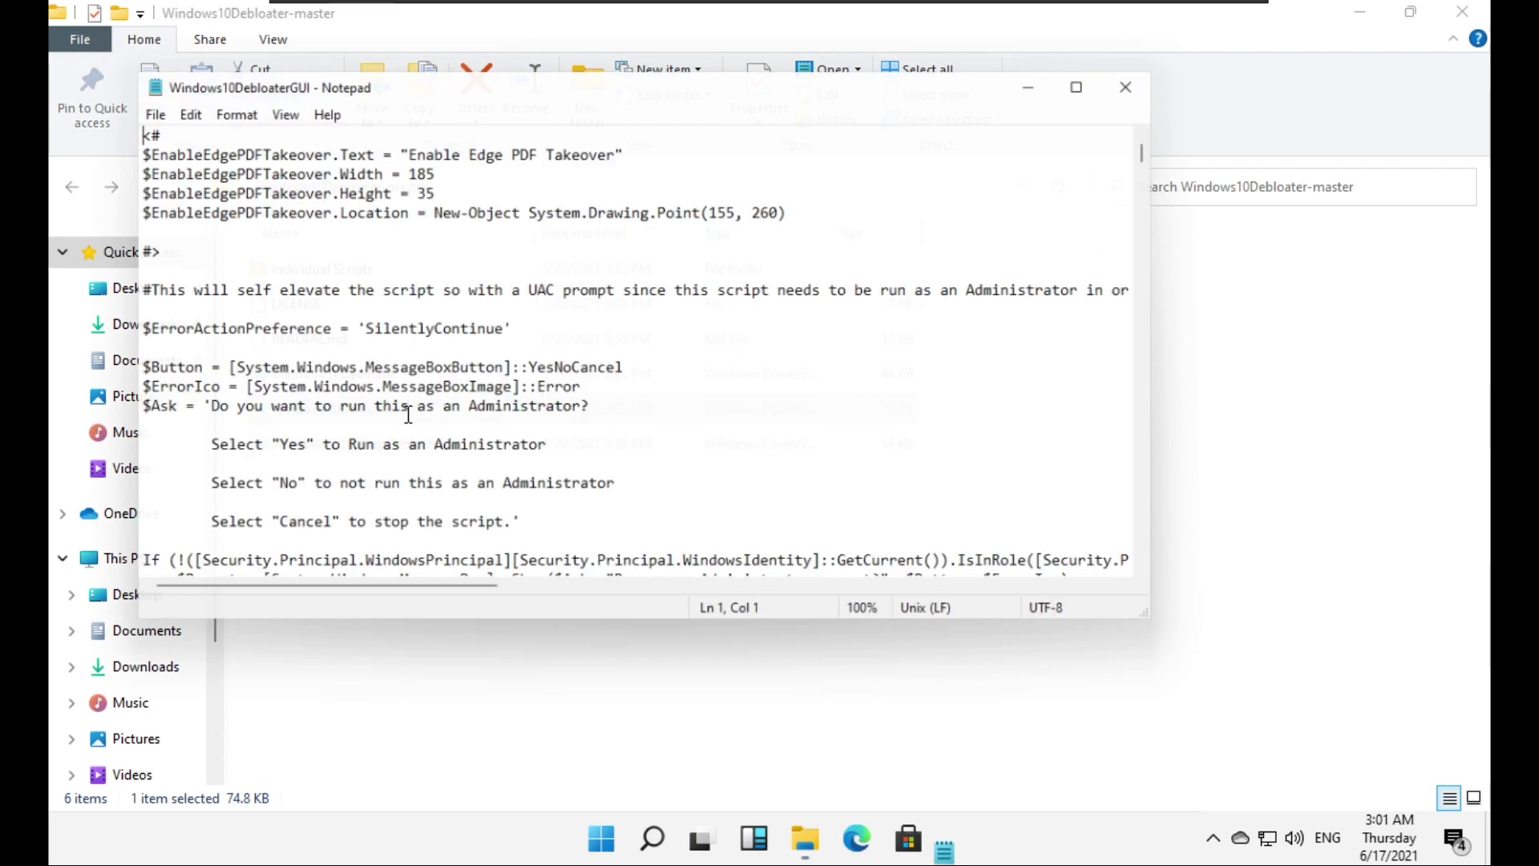
{"action": "left_click", "coordinate": [1153, 76]}
{"action": "right_click", "coordinate": [303, 408]}
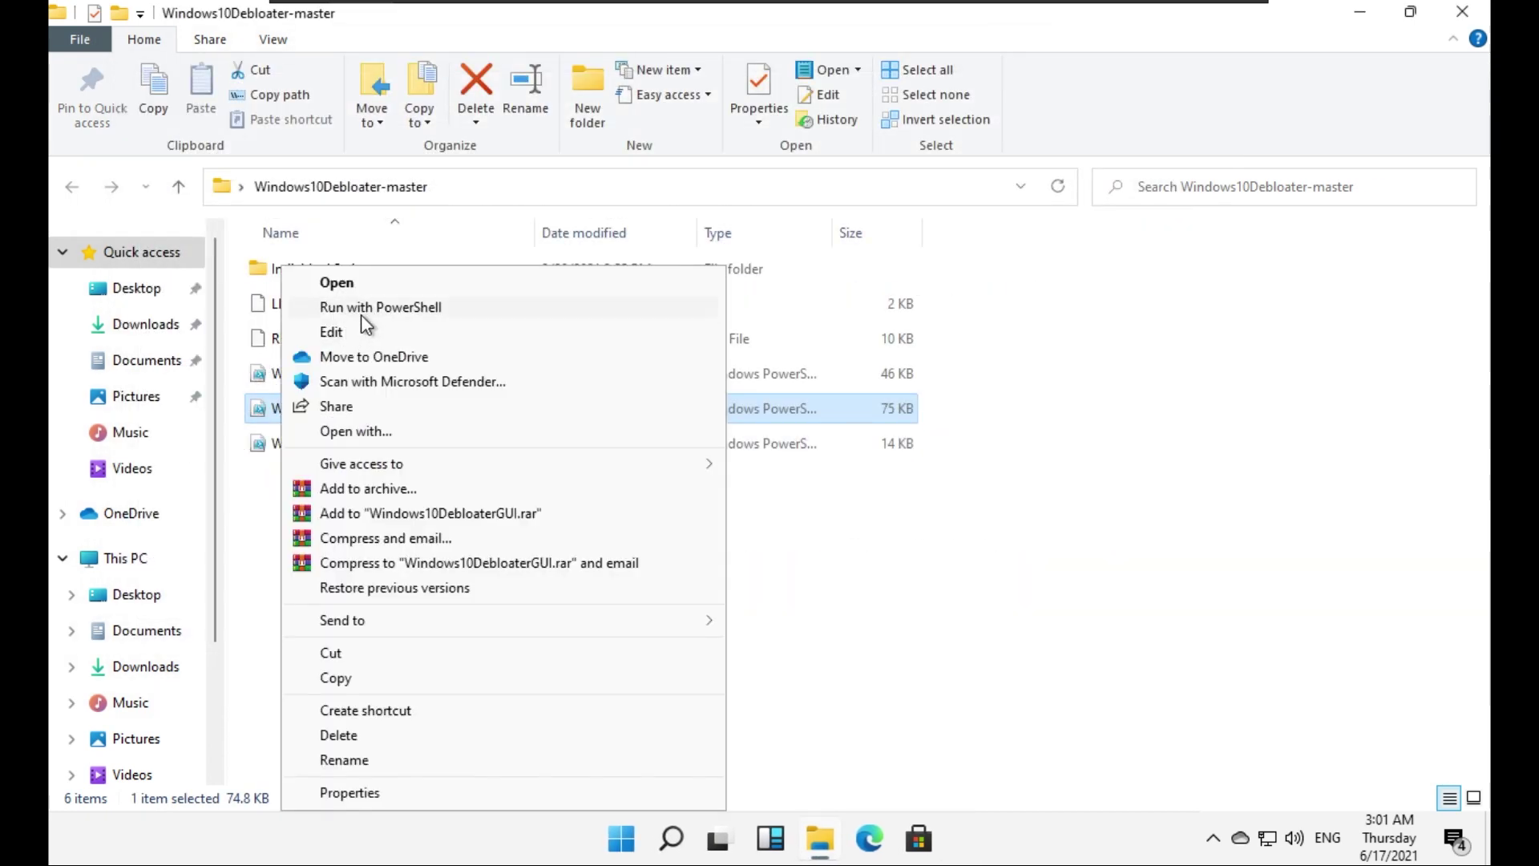
{"action": "left_click", "coordinate": [363, 309]}
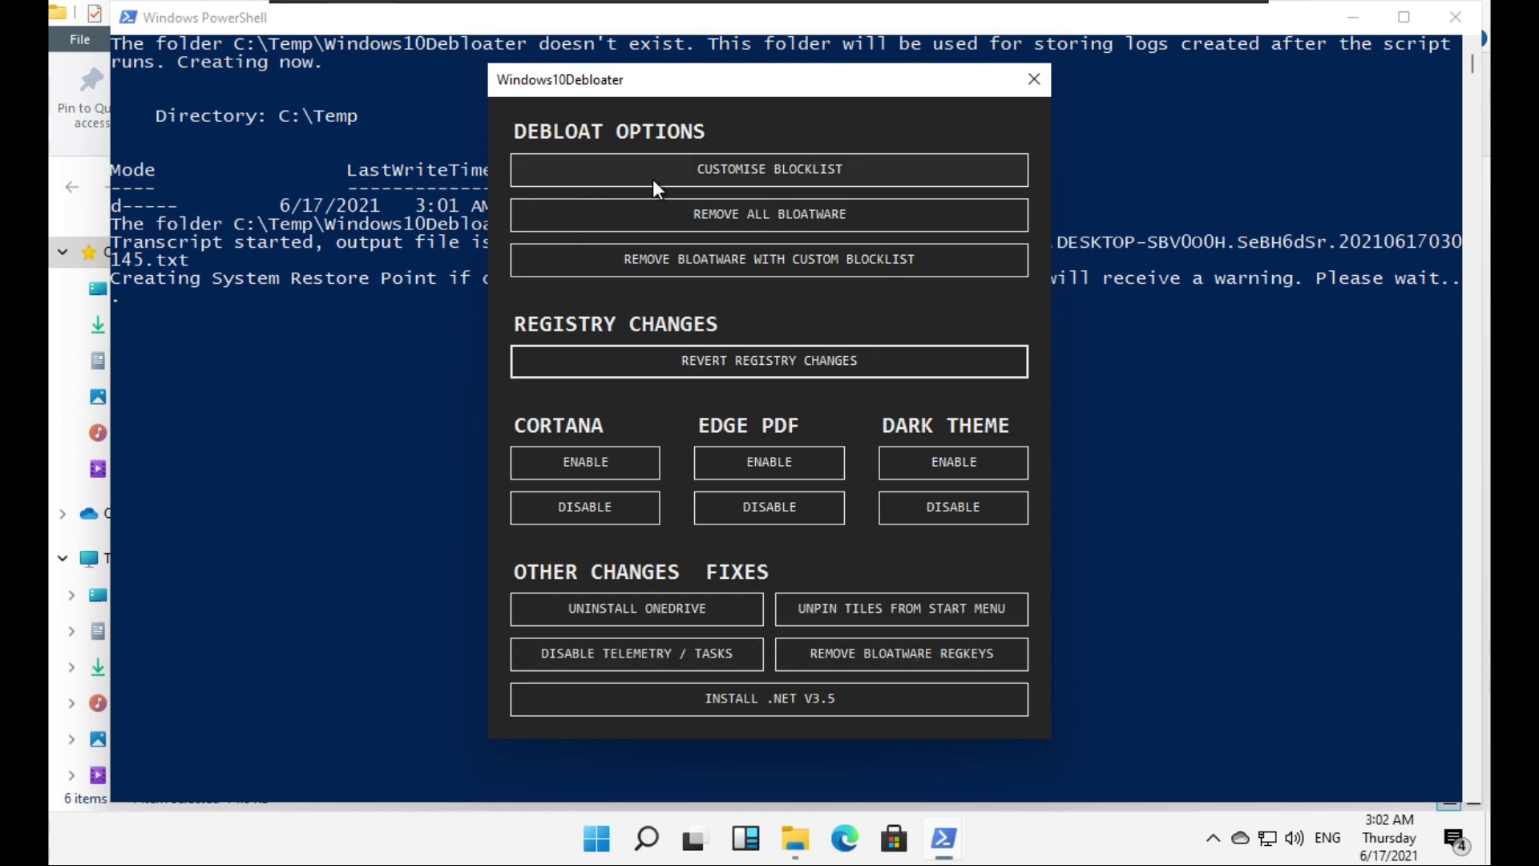
- Remove all bloatware with REMOVE ALL BLOATWARE and wait for 'Finished all tasks.'
{"action": "left_click", "coordinate": [759, 218]}
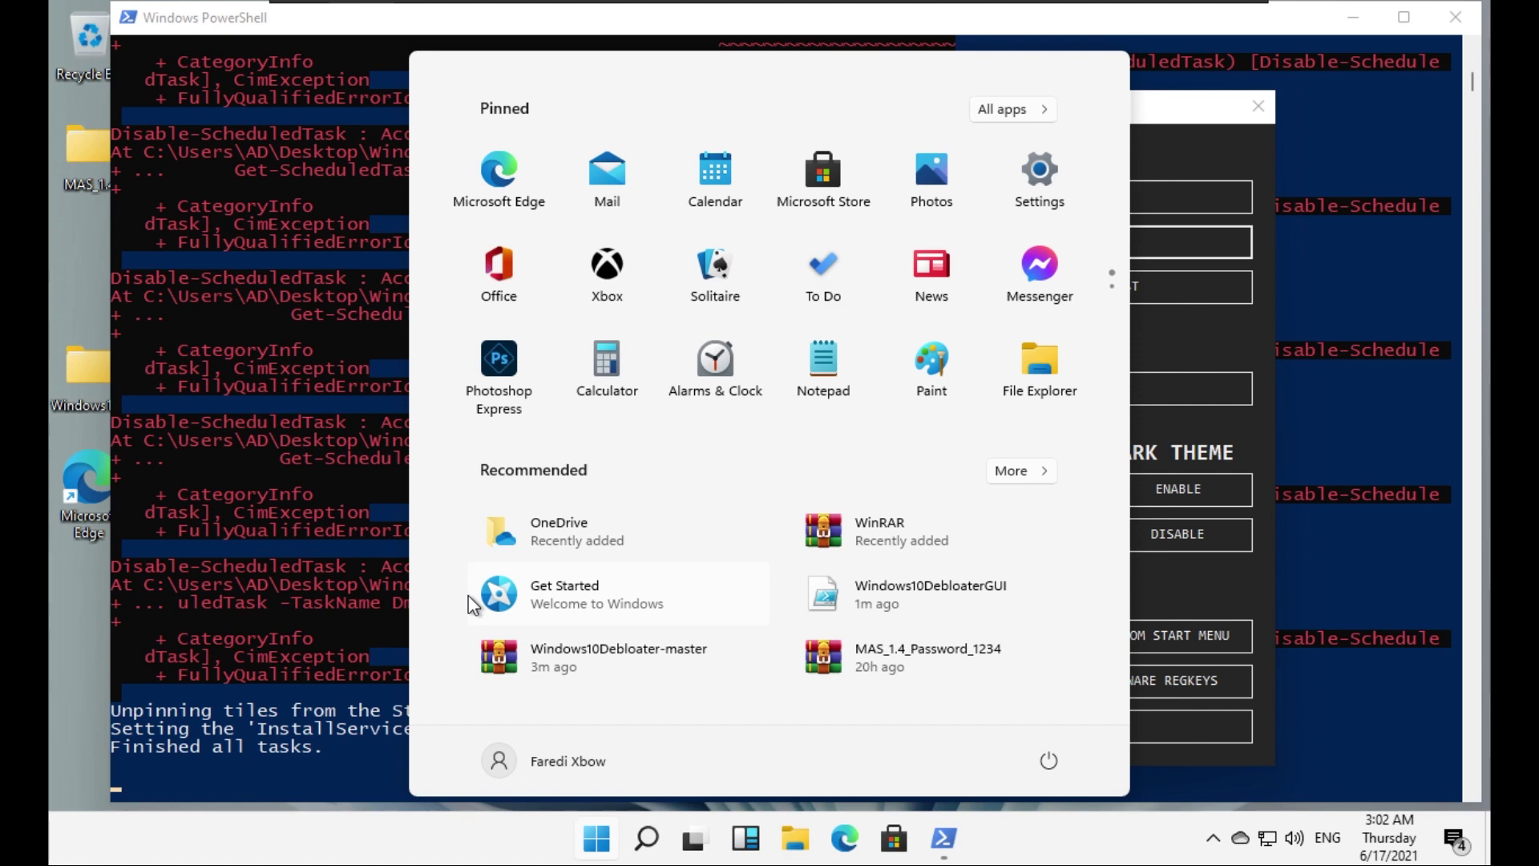
- Scroll through the PowerShell debloater log, select some output lines, then close the console
{"action": "left_click", "coordinate": [547, 13]}
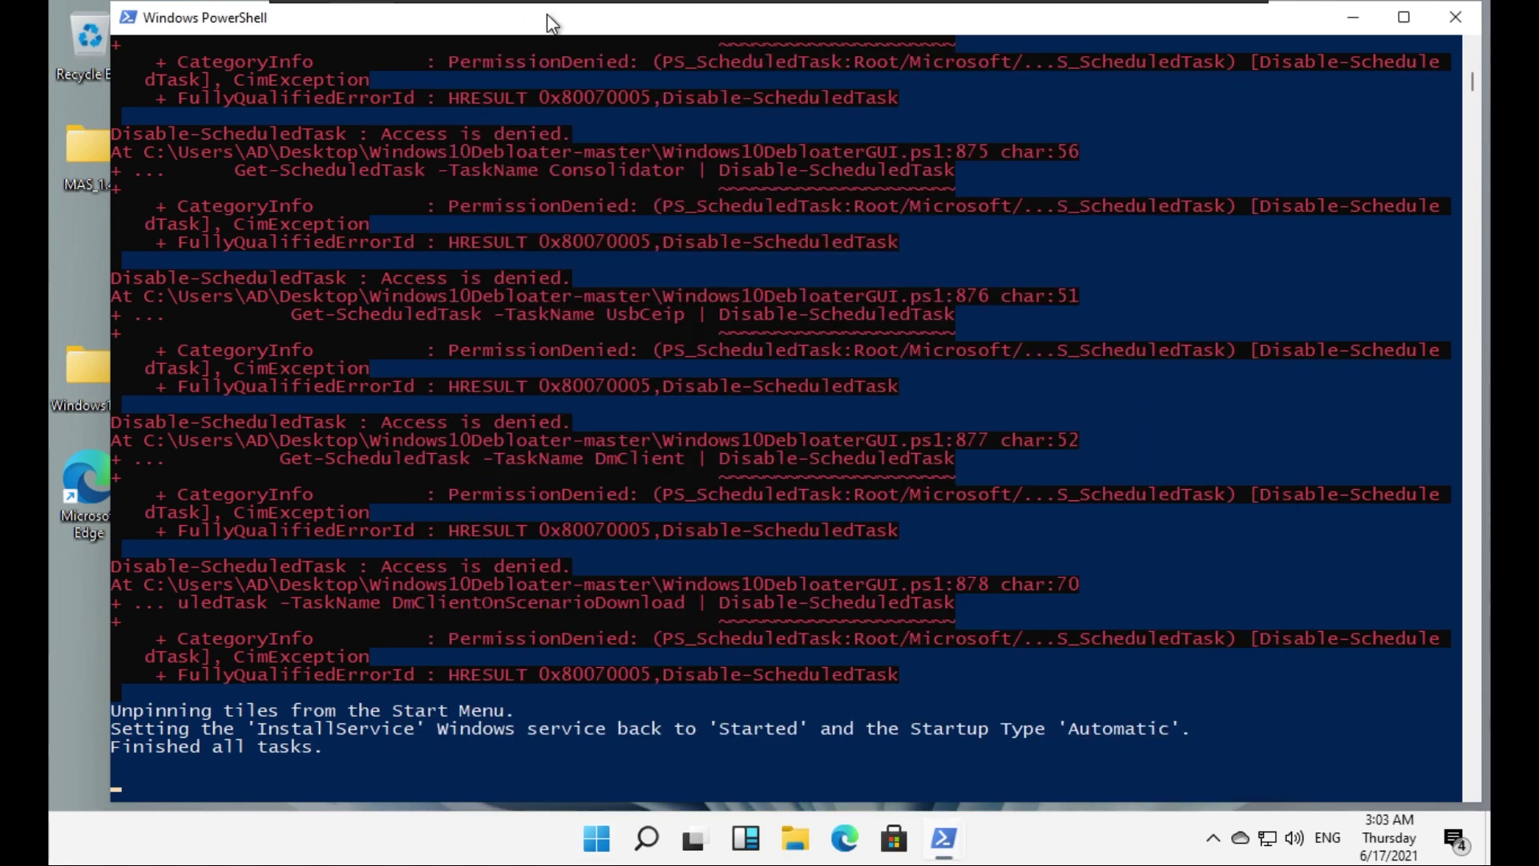
{"action": "scroll", "coordinate": [561, 604], "scroll_direction": "up", "scroll_amount": 4}
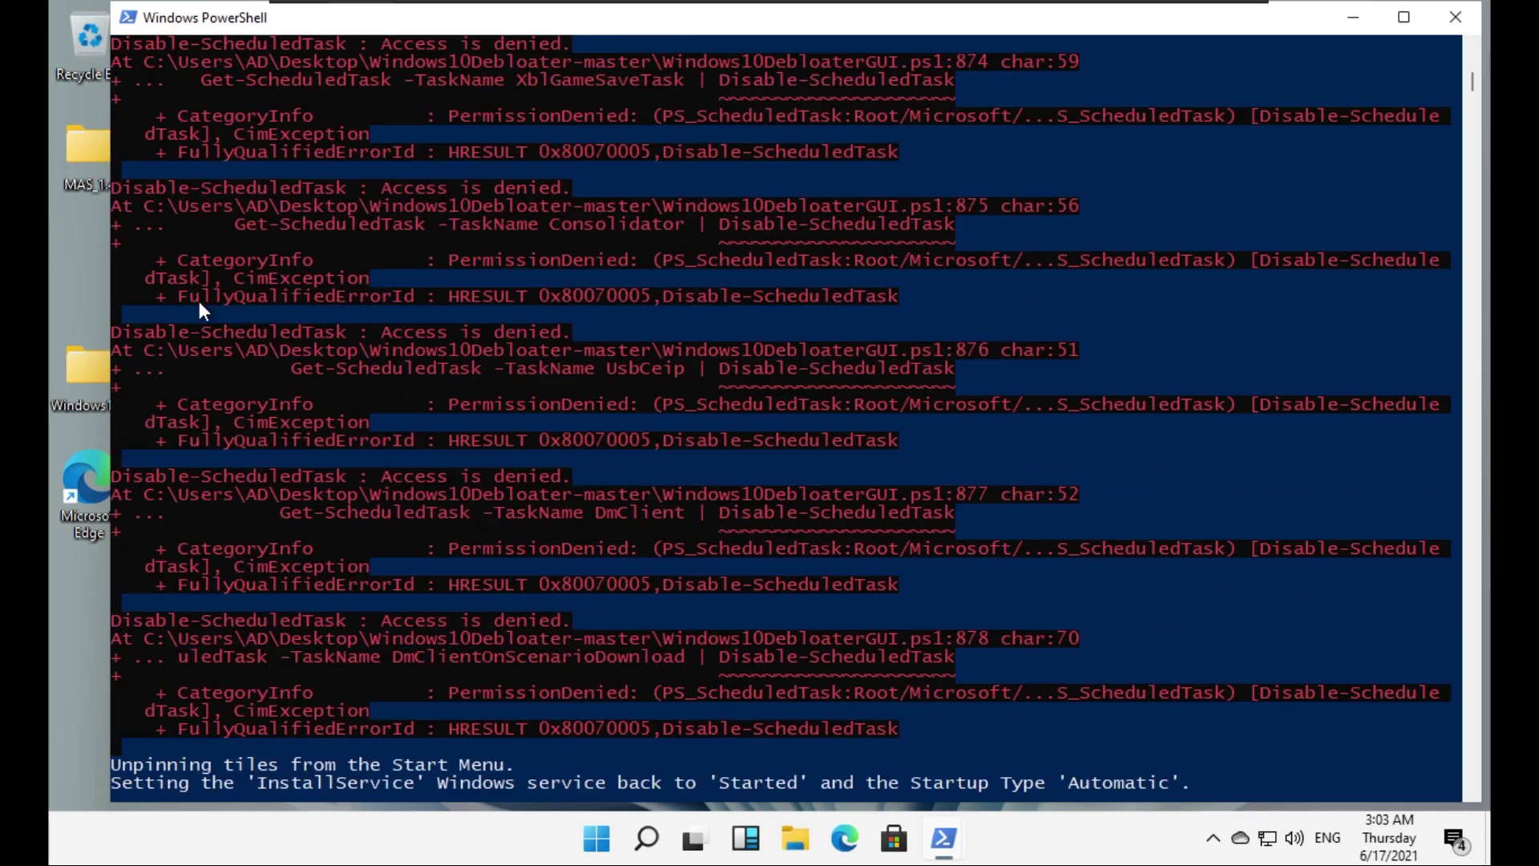
{"action": "scroll", "coordinate": [483, 436], "scroll_direction": "up", "scroll_amount": 1}
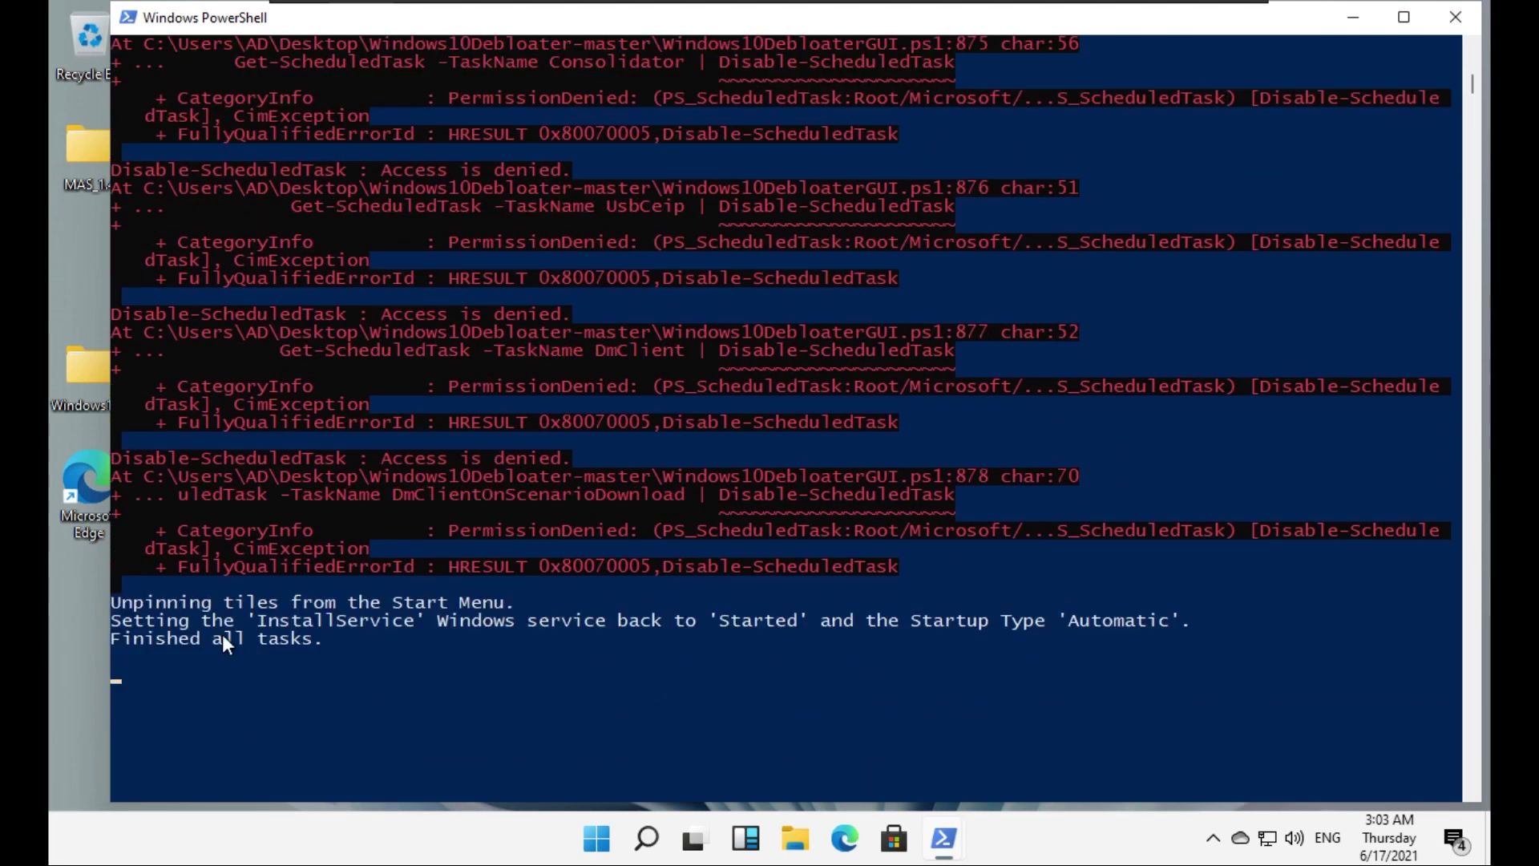
{"action": "left_click_drag", "start_coordinate": [122, 601], "coordinate": [444, 593]}
{"action": "left_click", "coordinate": [613, 632]}
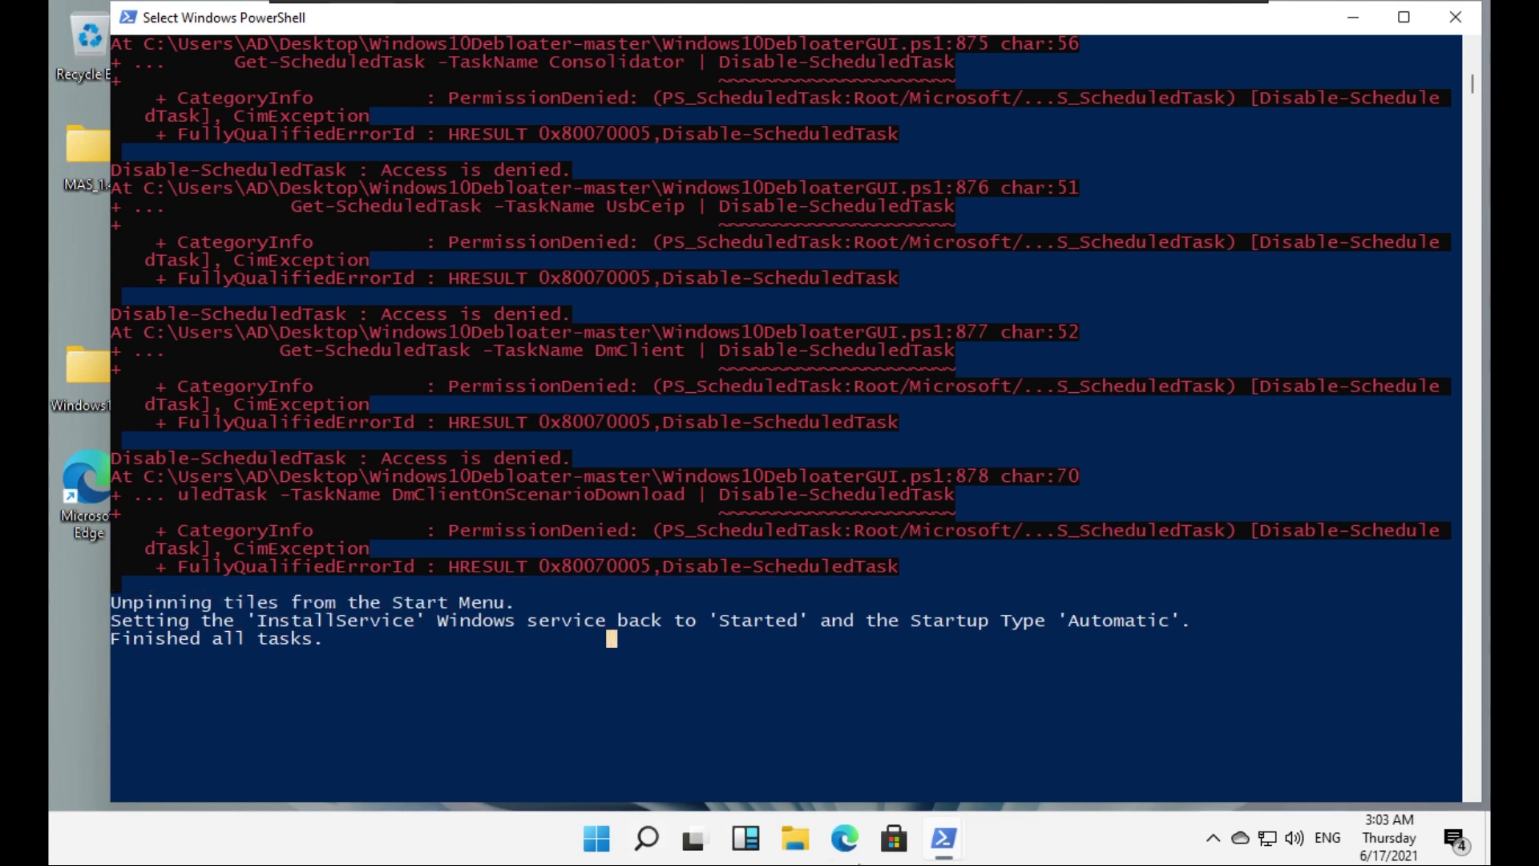
{"action": "key", "text": "Escape"}
{"action": "scroll", "coordinate": [335, 658], "scroll_direction": "down", "scroll_amount": 3}
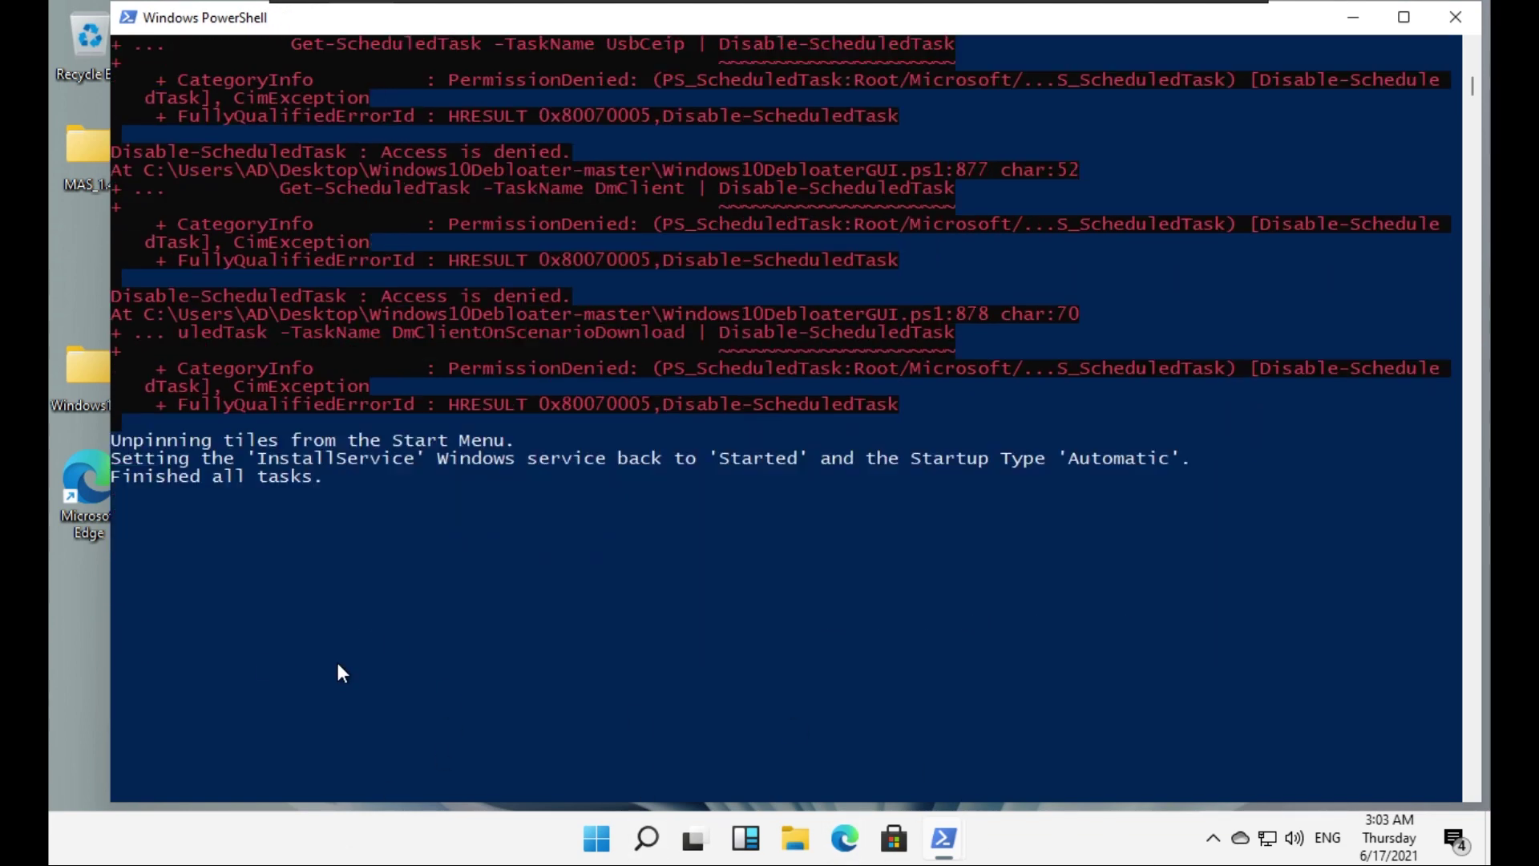
{"action": "left_click", "coordinate": [1456, 16]}
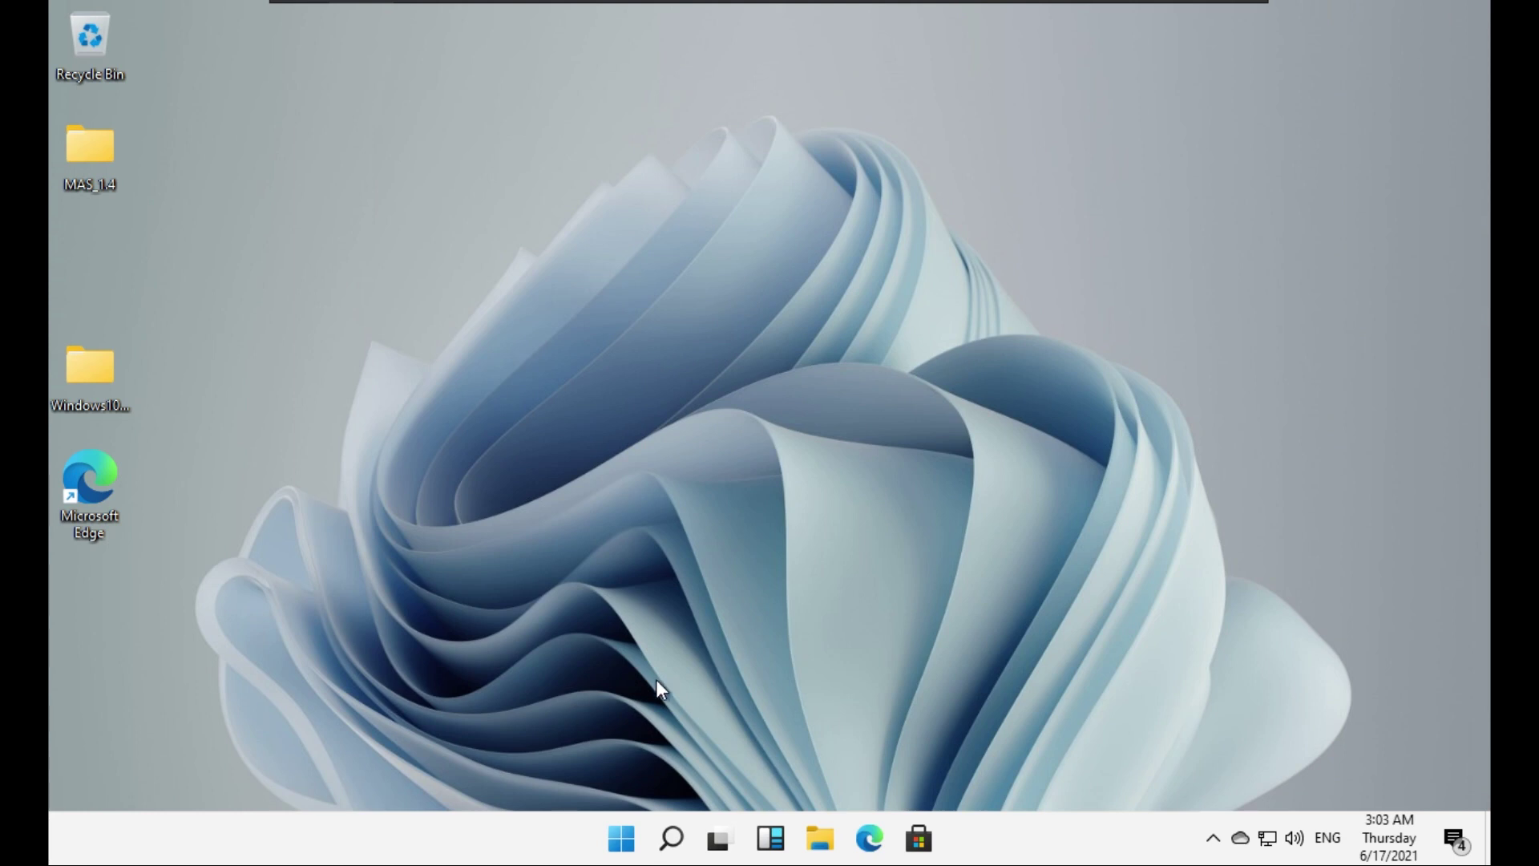
- Reopen the extracted folder and open Windows10DebloaterGUI's file Properties
{"action": "double_click", "coordinate": [89, 373]}
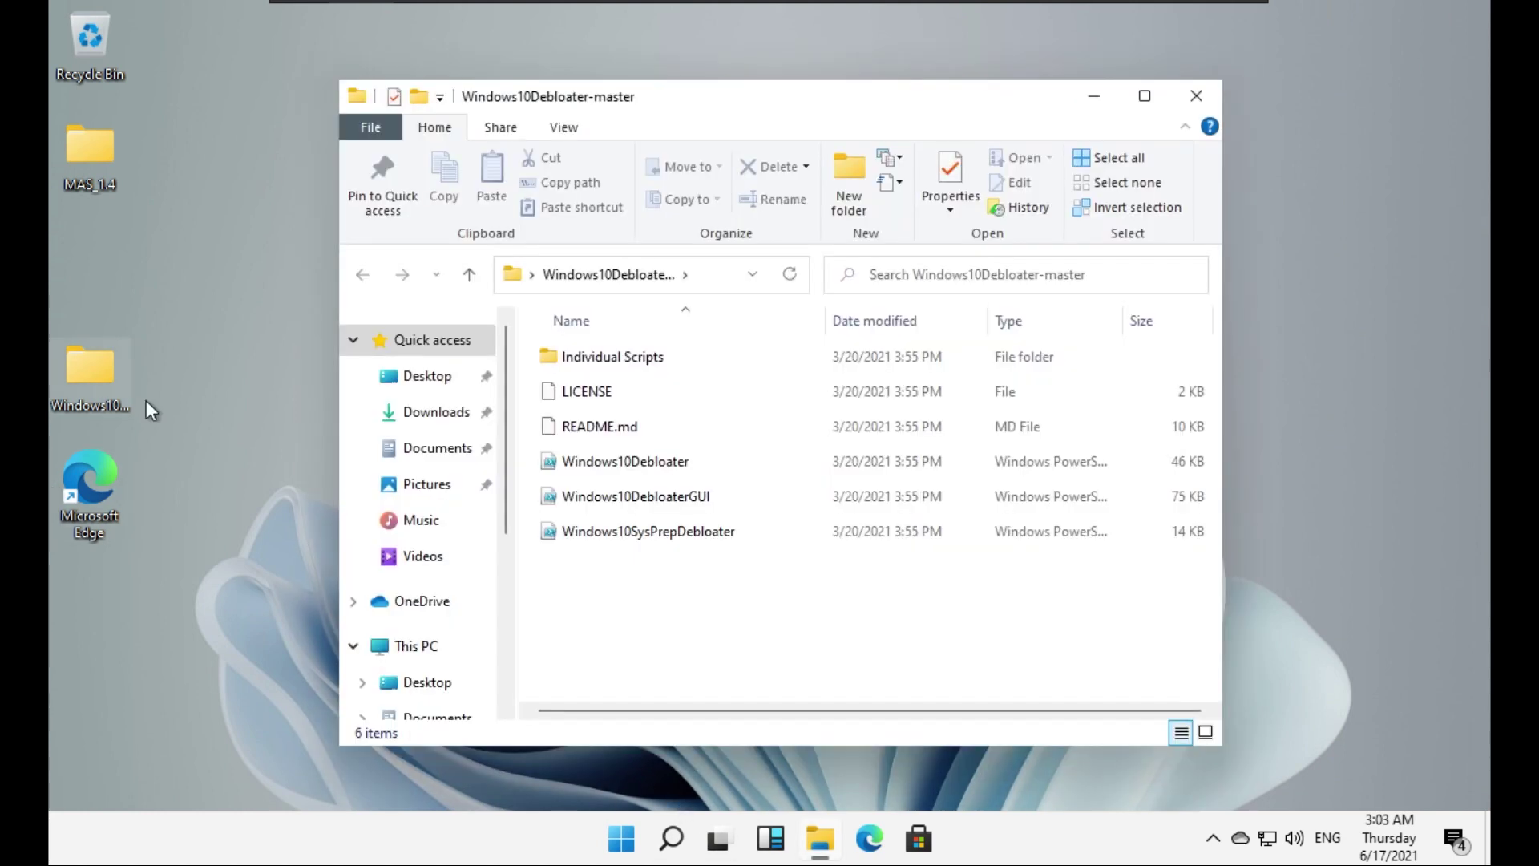
{"action": "left_click", "coordinate": [662, 497]}
{"action": "right_click", "coordinate": [661, 495]}
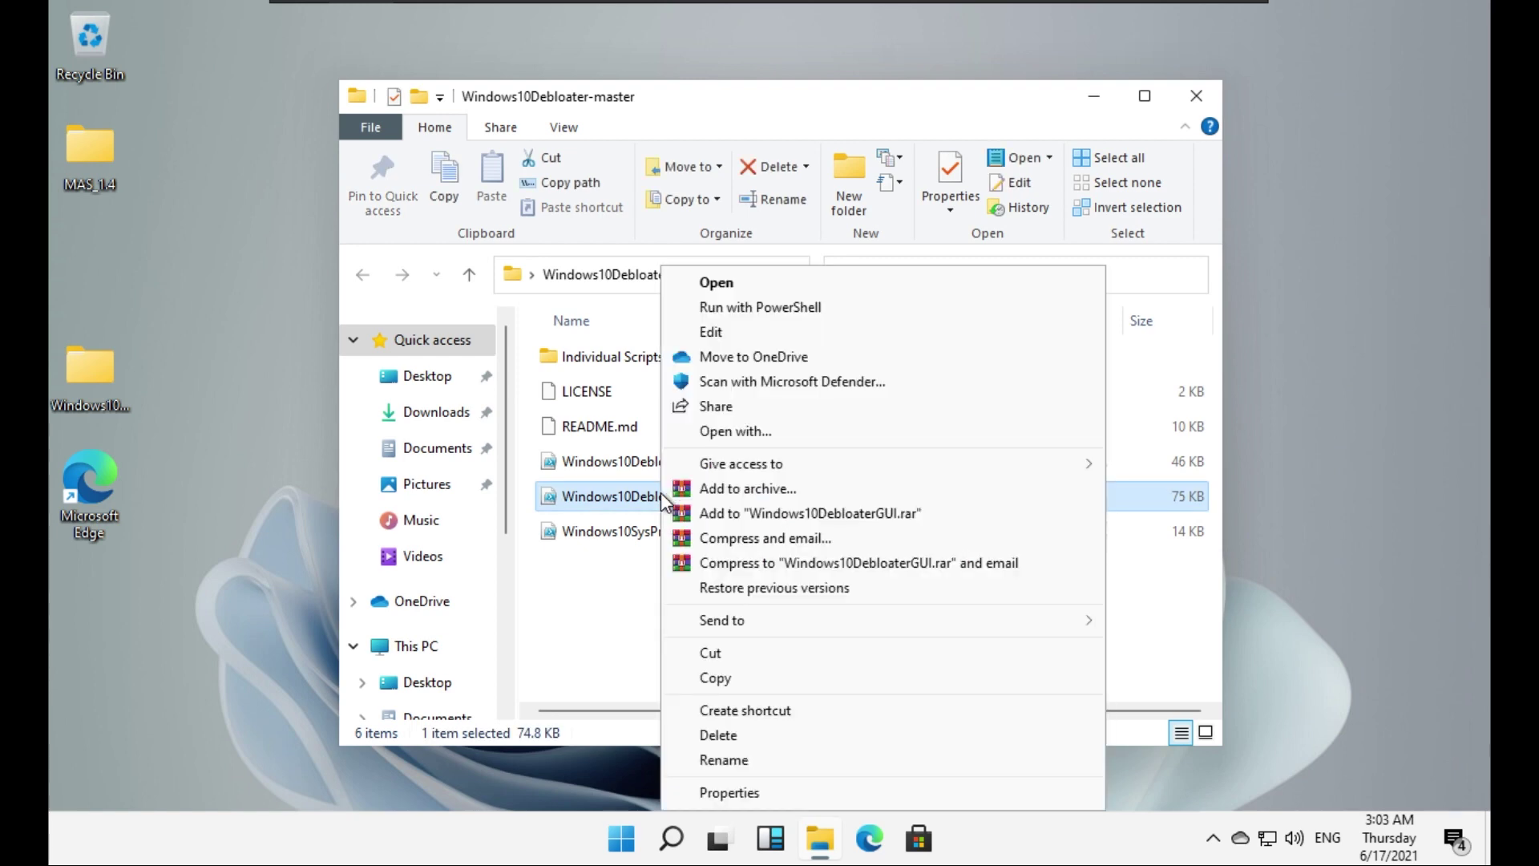
{"action": "left_click", "coordinate": [728, 791]}
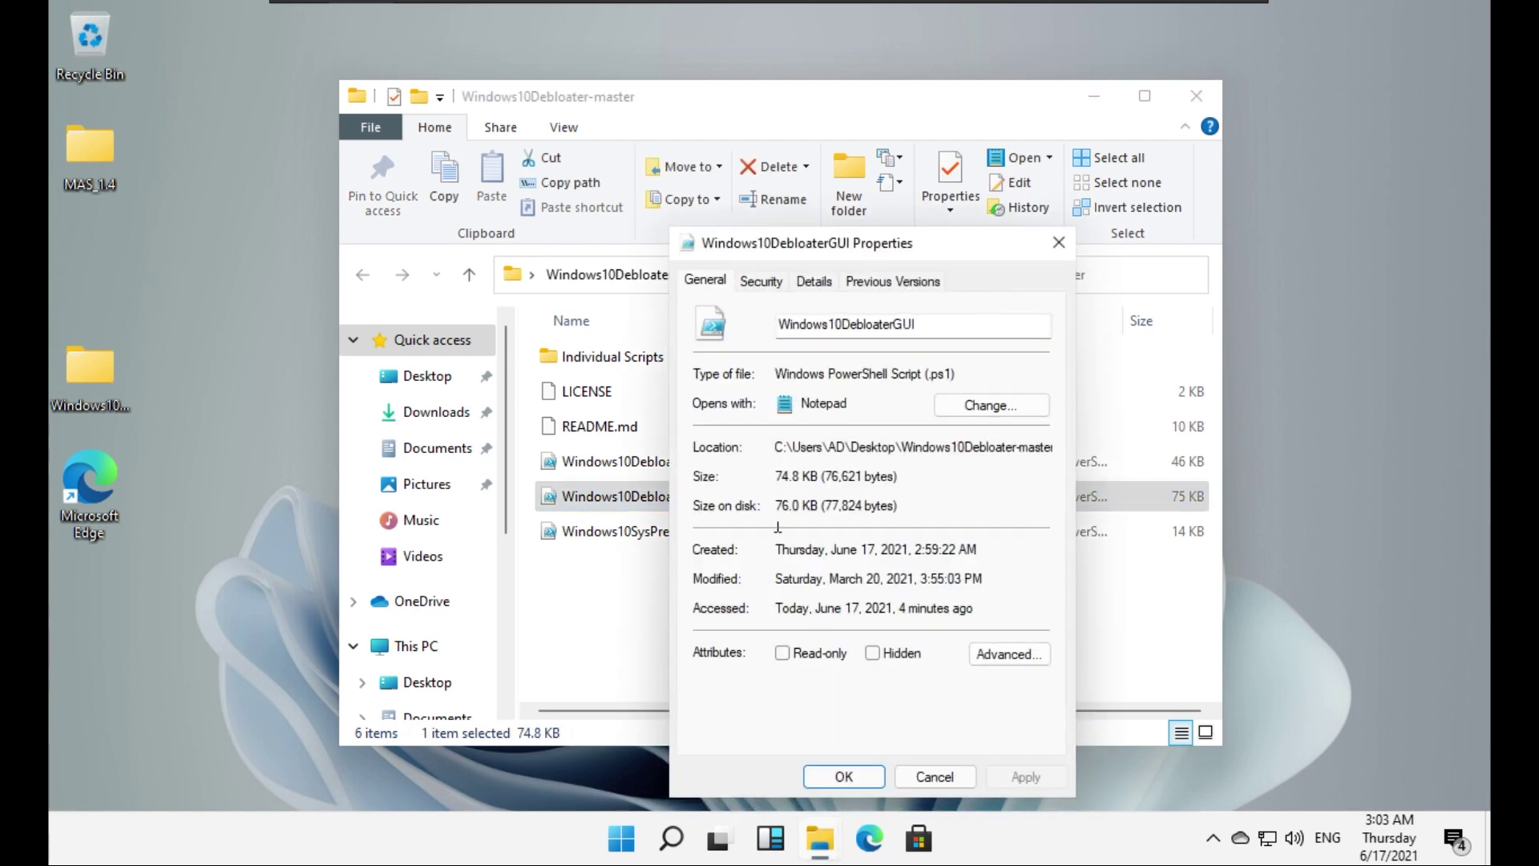
- View the Security, Details and Previous Versions tabs, close Properties, and open Windows search
{"action": "left_click", "coordinate": [755, 285]}
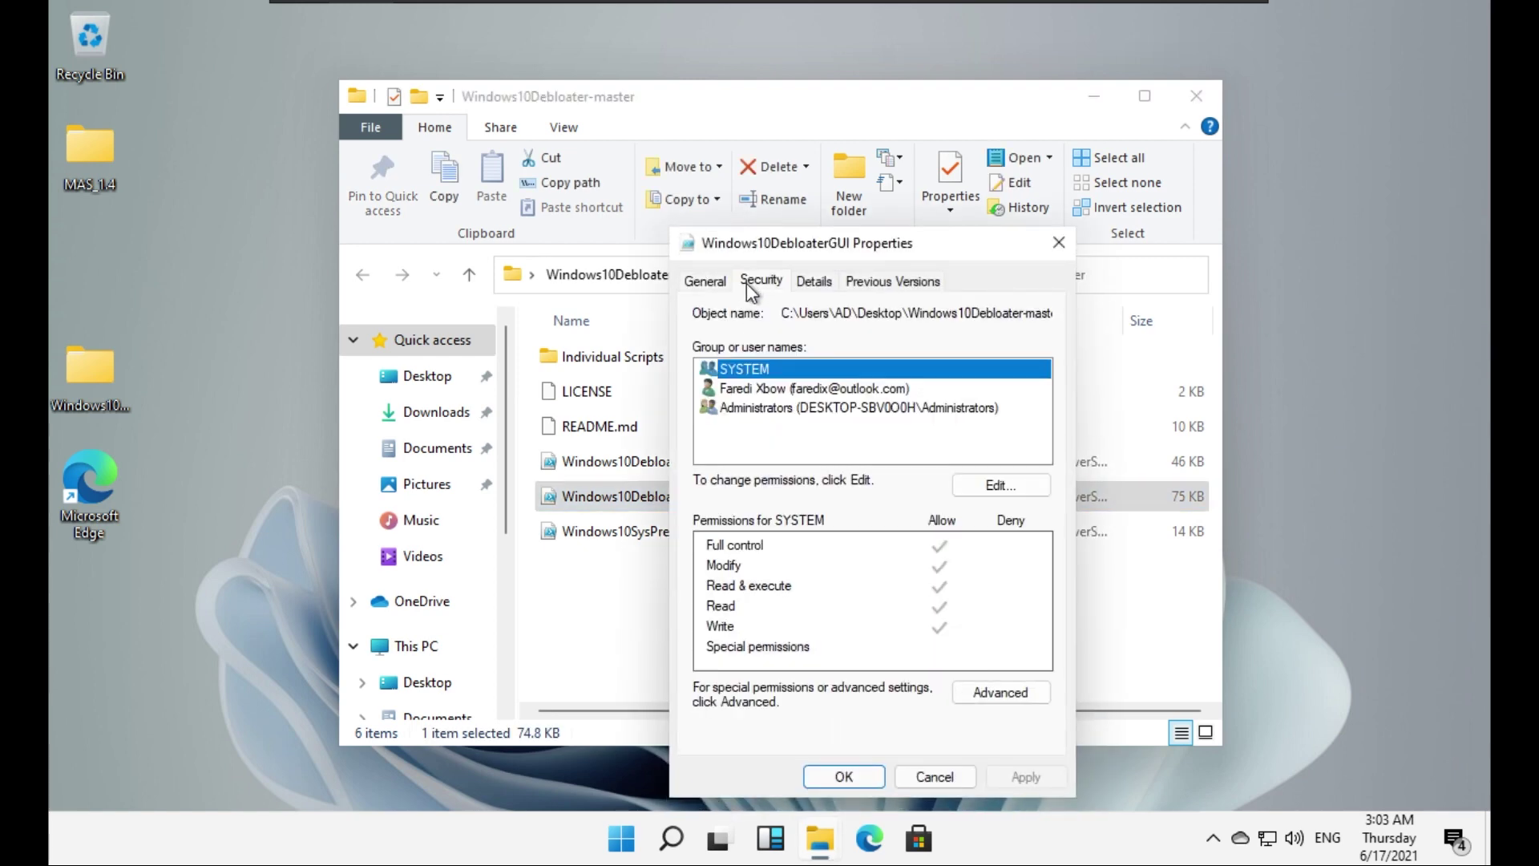
{"action": "left_click", "coordinate": [807, 284]}
{"action": "left_click", "coordinate": [886, 285]}
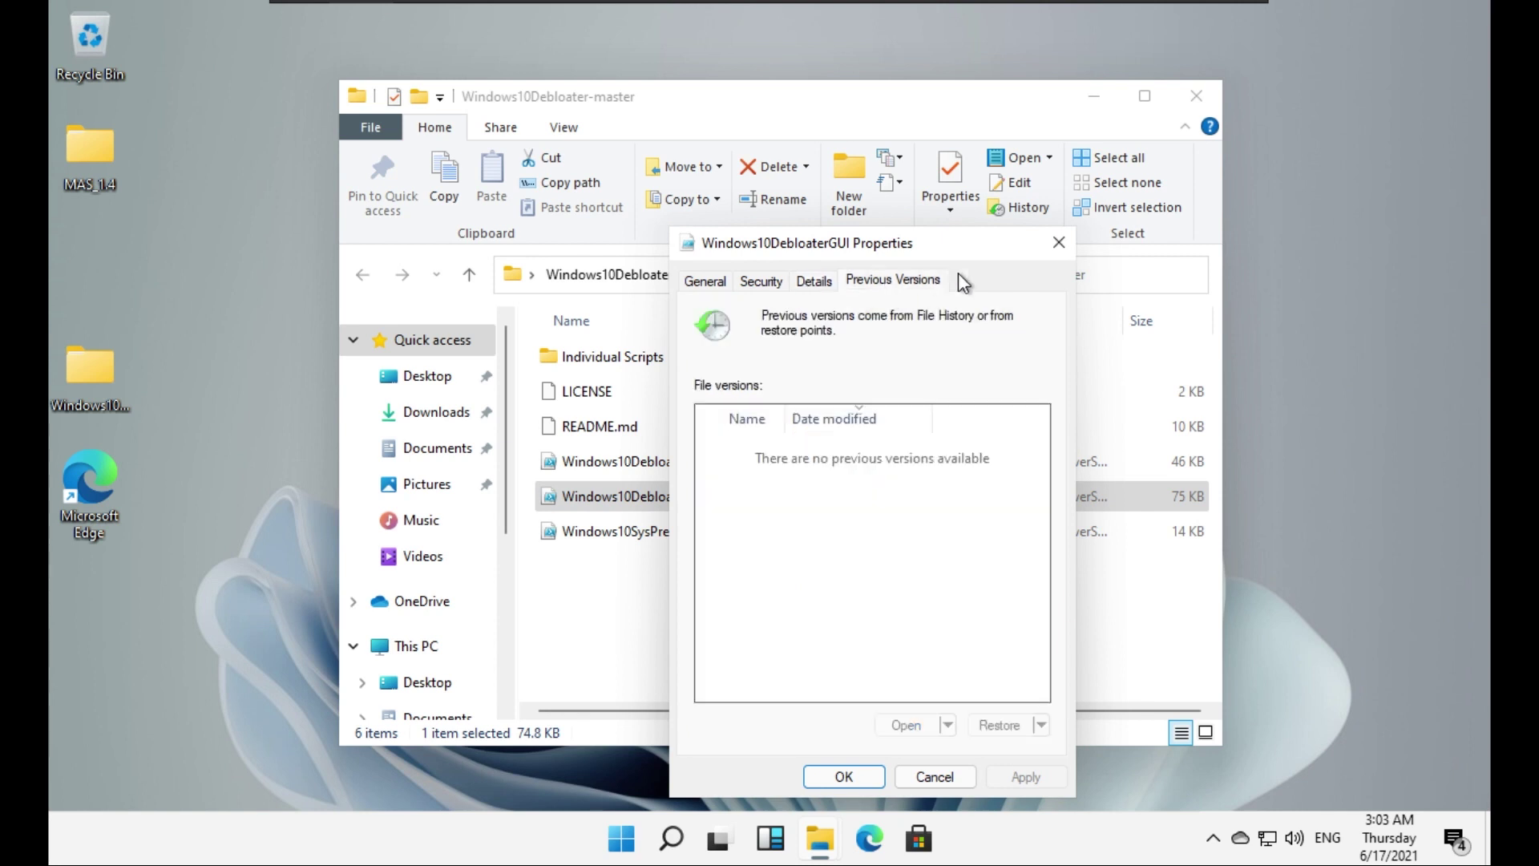
{"action": "left_click", "coordinate": [1059, 242]}
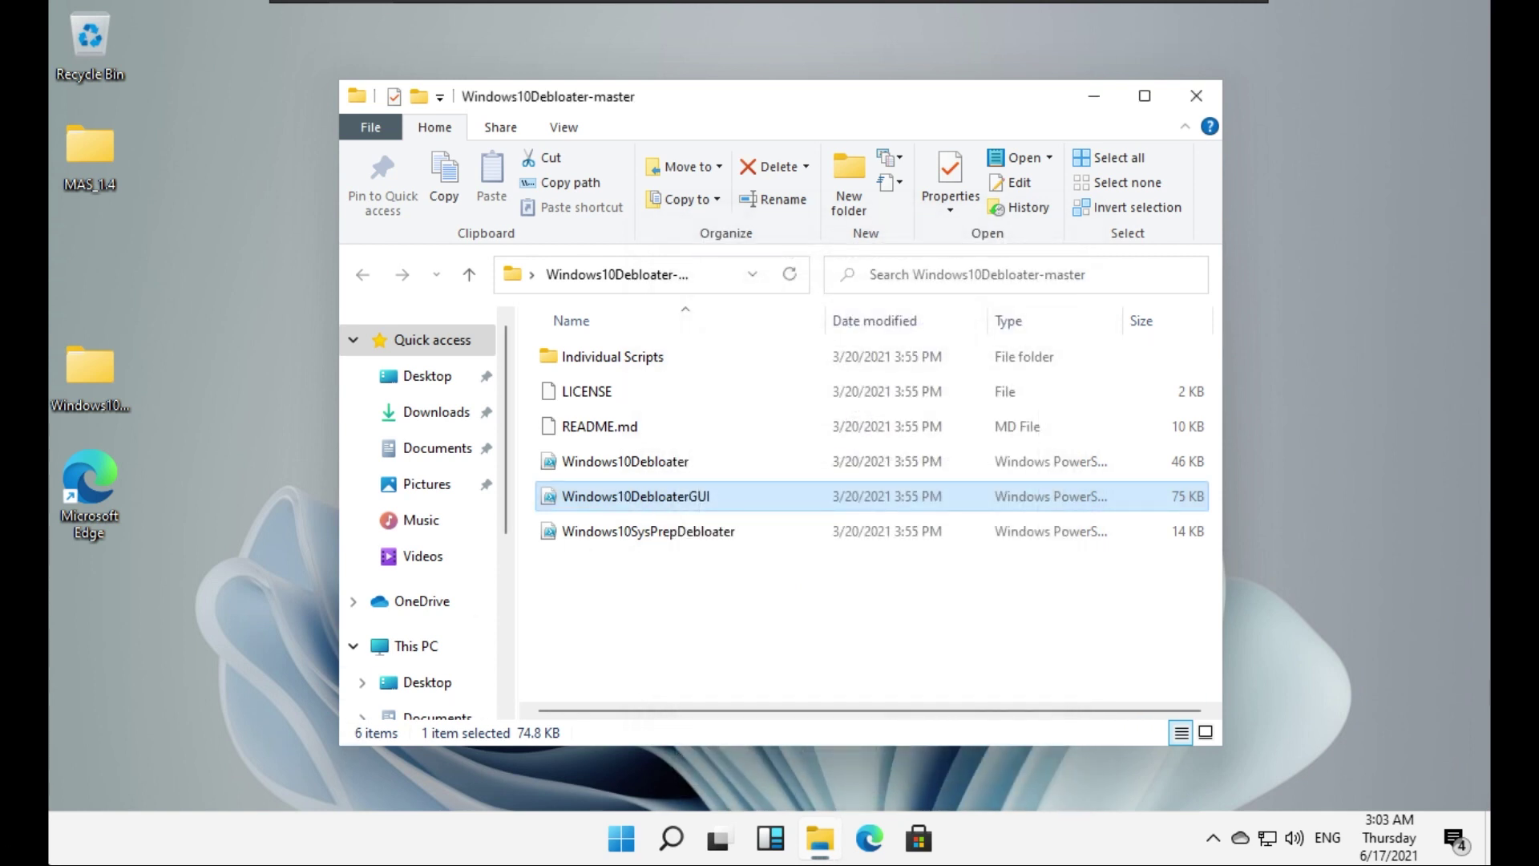
{"action": "left_click", "coordinate": [671, 838]}
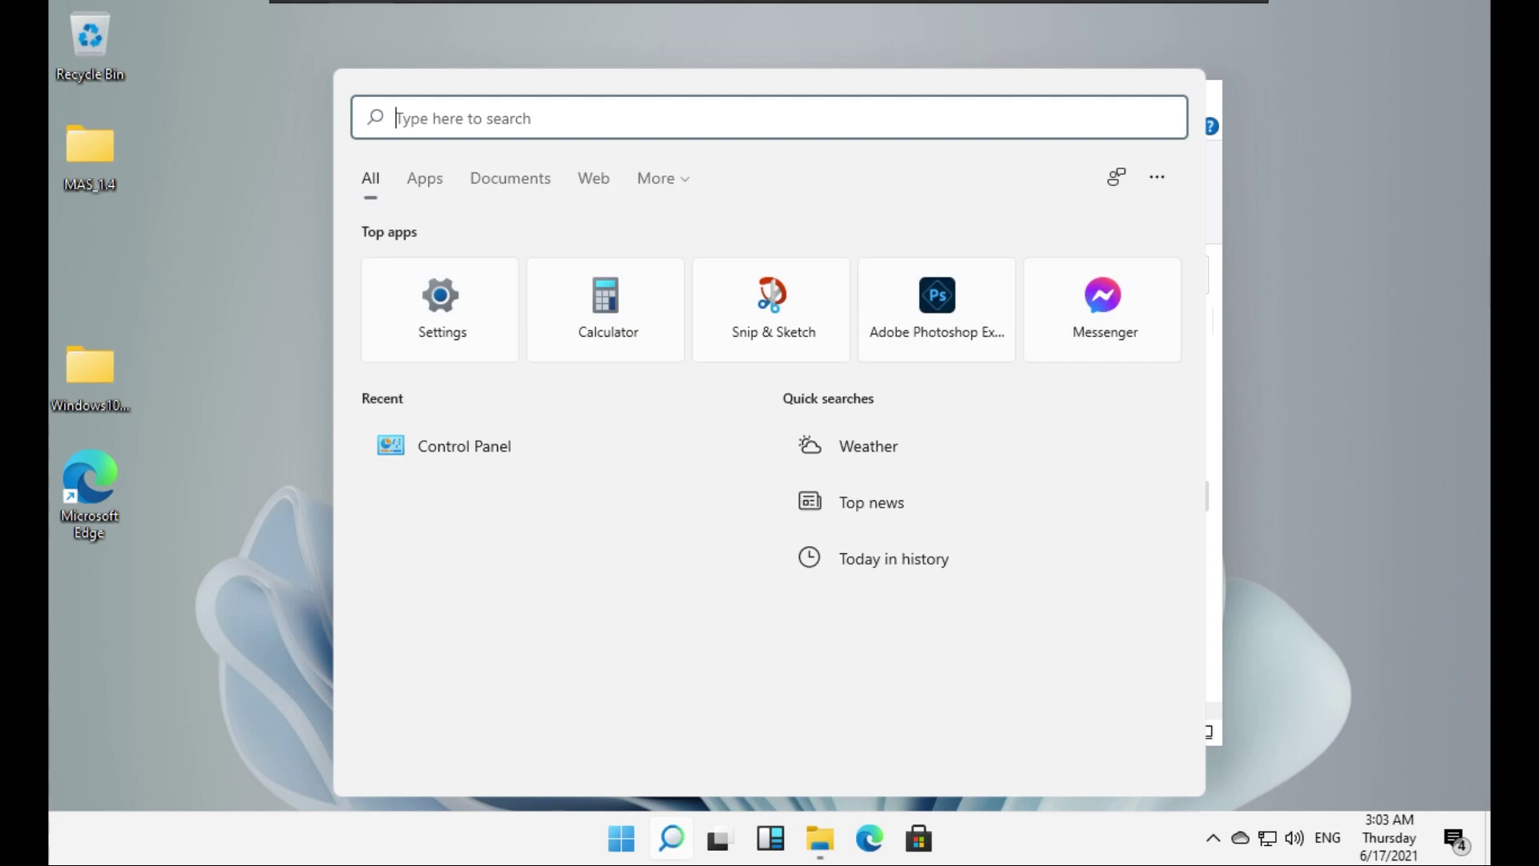
- Search 'power' and launch Windows PowerShell as administrator, approving the UAC prompt
{"action": "type", "text": "power"}
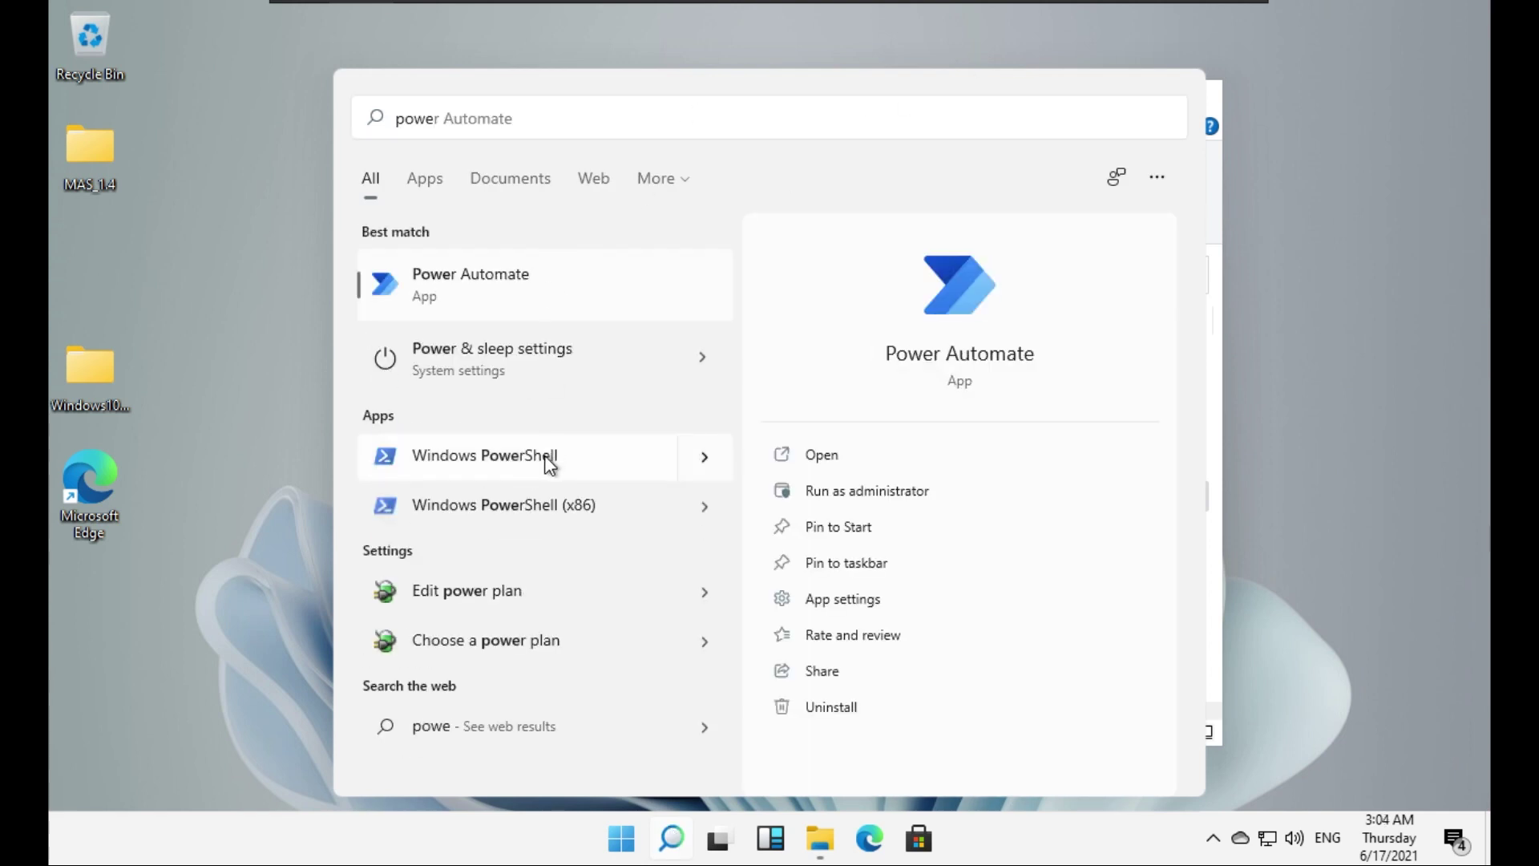
{"action": "right_click", "coordinate": [552, 455]}
{"action": "left_click", "coordinate": [573, 484]}
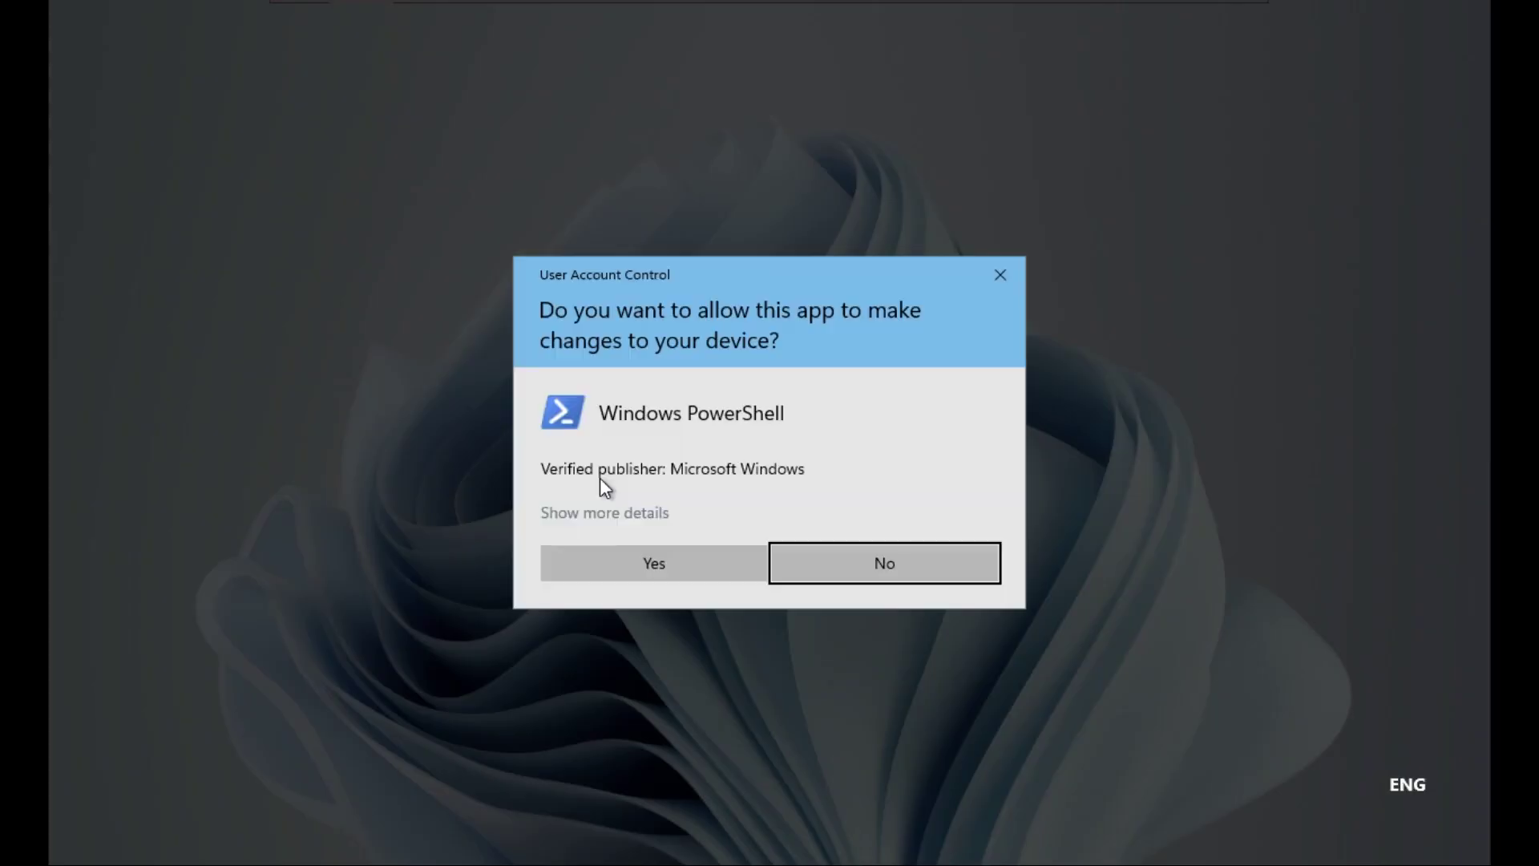
{"action": "left_click", "coordinate": [652, 564]}
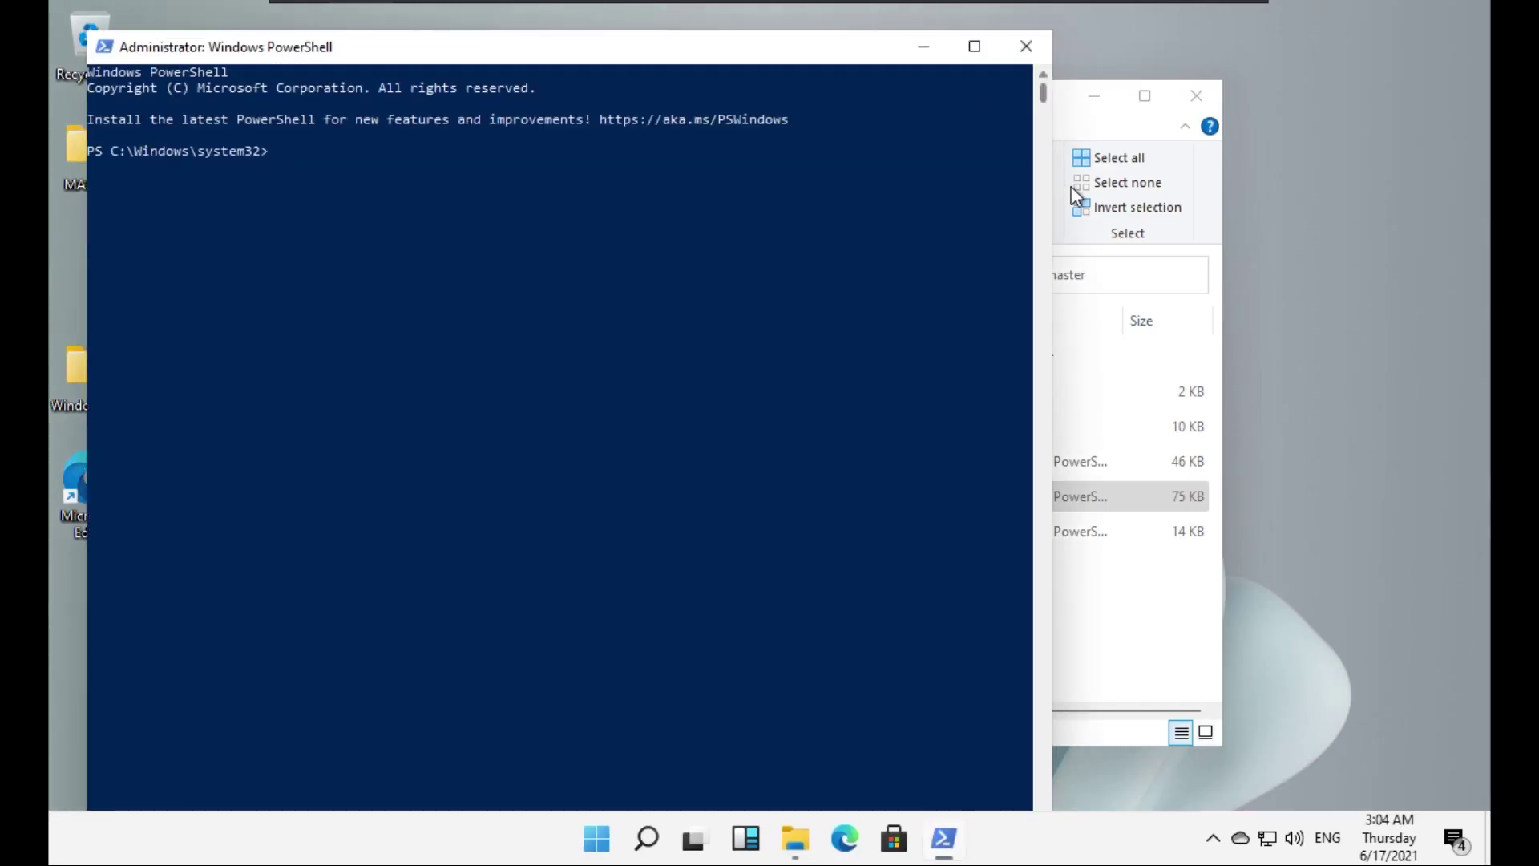
- Exit the console's text selection mode and close the admin PowerShell window
{"action": "left_click", "coordinate": [1082, 130]}
{"action": "left_click_drag", "start_coordinate": [752, 500], "coordinate": [234, 406]}
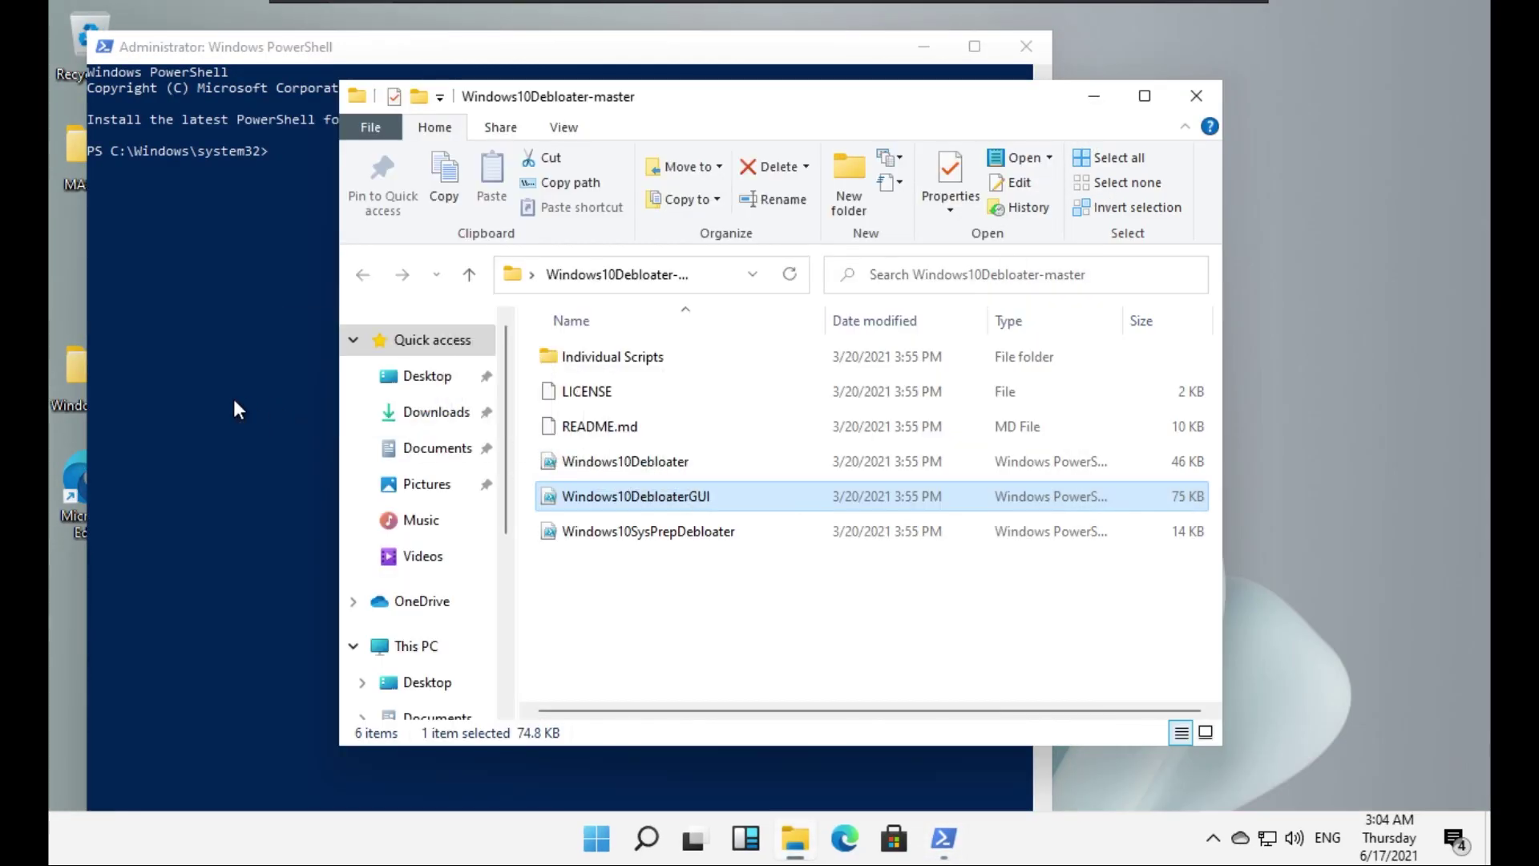
{"action": "left_click", "coordinate": [449, 53]}
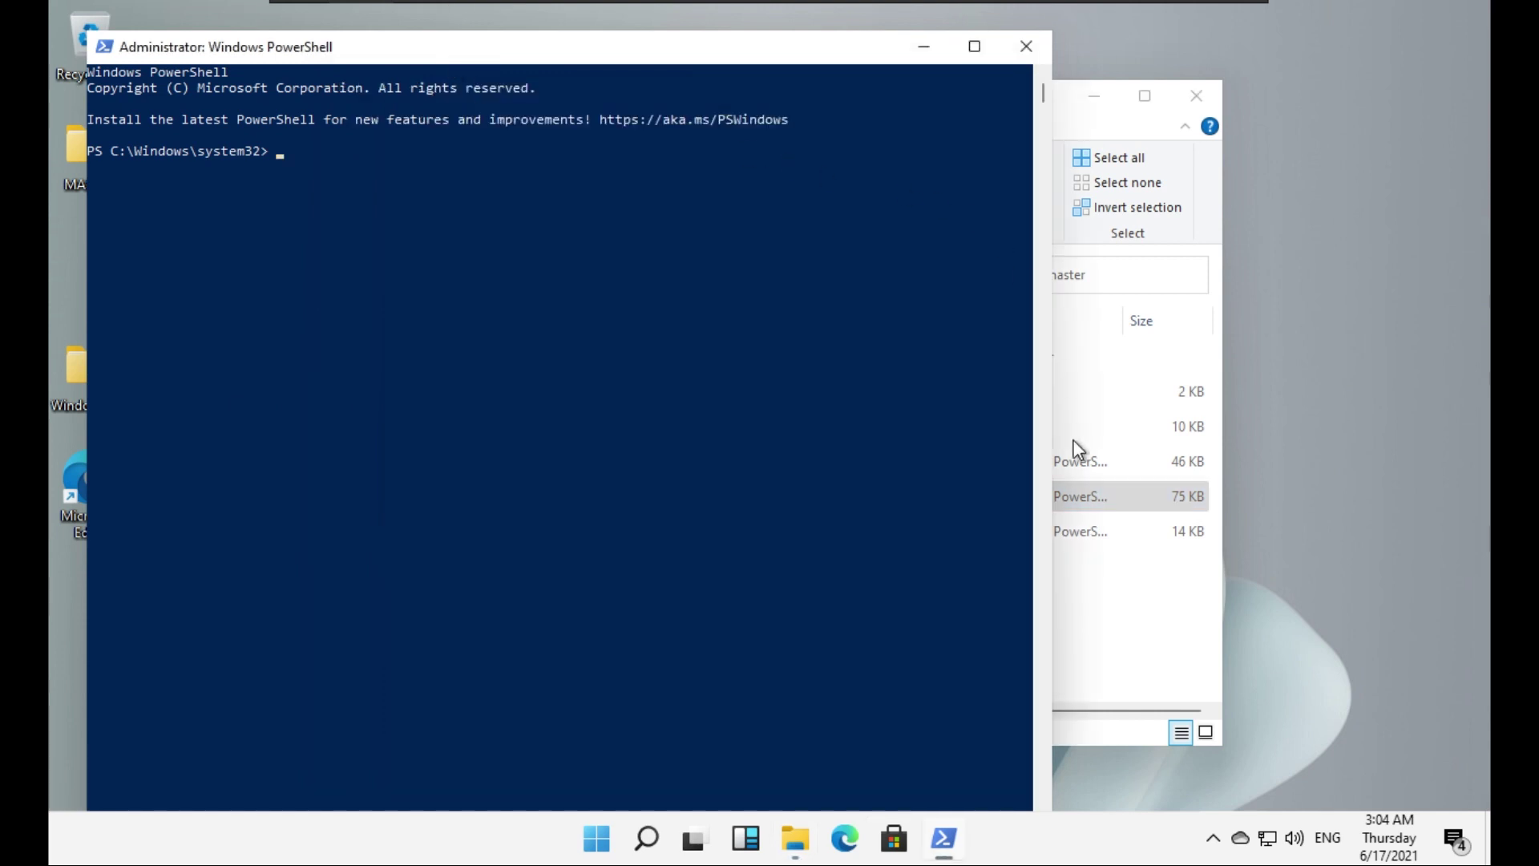
{"action": "left_click", "coordinate": [352, 202]}
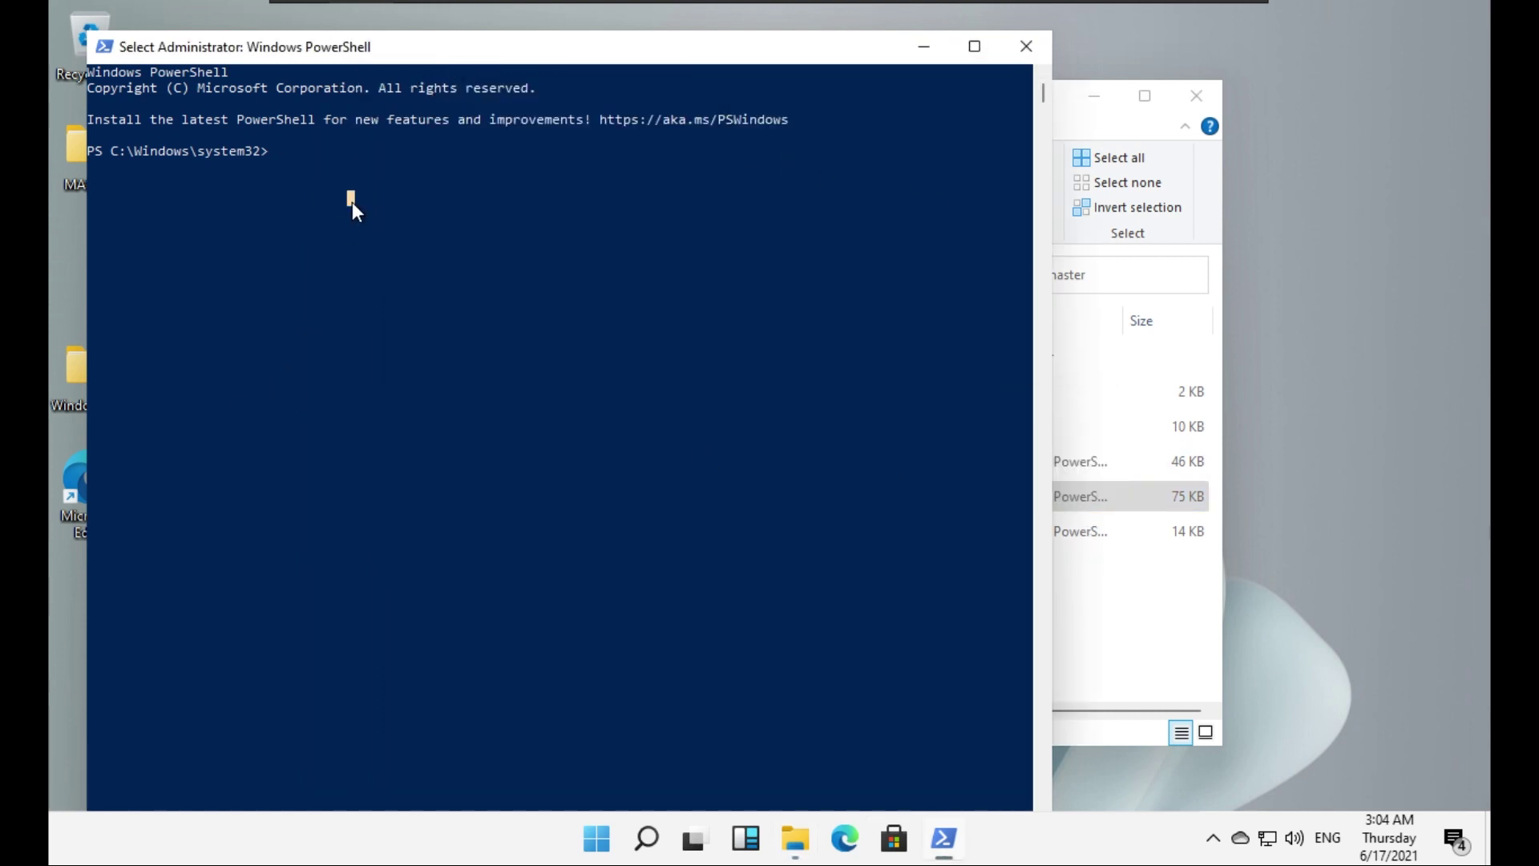
{"action": "key", "text": "Escape"}
{"action": "left_click", "coordinate": [1026, 46]}
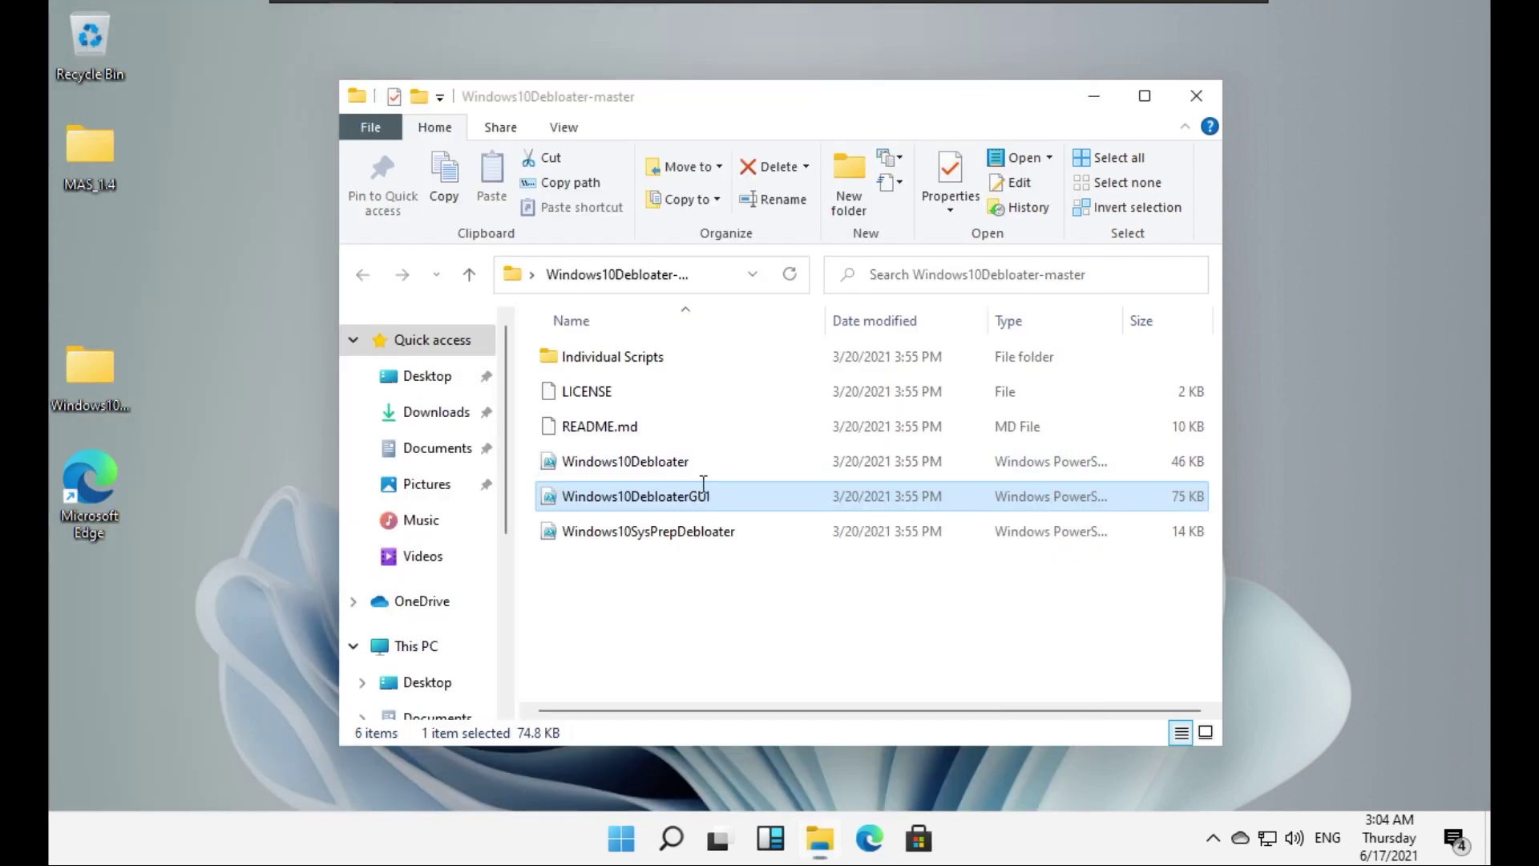
- Run Windows10DebloaterGUI with PowerShell from the Explorer folder
{"action": "double_click", "coordinate": [700, 496]}
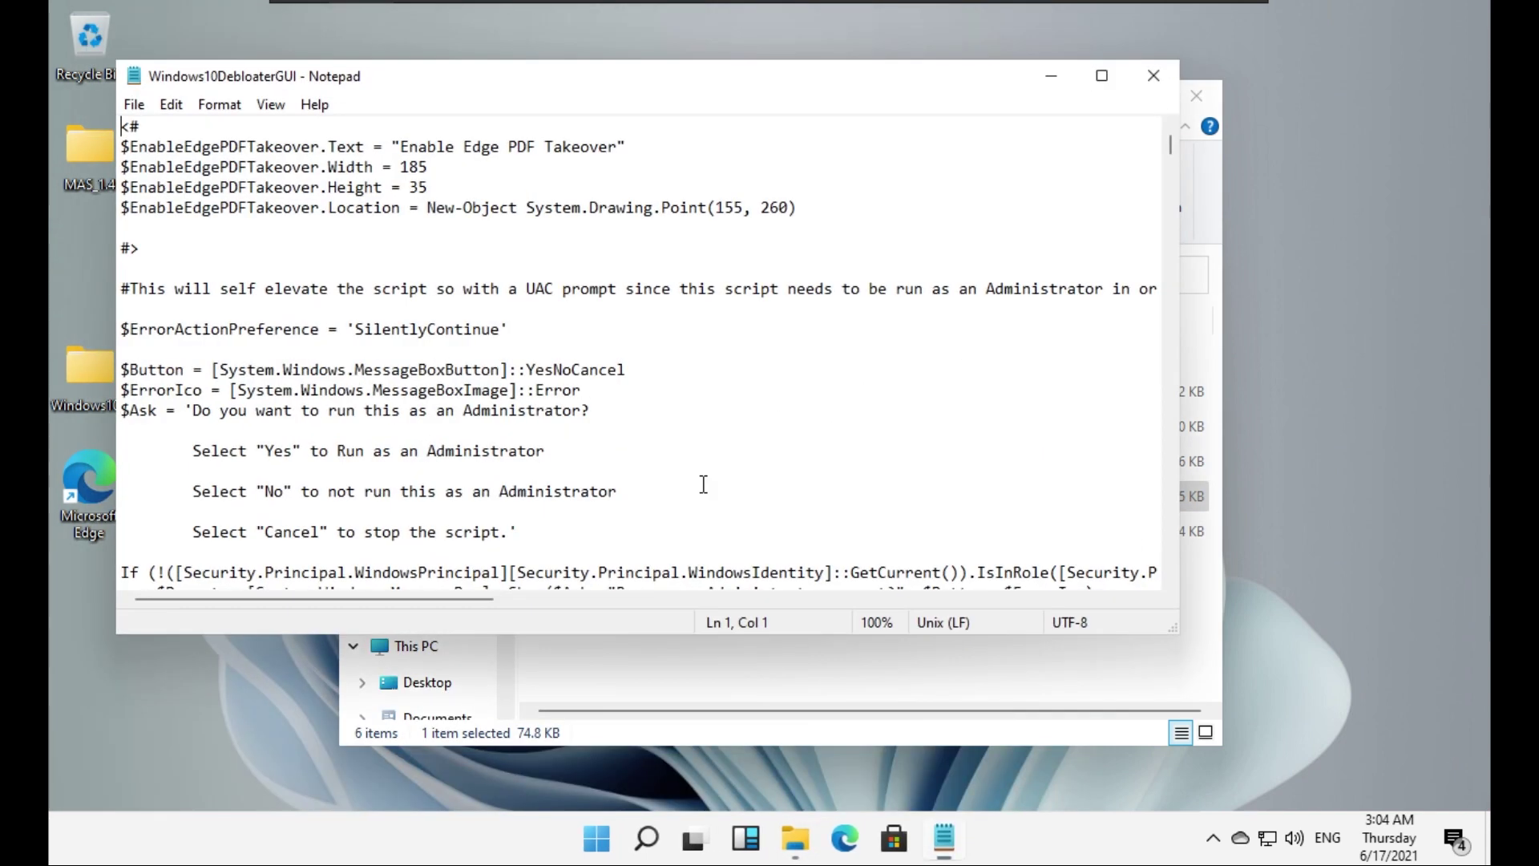
{"action": "right_click", "coordinate": [637, 496]}
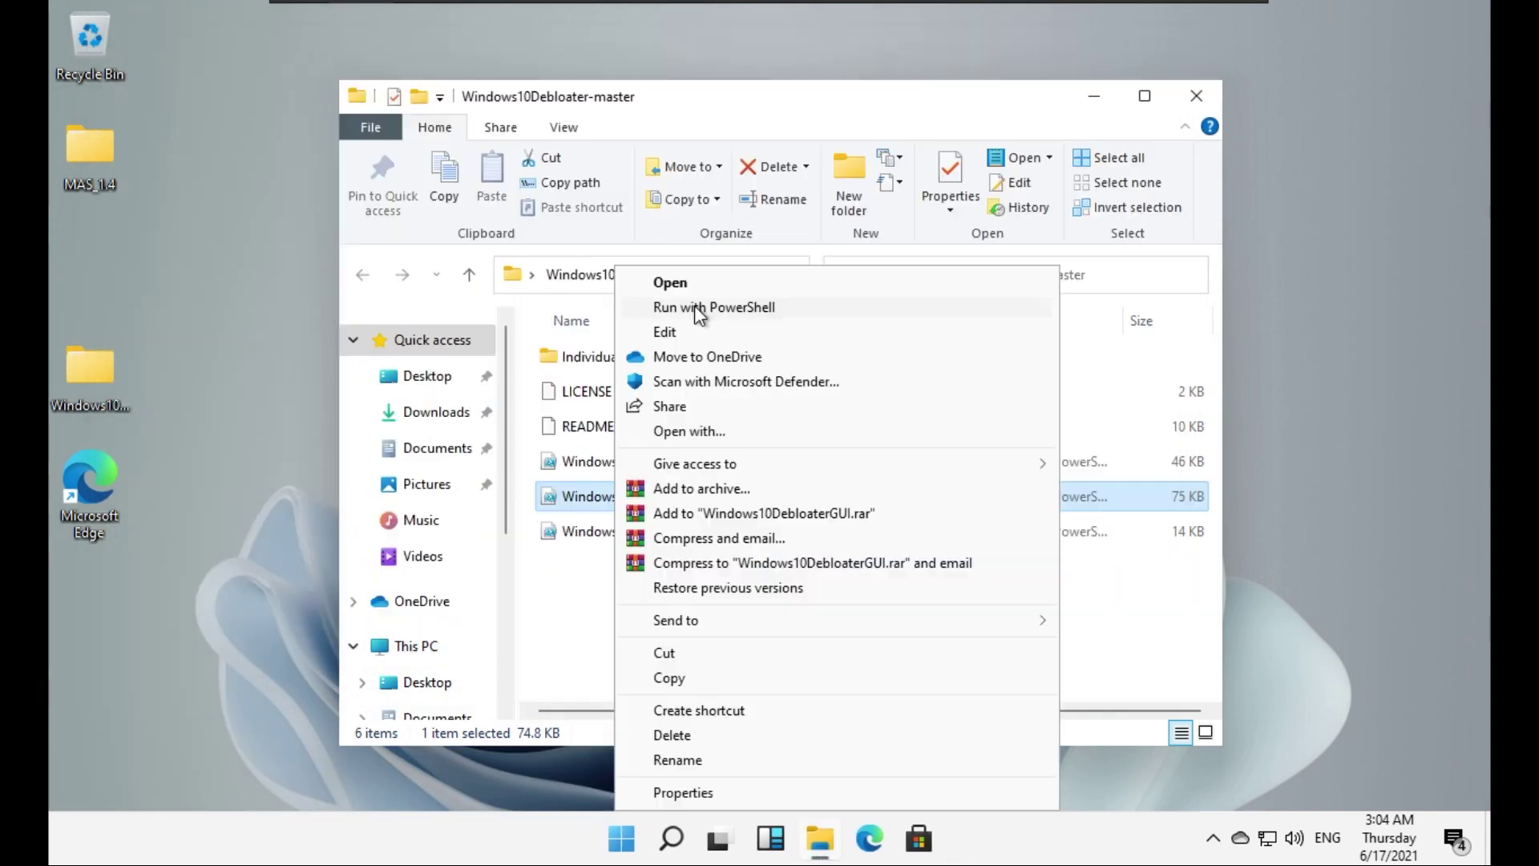
{"action": "left_click", "coordinate": [701, 308]}
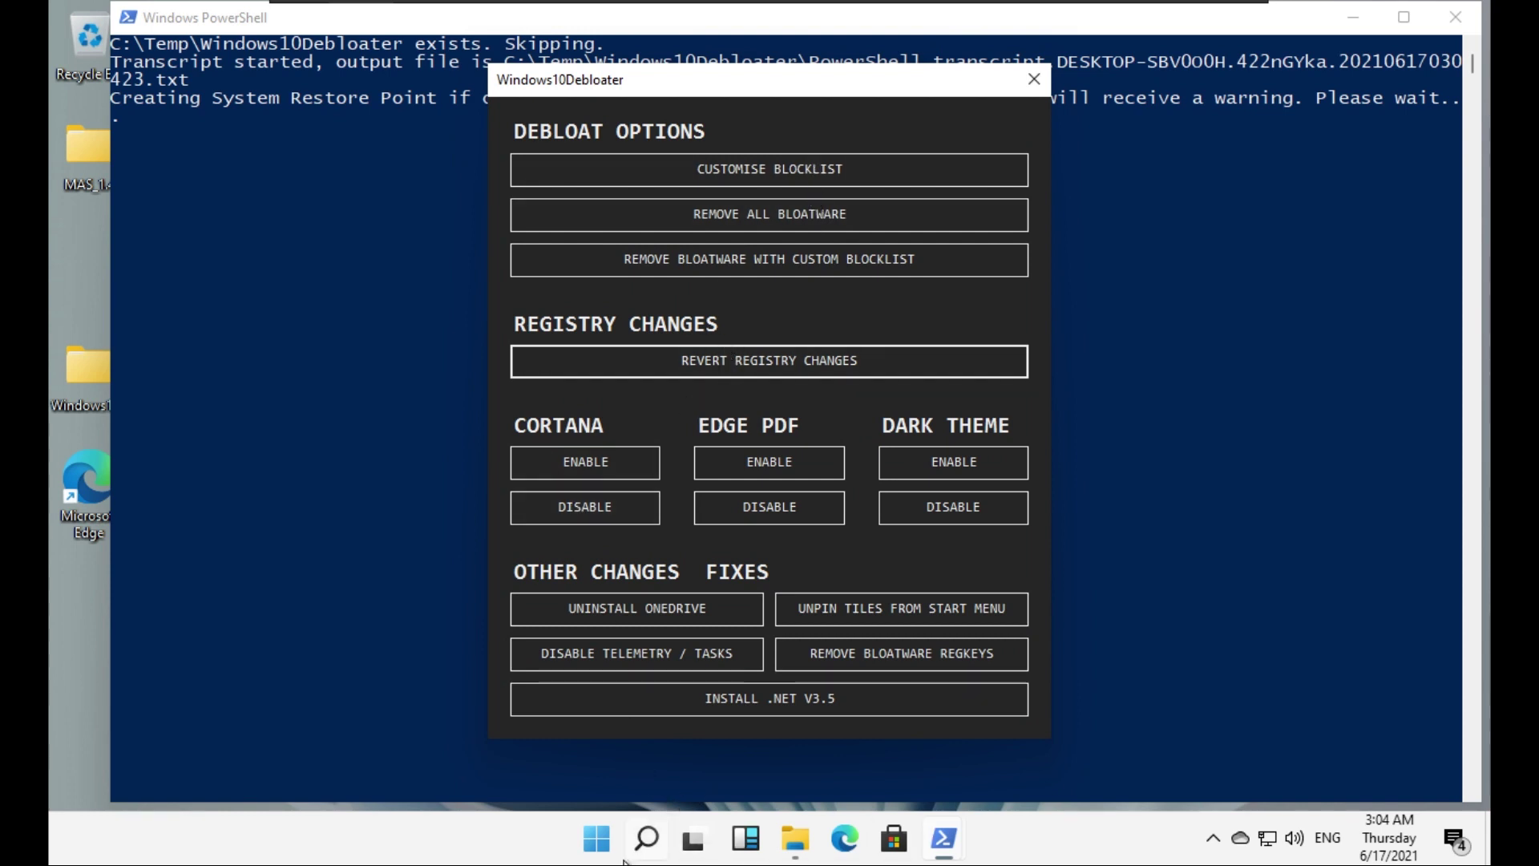
- Open and close Cortana via Start search 'cor', then disable Cortana in Windows10Debloater
{"action": "left_click", "coordinate": [596, 838]}
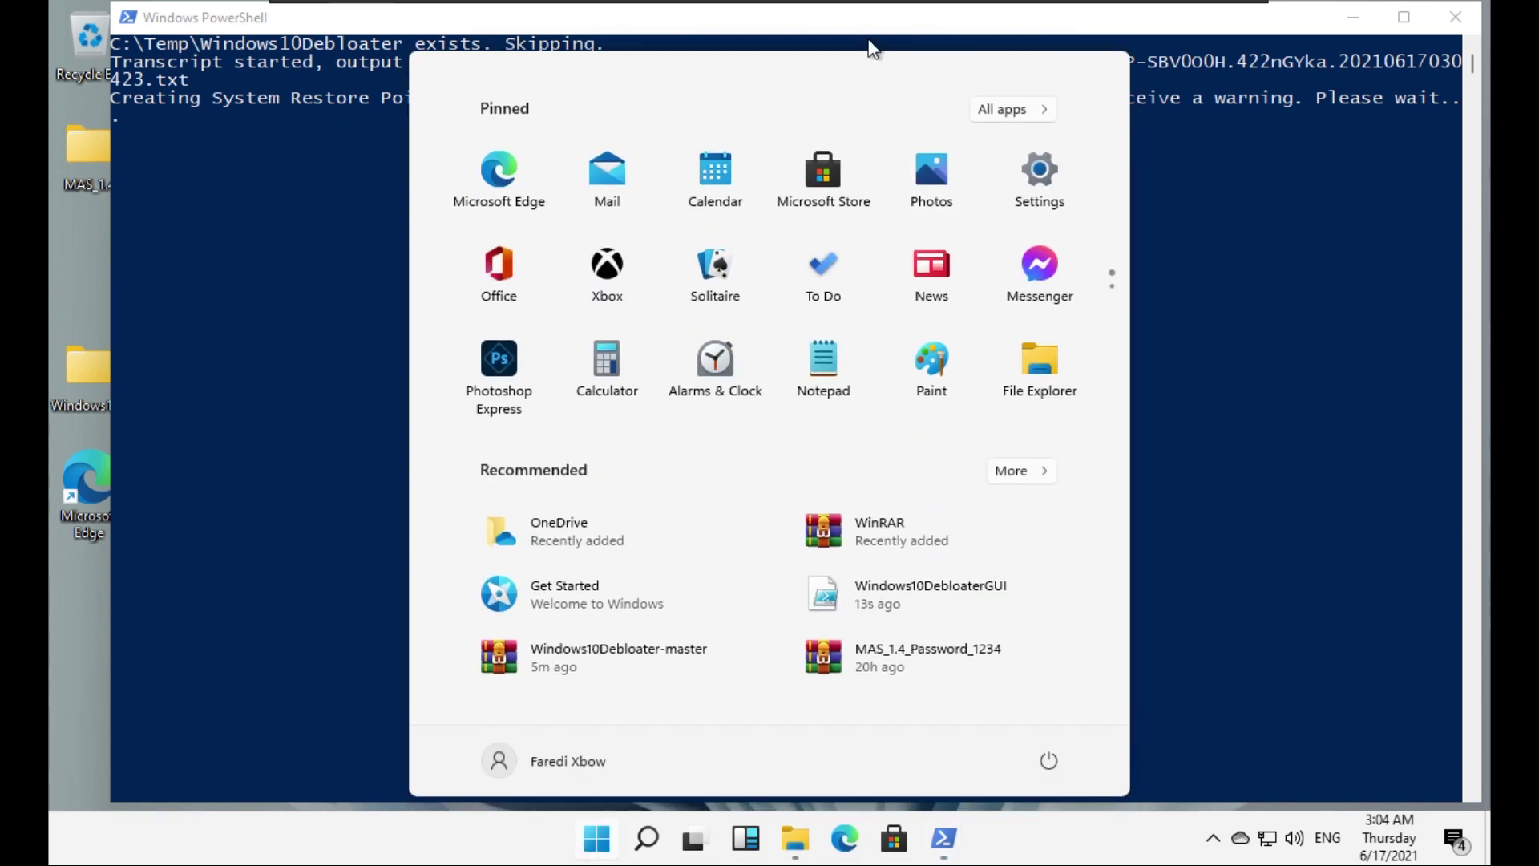
{"action": "type", "text": "cortana"}
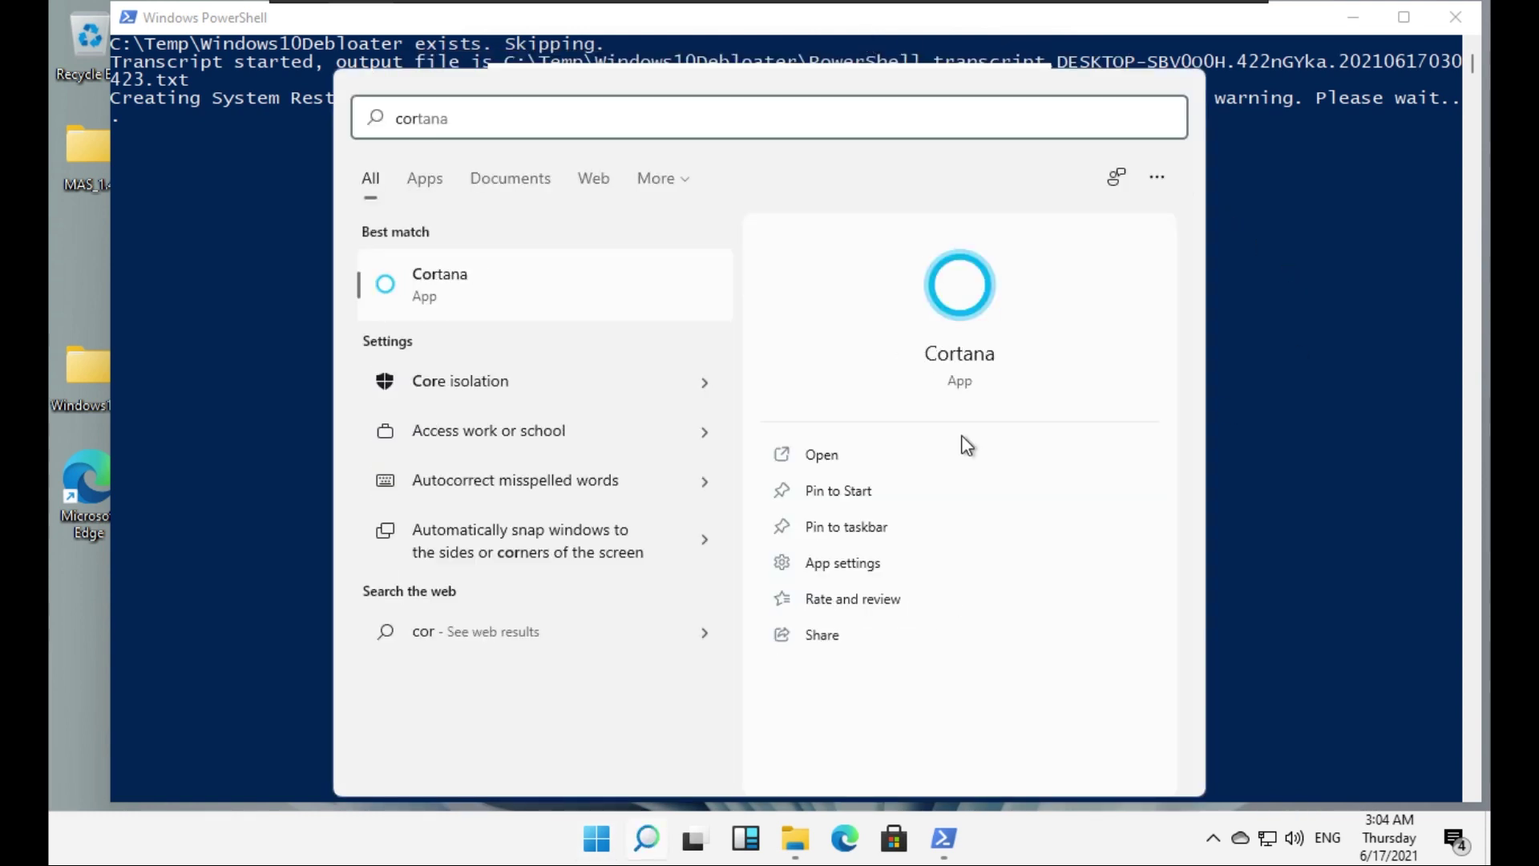
{"action": "left_click", "coordinate": [966, 446]}
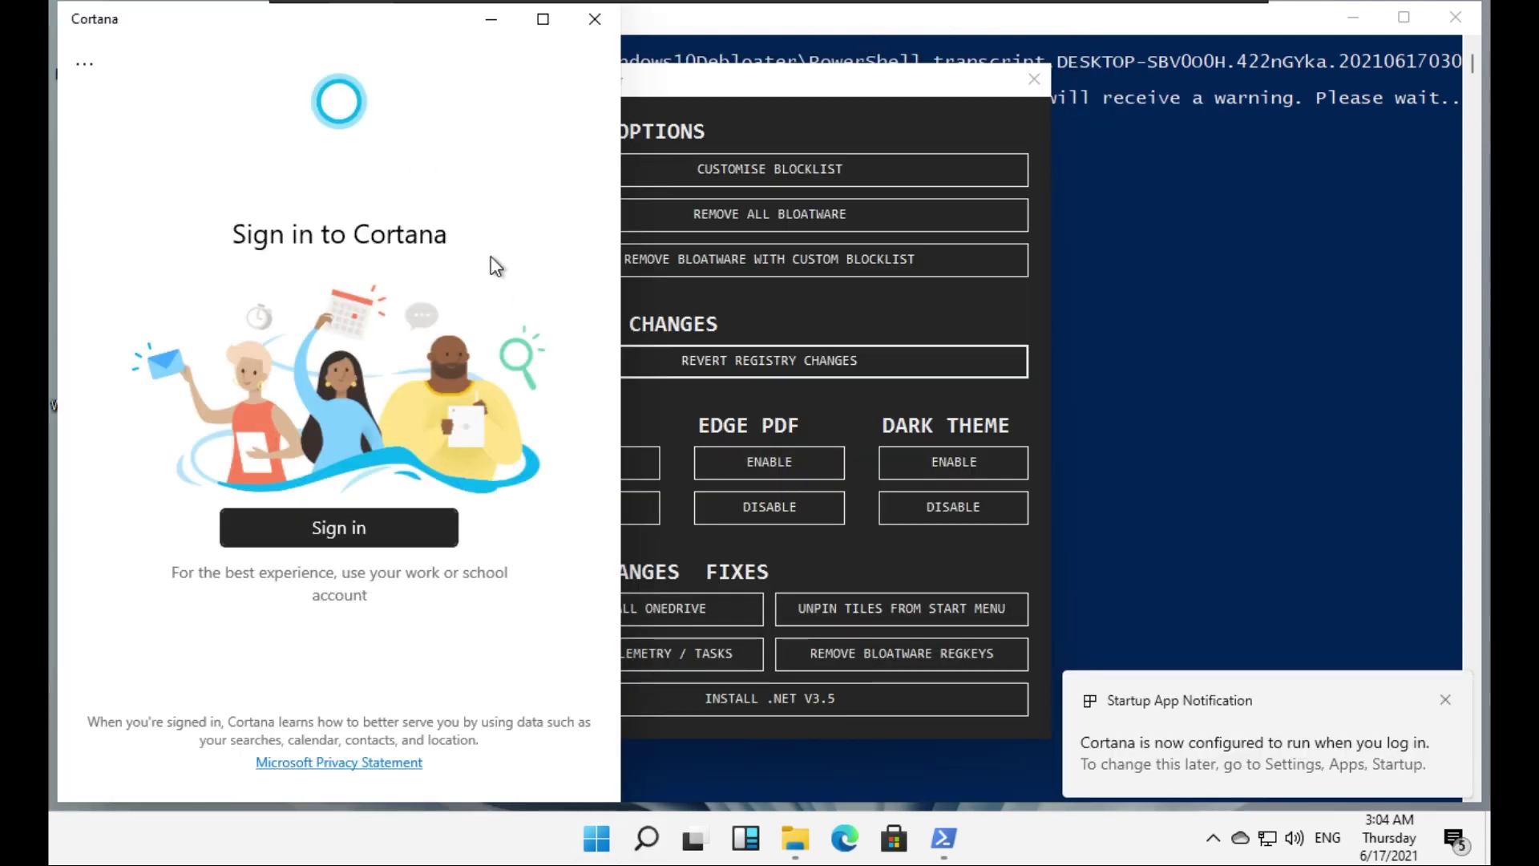
{"action": "left_click", "coordinate": [595, 18]}
{"action": "left_click", "coordinate": [617, 519]}
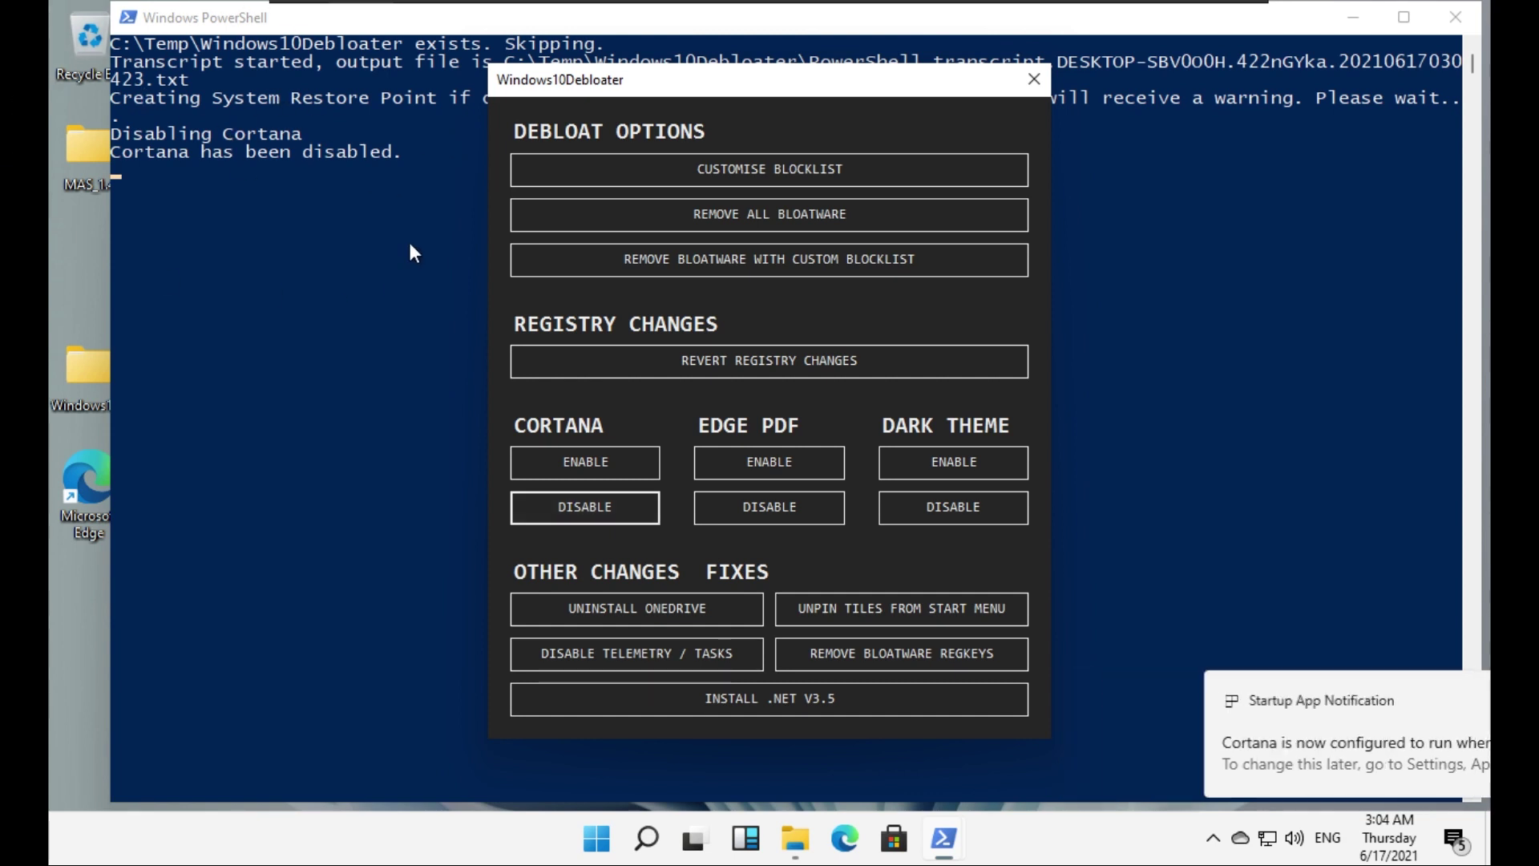
- Search 'cor' again and open Cortana to verify it after disabling, then close it
{"action": "left_click", "coordinate": [646, 838]}
{"action": "type", "text": "cor"}
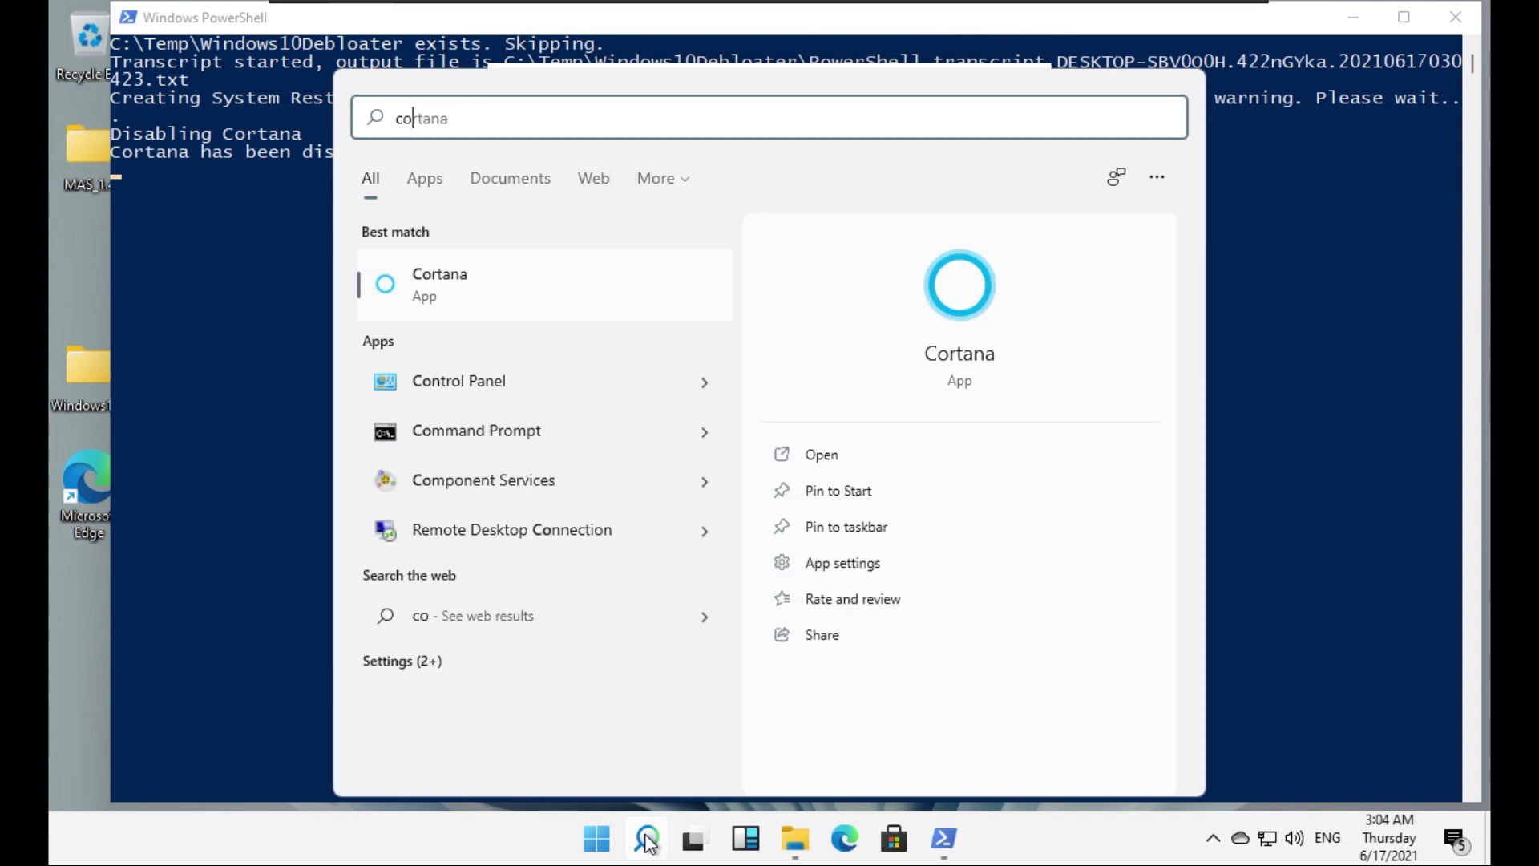
{"action": "left_click", "coordinate": [853, 464]}
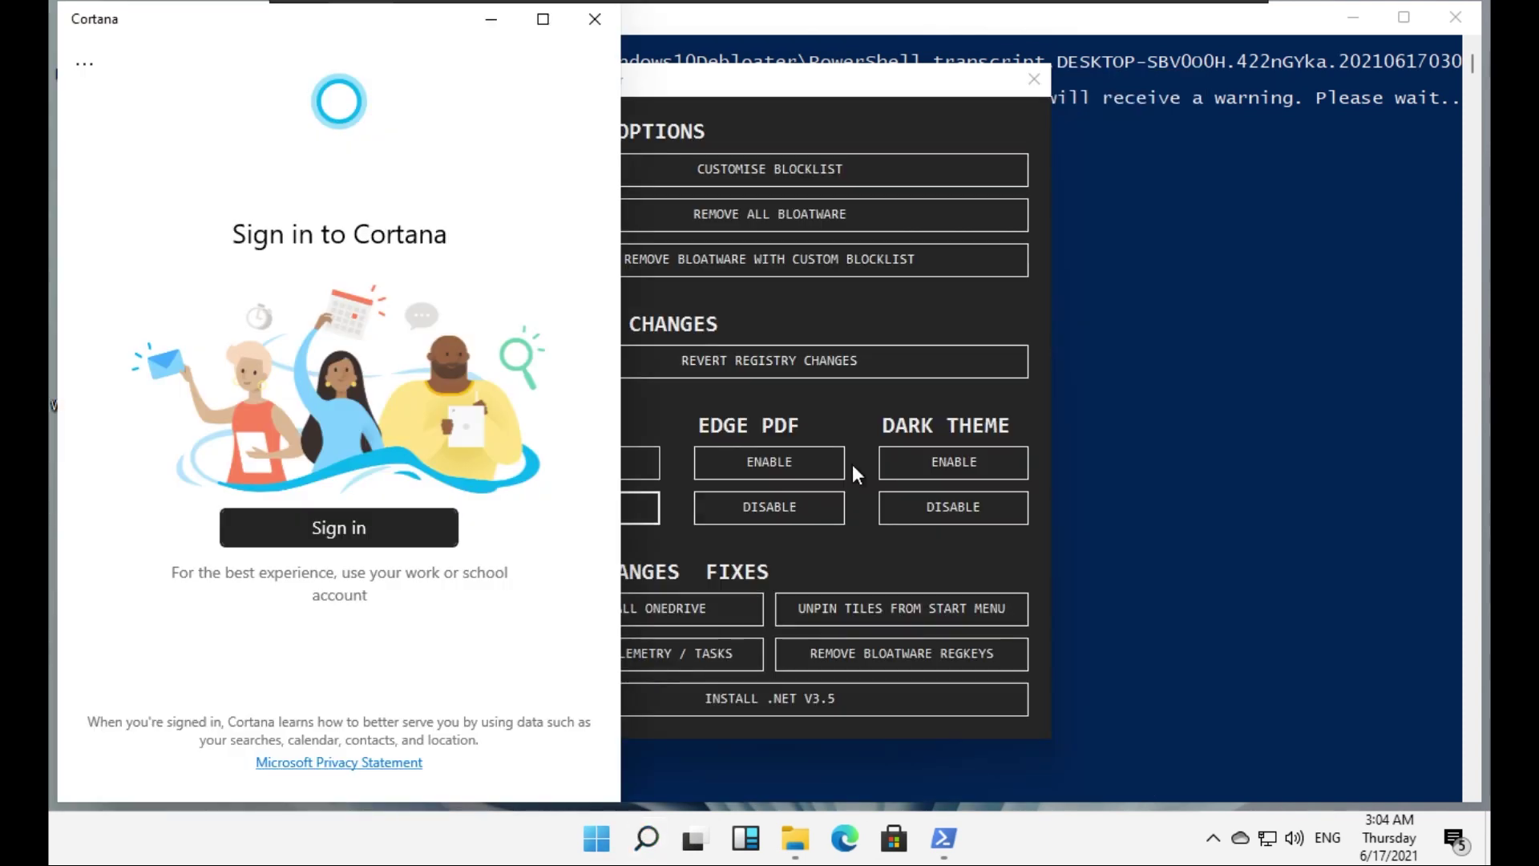
{"action": "left_click", "coordinate": [593, 18]}
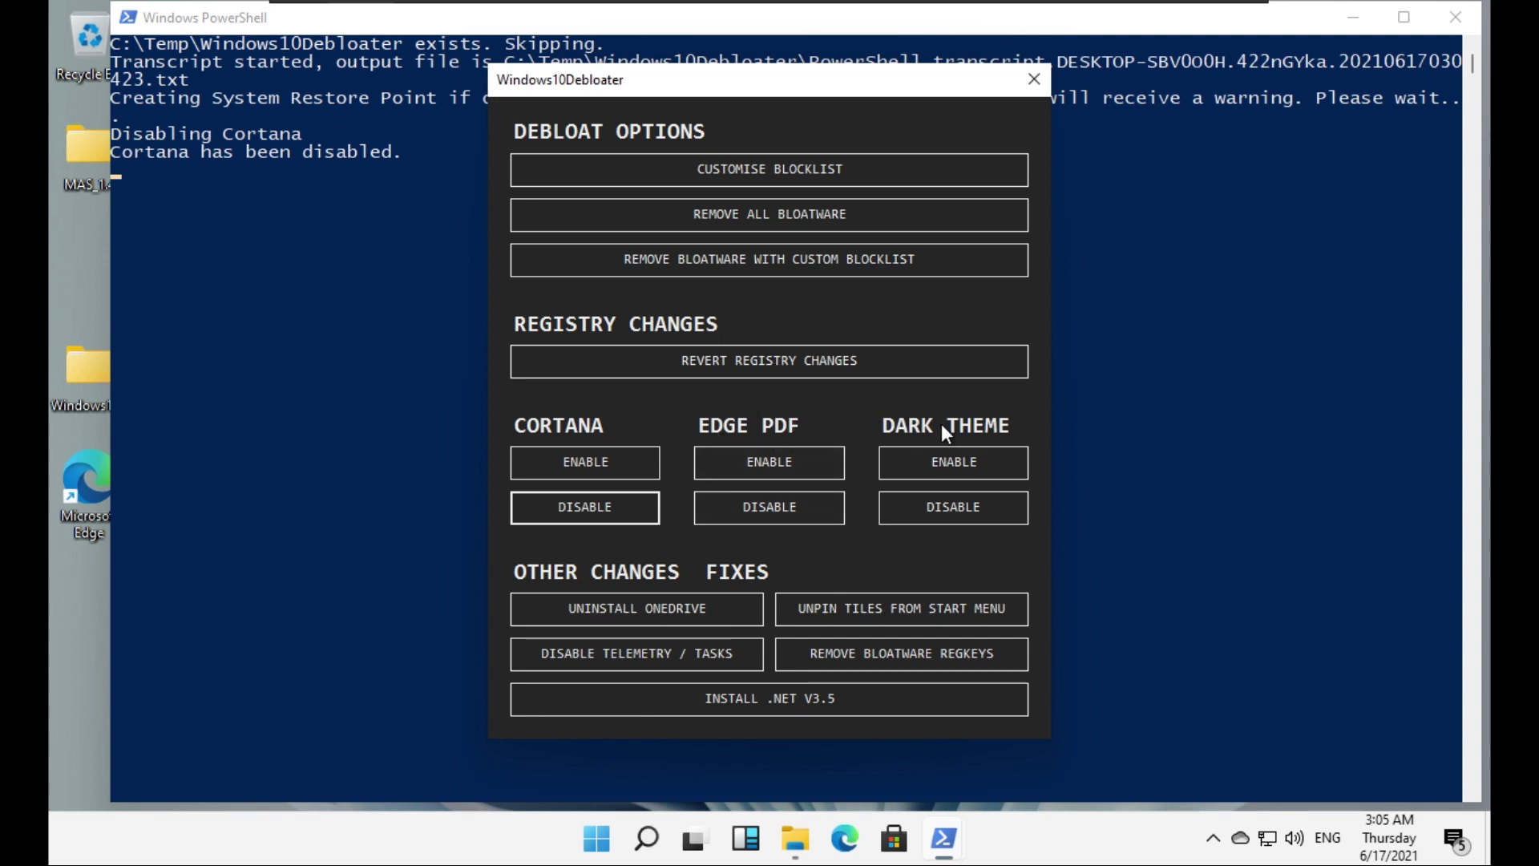
- Enable the dark theme in Windows10Debloater
{"action": "left_click", "coordinate": [956, 465]}
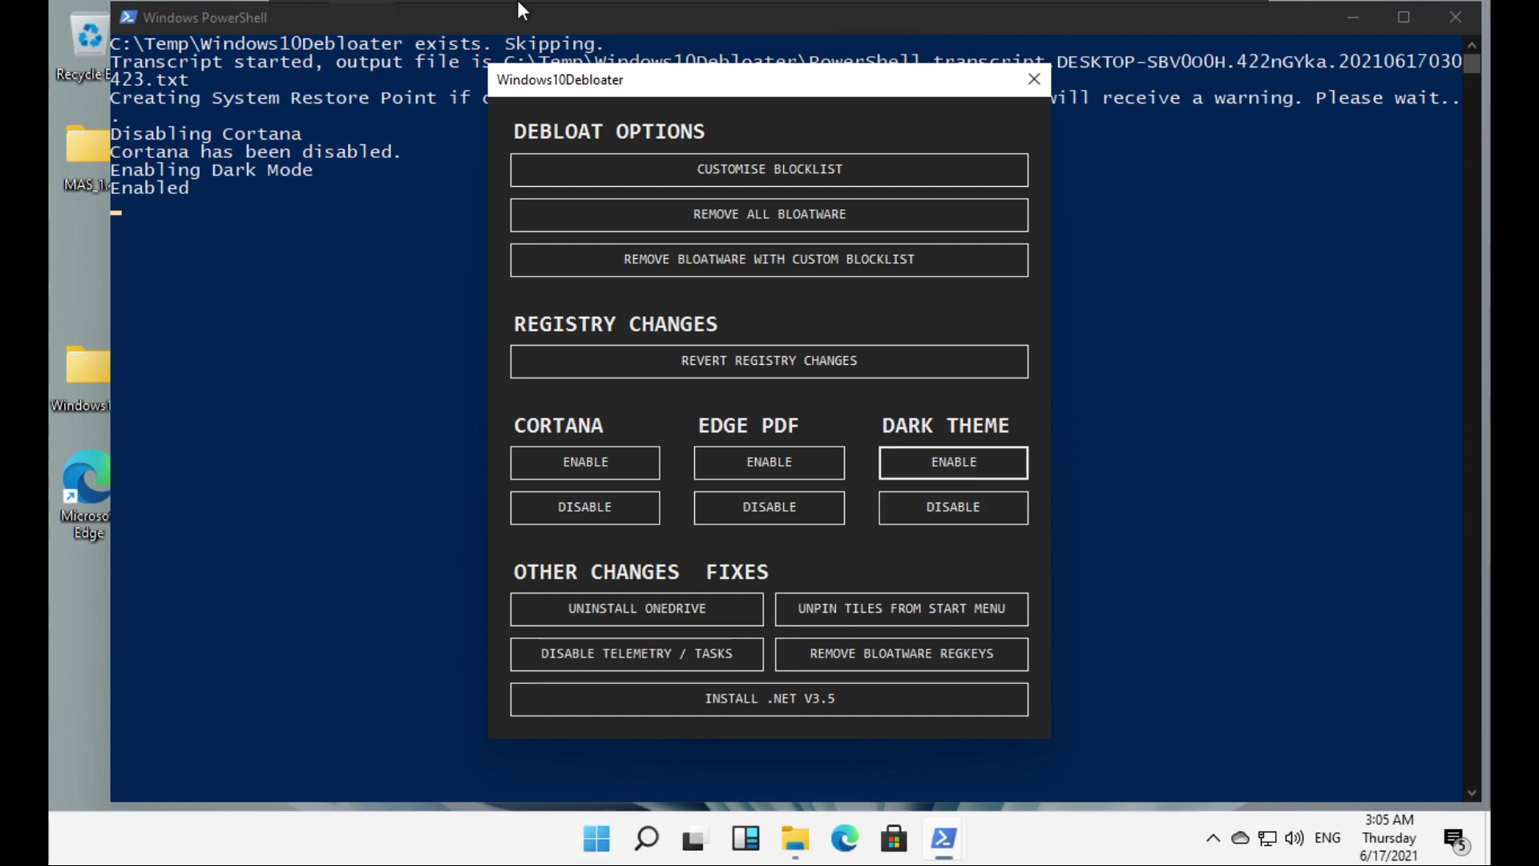
{"action": "left_click", "coordinate": [593, 839]}
{"action": "left_click", "coordinate": [593, 838]}
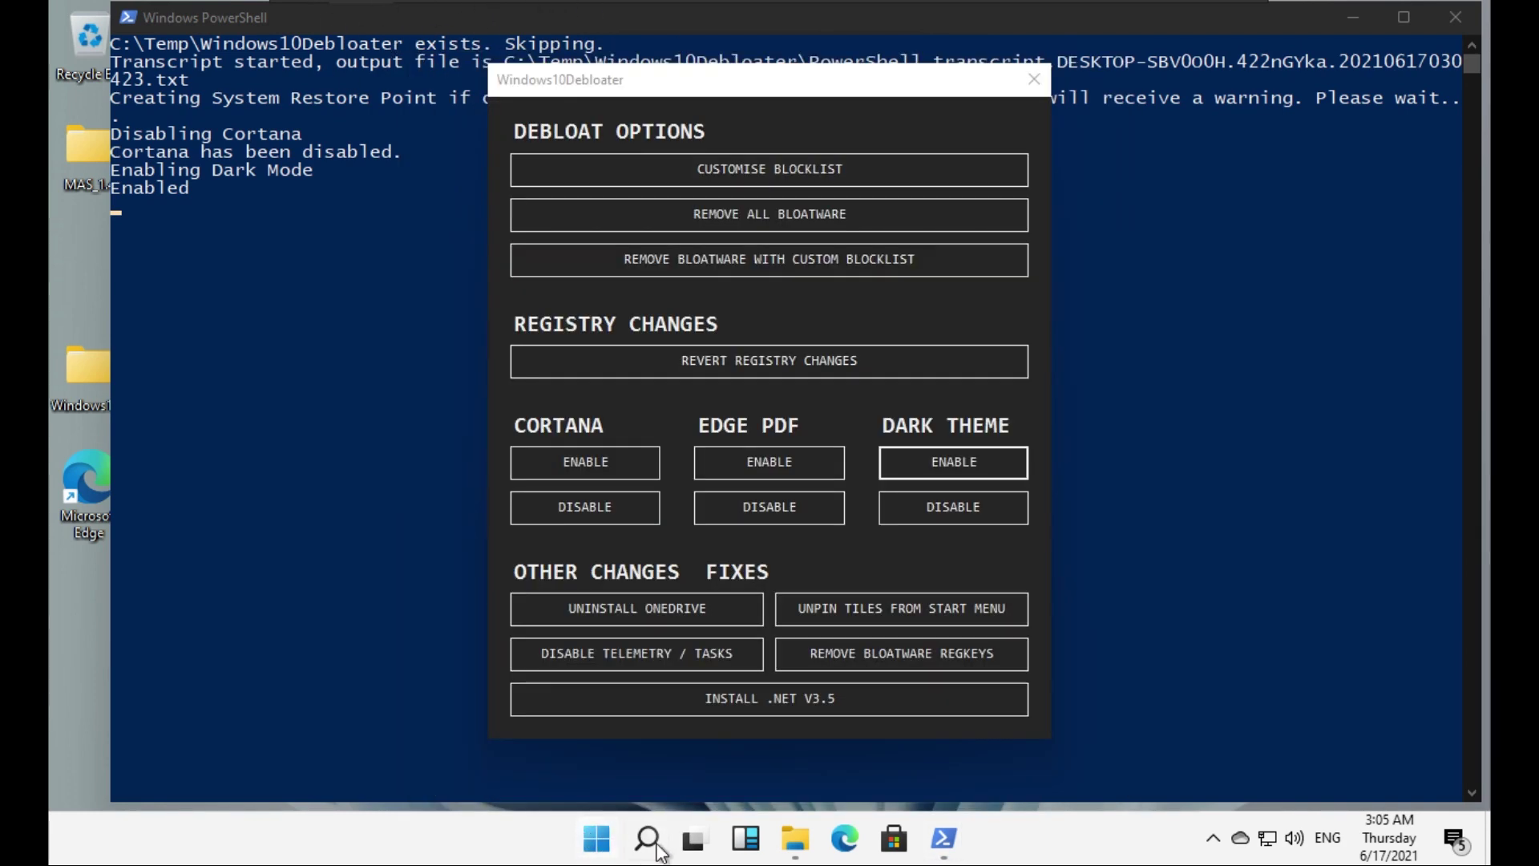
- Check the Windows10Debloater-master folder window appears dark, close it, and open the OneDrive panel
{"action": "left_click", "coordinate": [702, 845]}
{"action": "left_click", "coordinate": [517, 288]}
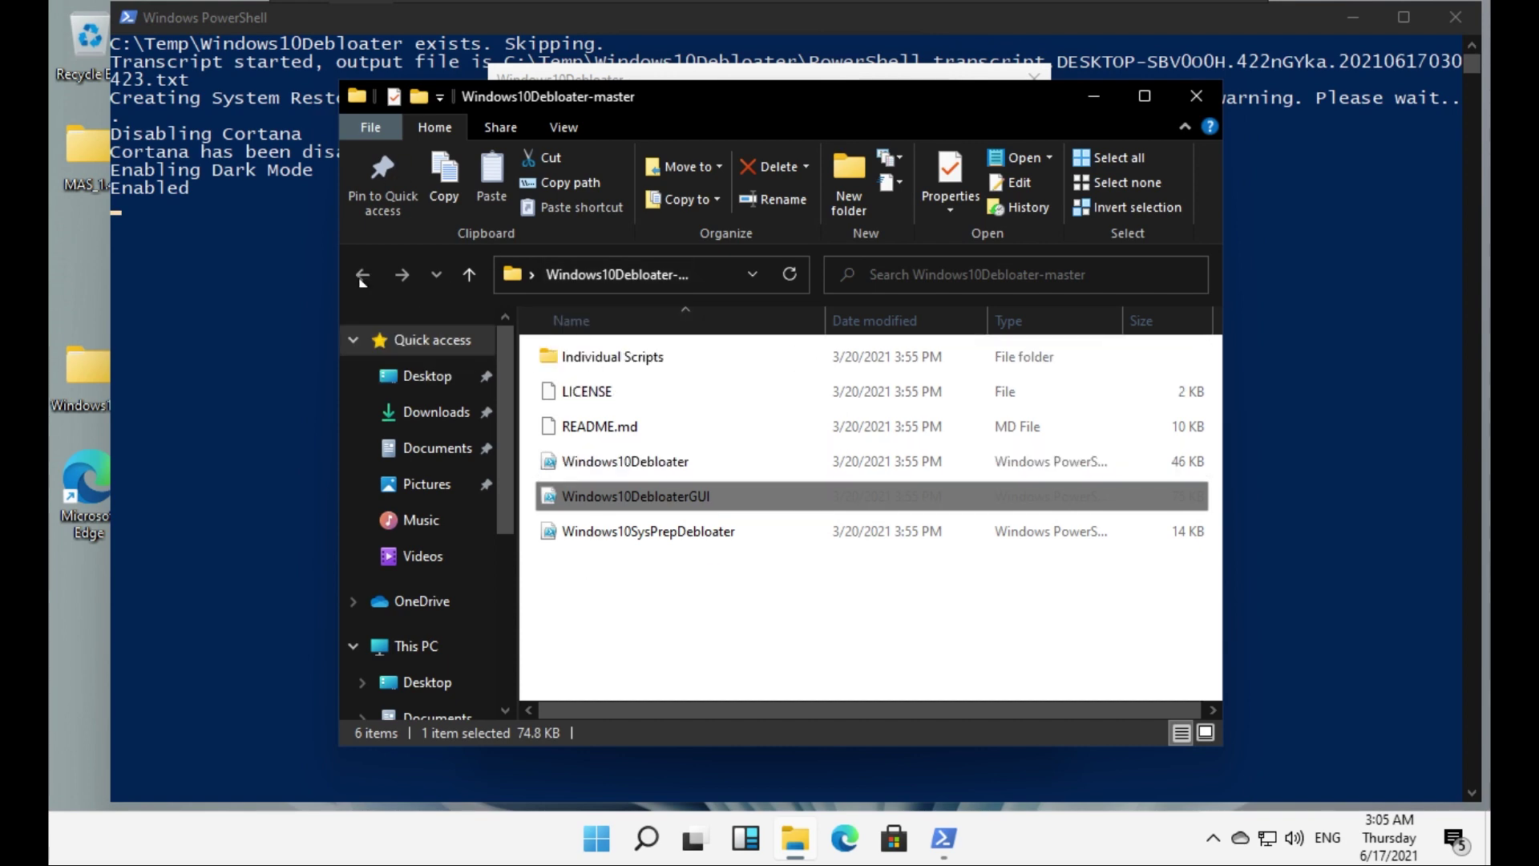
{"action": "left_click", "coordinate": [1196, 95]}
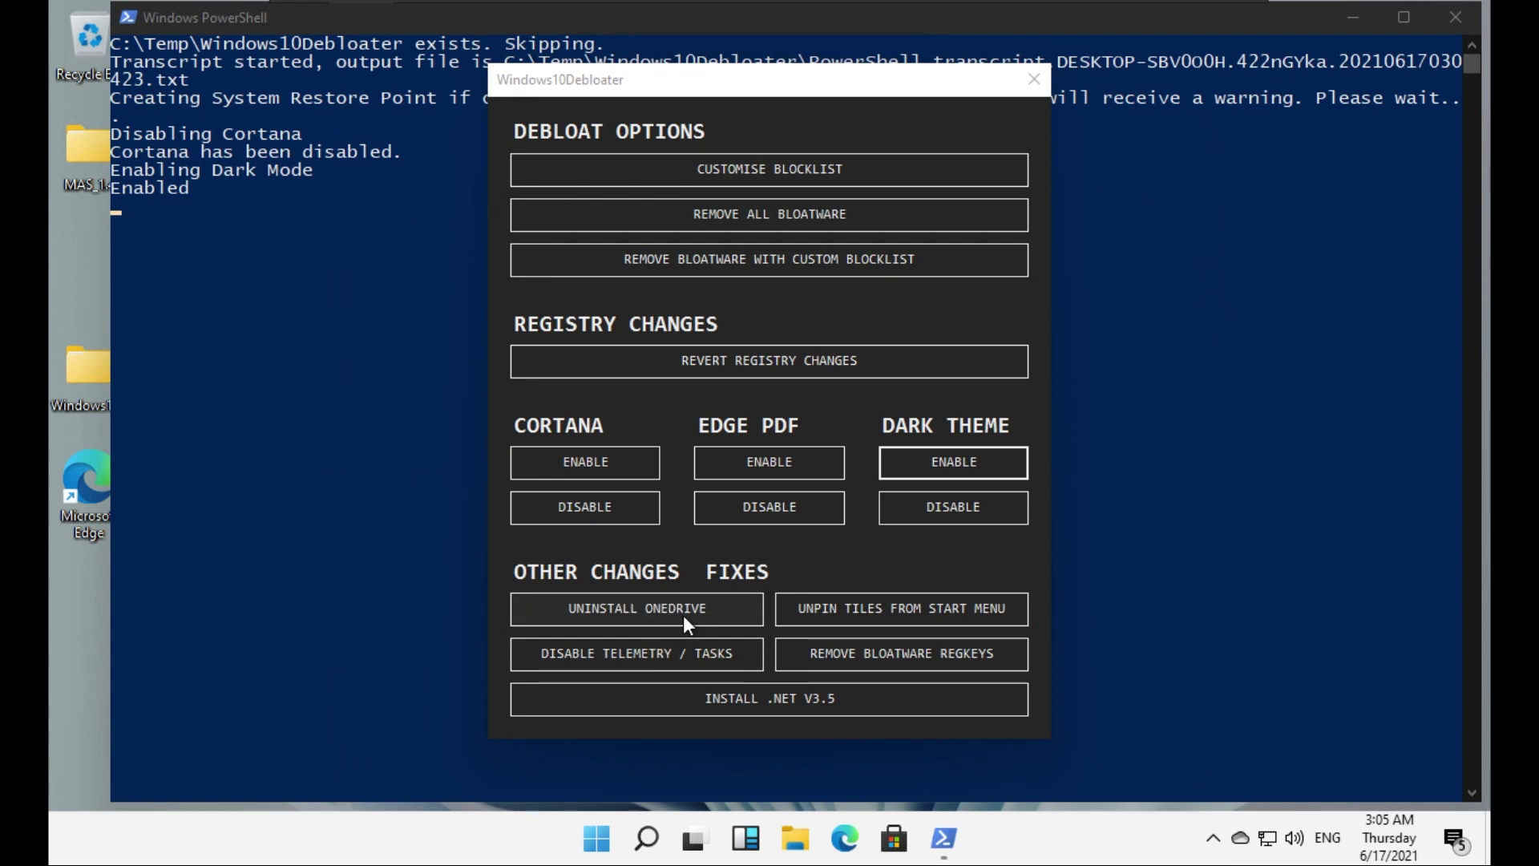
{"action": "left_click", "coordinate": [1240, 839]}
- Uninstall OneDrive and approve the OneDrive setup changes
{"action": "left_click", "coordinate": [629, 602]}
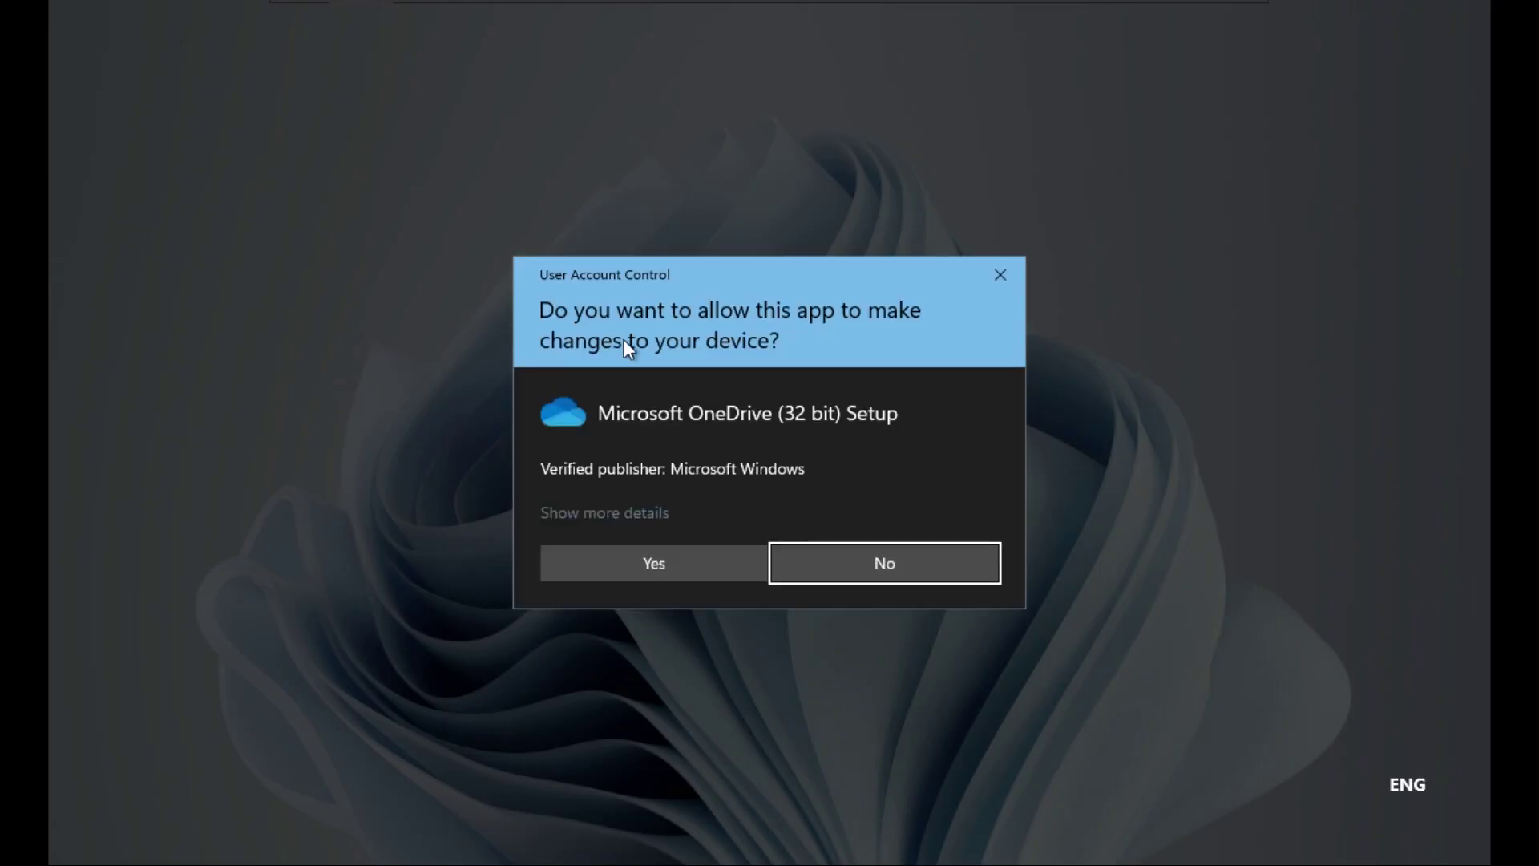
{"action": "left_click", "coordinate": [686, 565]}
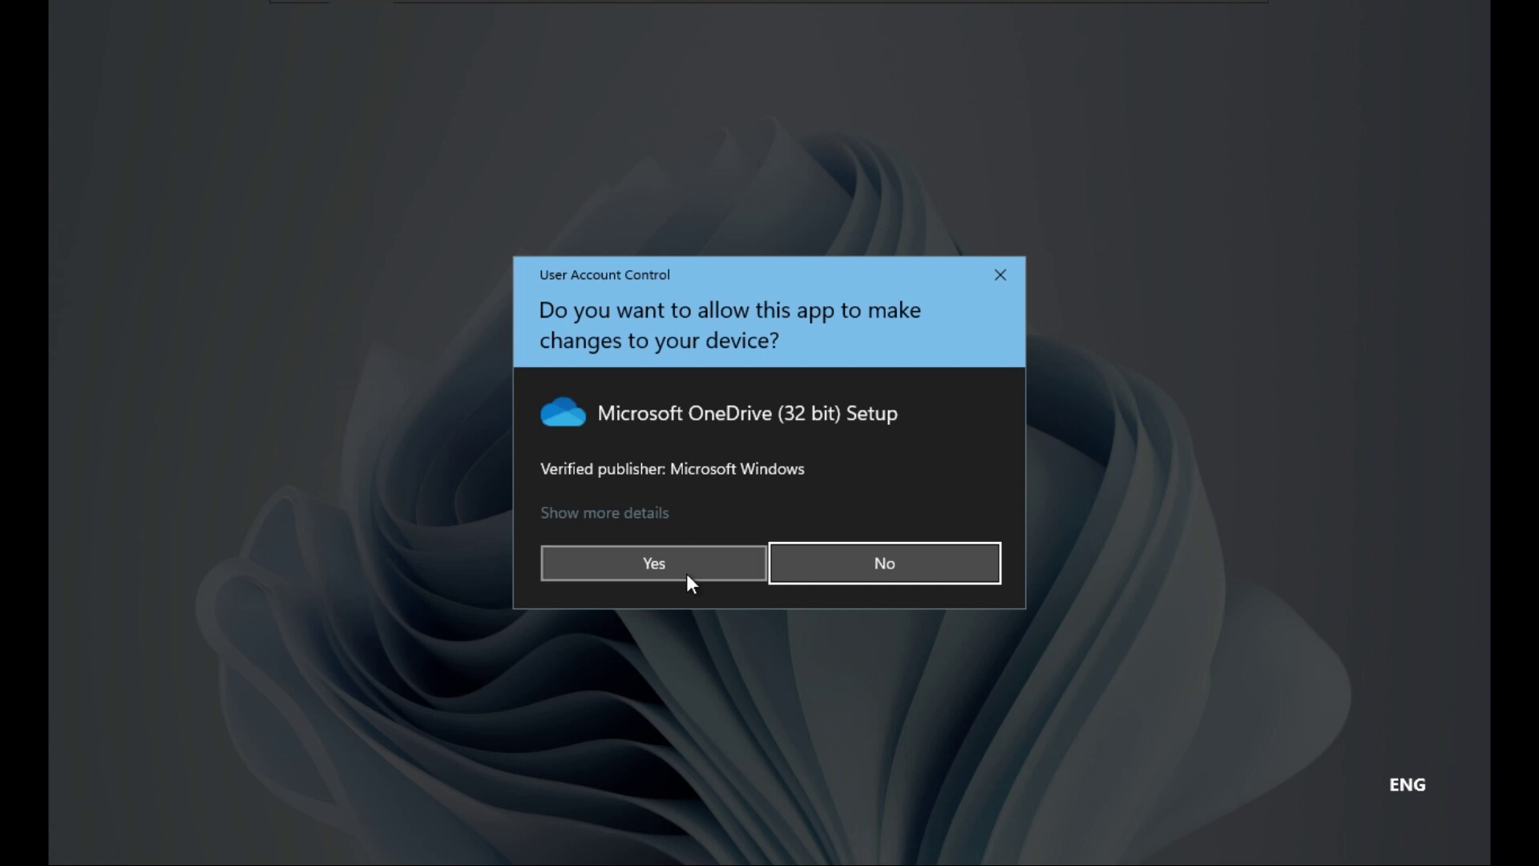
{"action": "left_click", "coordinate": [686, 566]}
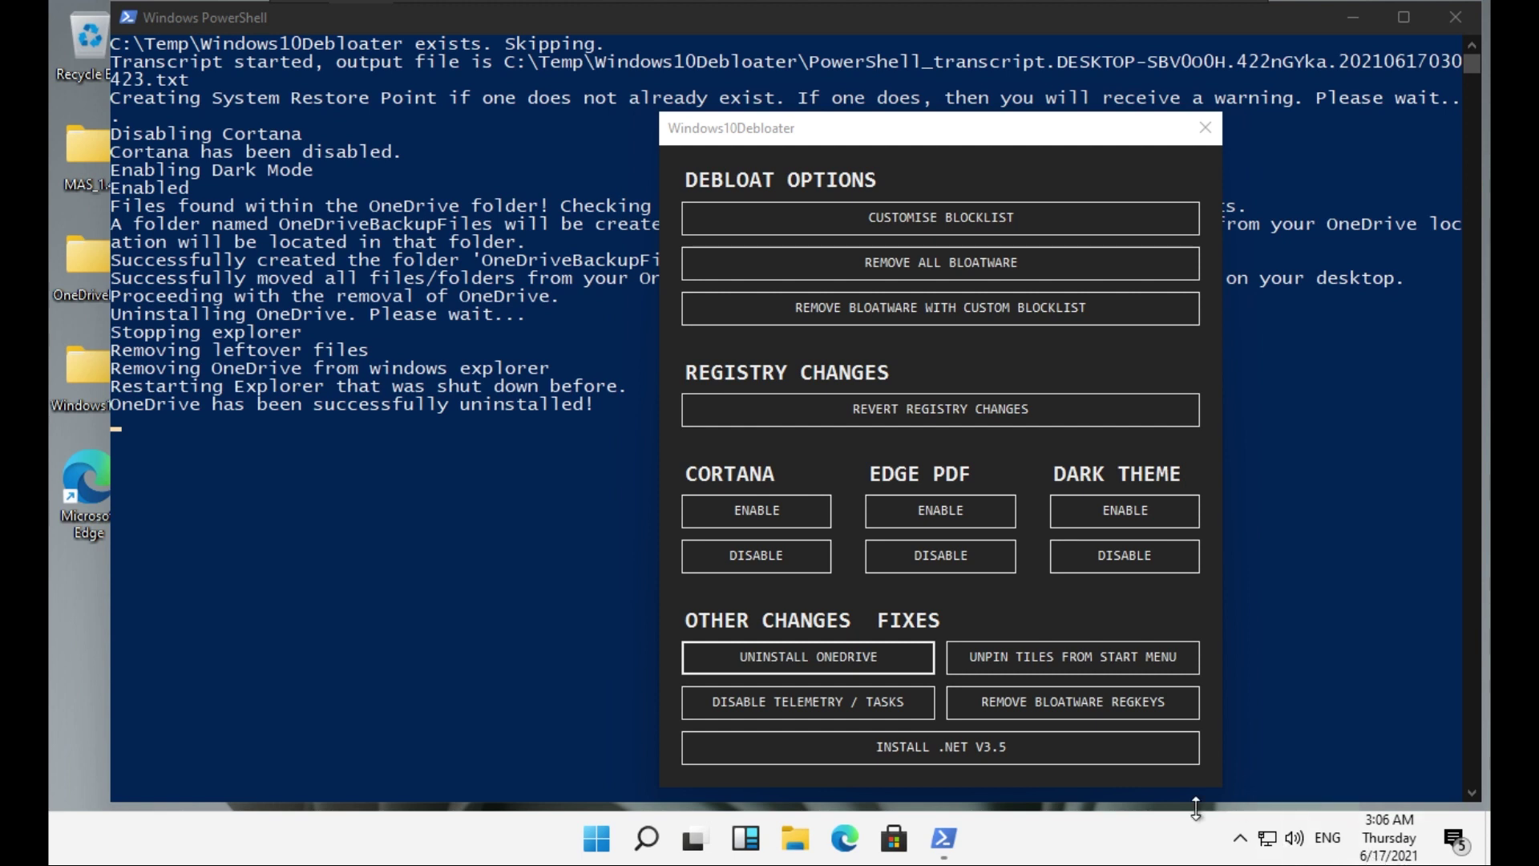
- Search 'one drive' in Windows Search to confirm no OneDrive app remains
{"action": "left_click", "coordinate": [1240, 837]}
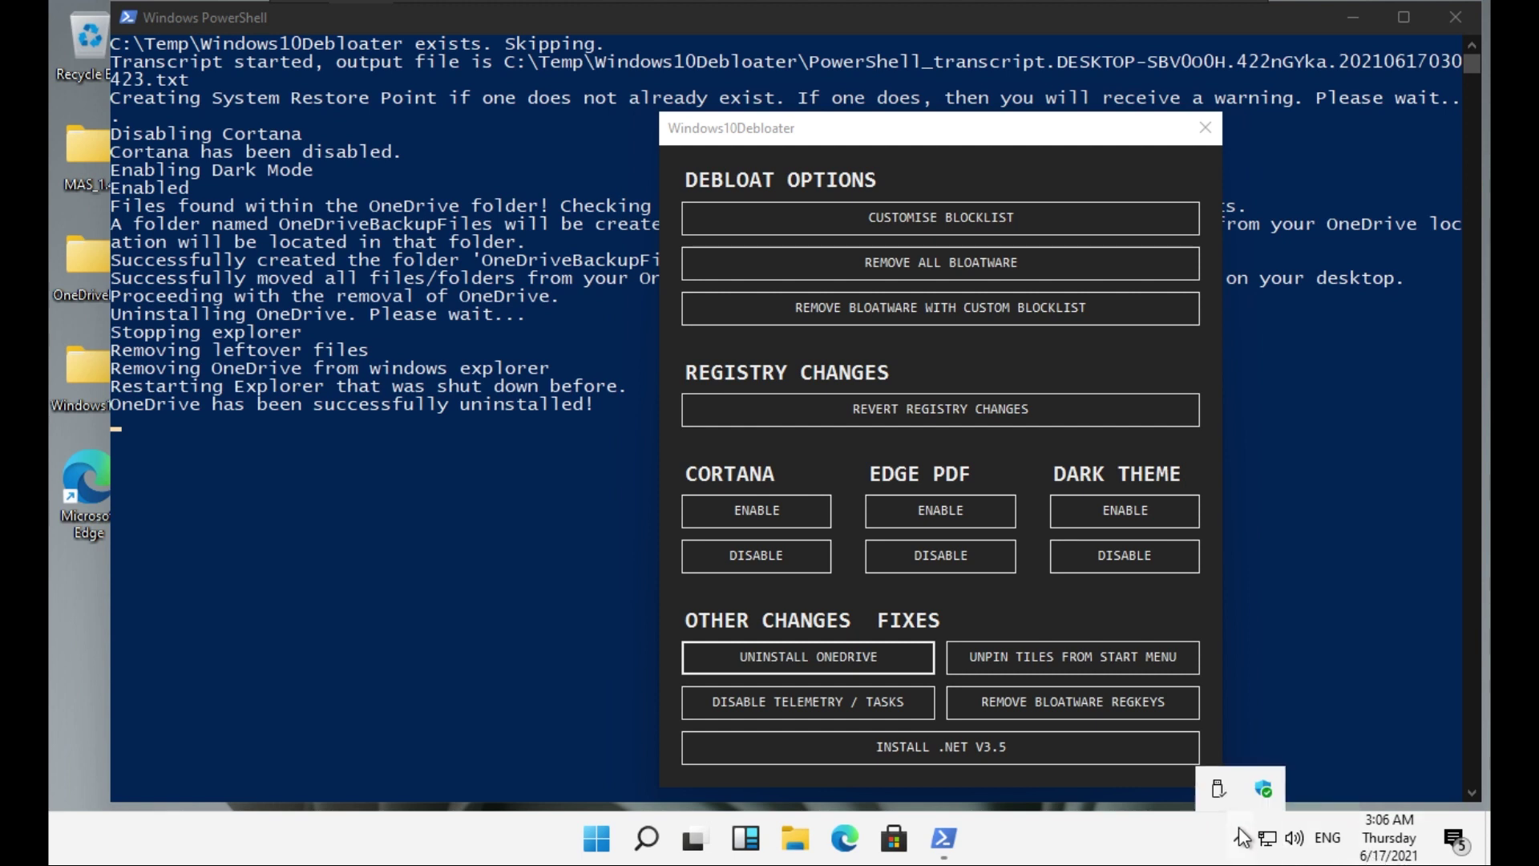
{"action": "left_click", "coordinate": [646, 837]}
{"action": "type", "text": "one drive"}
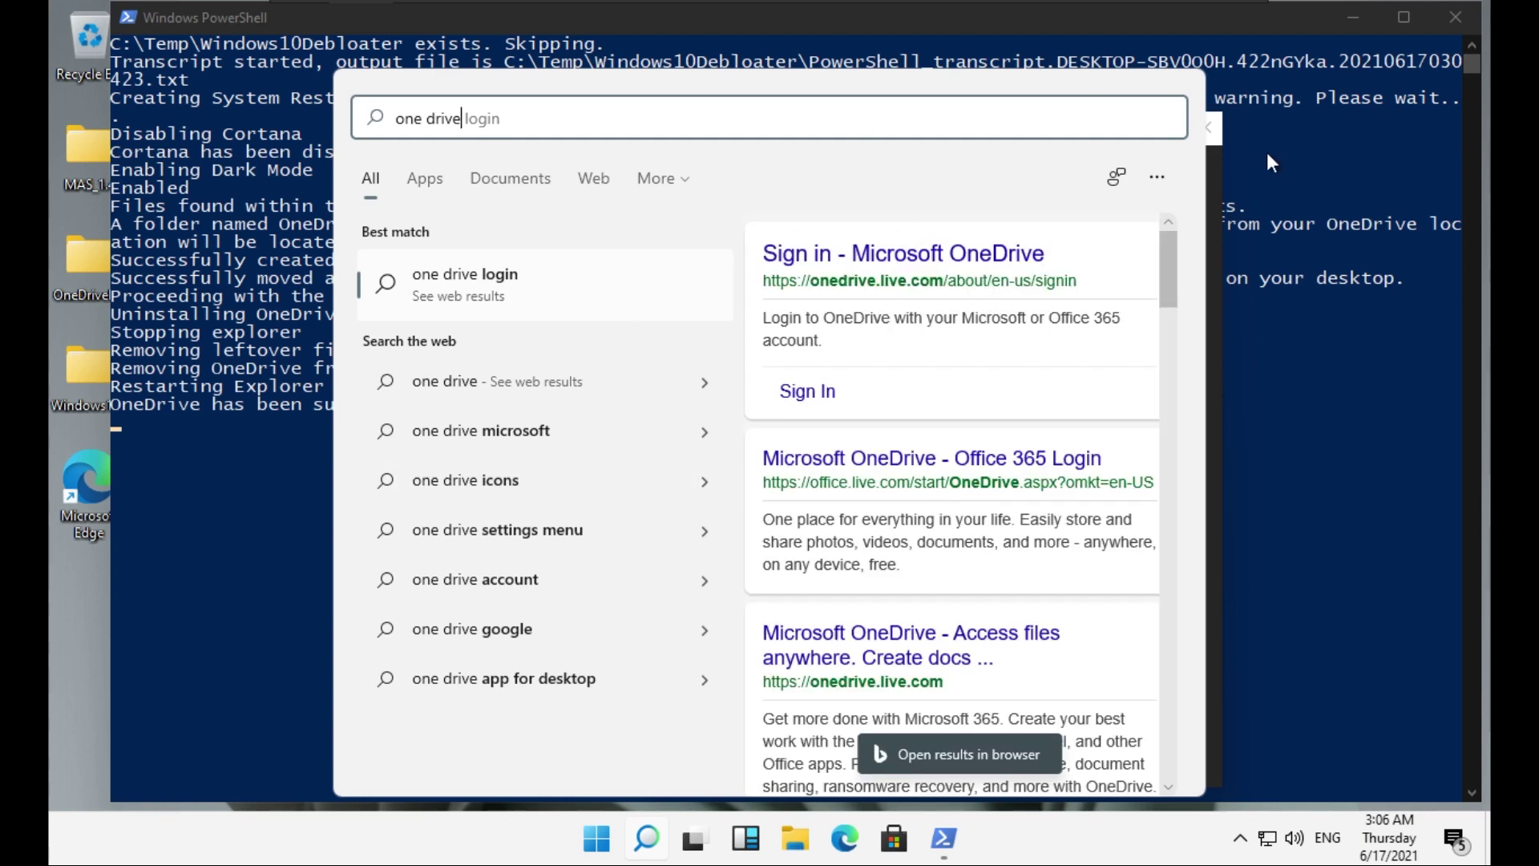
{"action": "left_click", "coordinate": [1280, 449]}
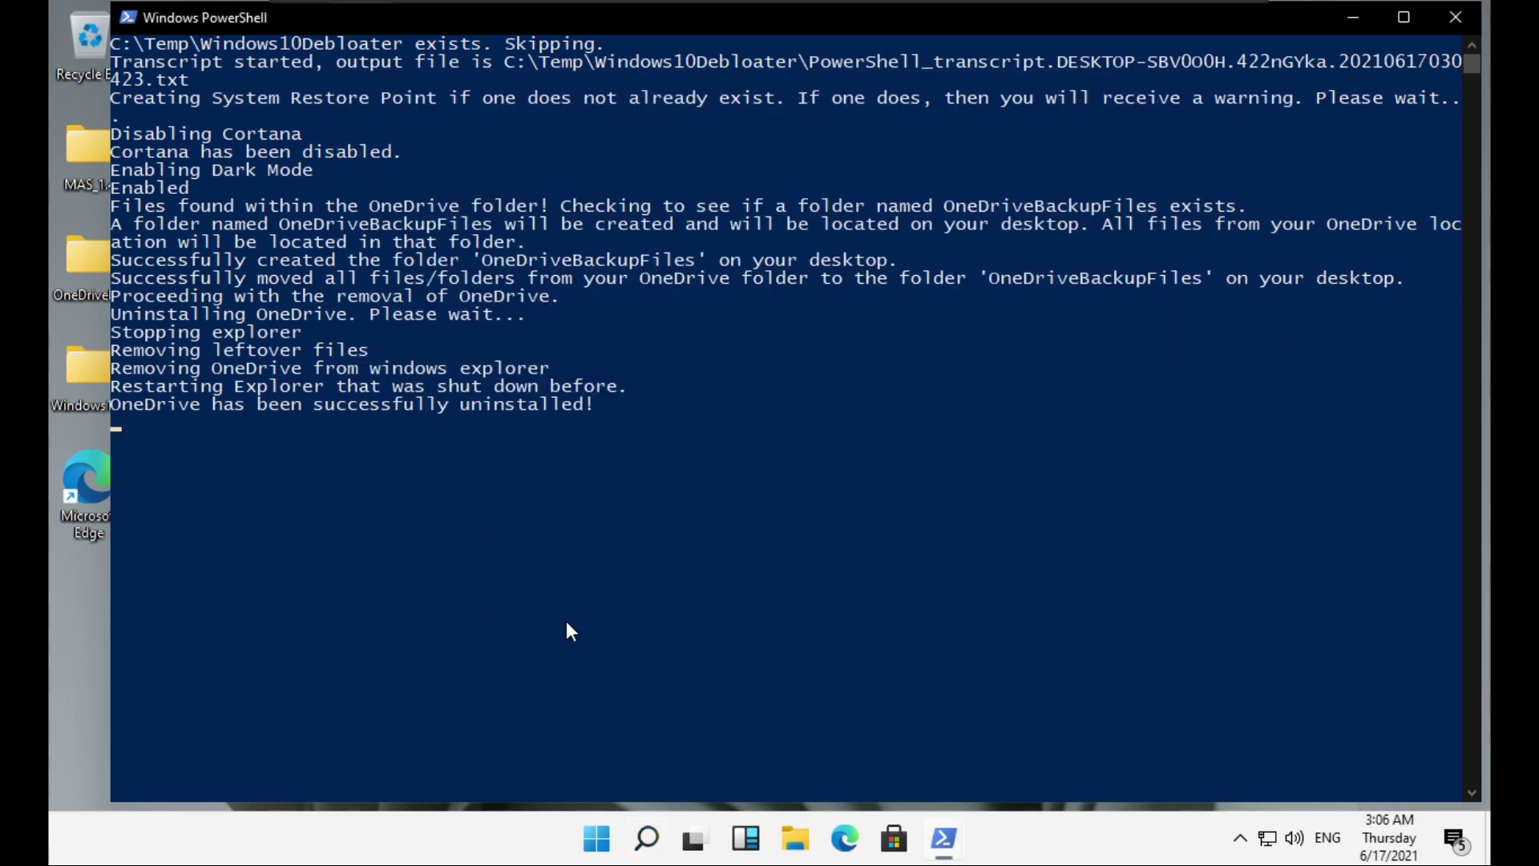
- Unpin all tiles from the Start menu using the debloater
{"action": "mouse_move", "coordinate": [944, 839]}
{"action": "left_click", "coordinate": [874, 733]}
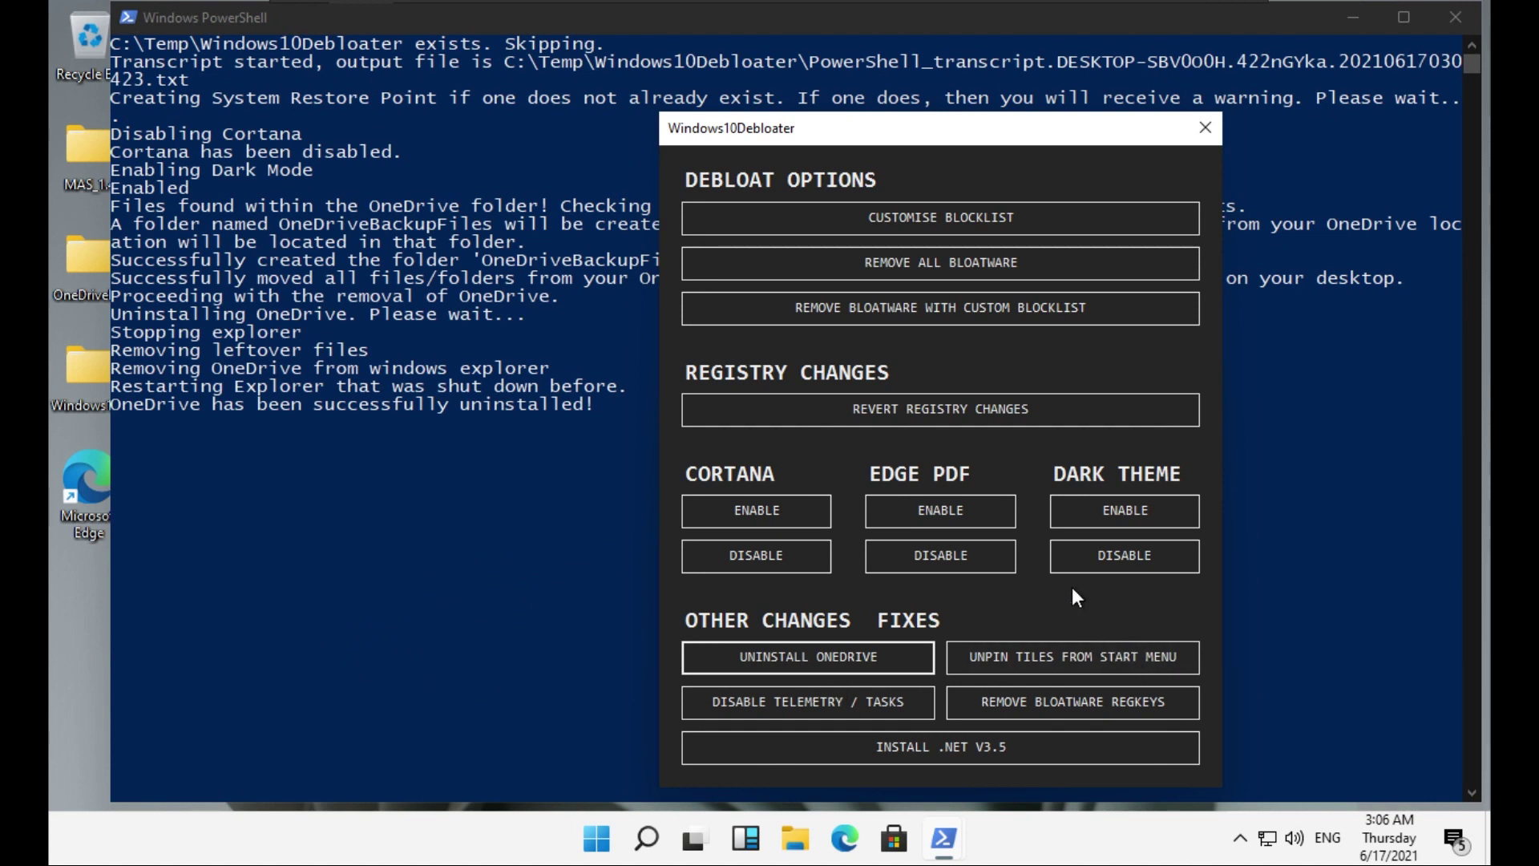
{"action": "left_click", "coordinate": [1055, 651]}
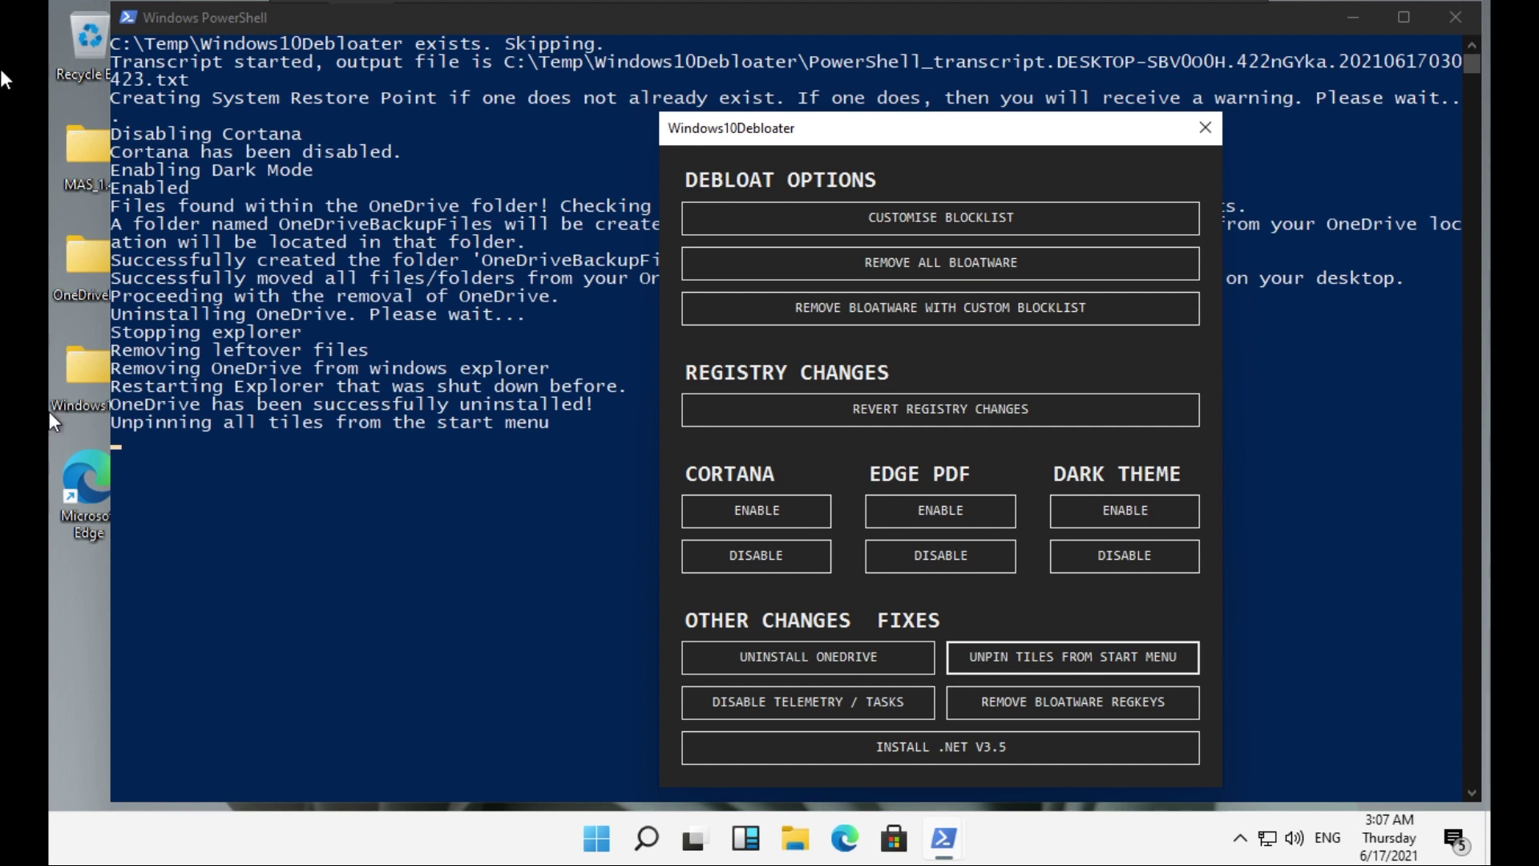
- Check the Start menu's remaining pinned apps, then disable telemetry and scheduled tasks
{"action": "left_click", "coordinate": [578, 850]}
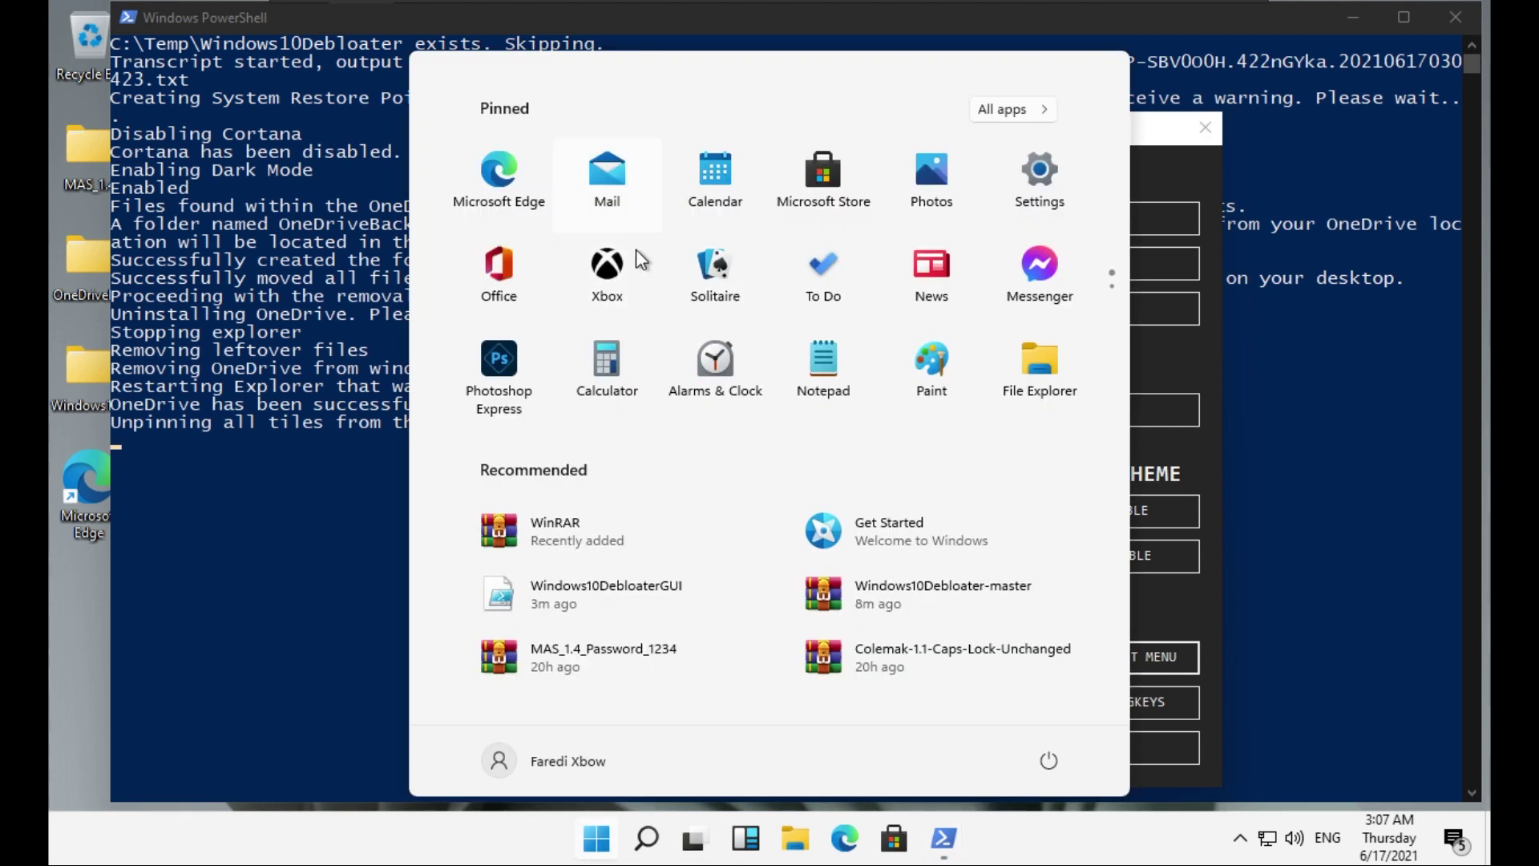
{"action": "scroll", "coordinate": [681, 305], "scroll_direction": "down", "scroll_amount": 1}
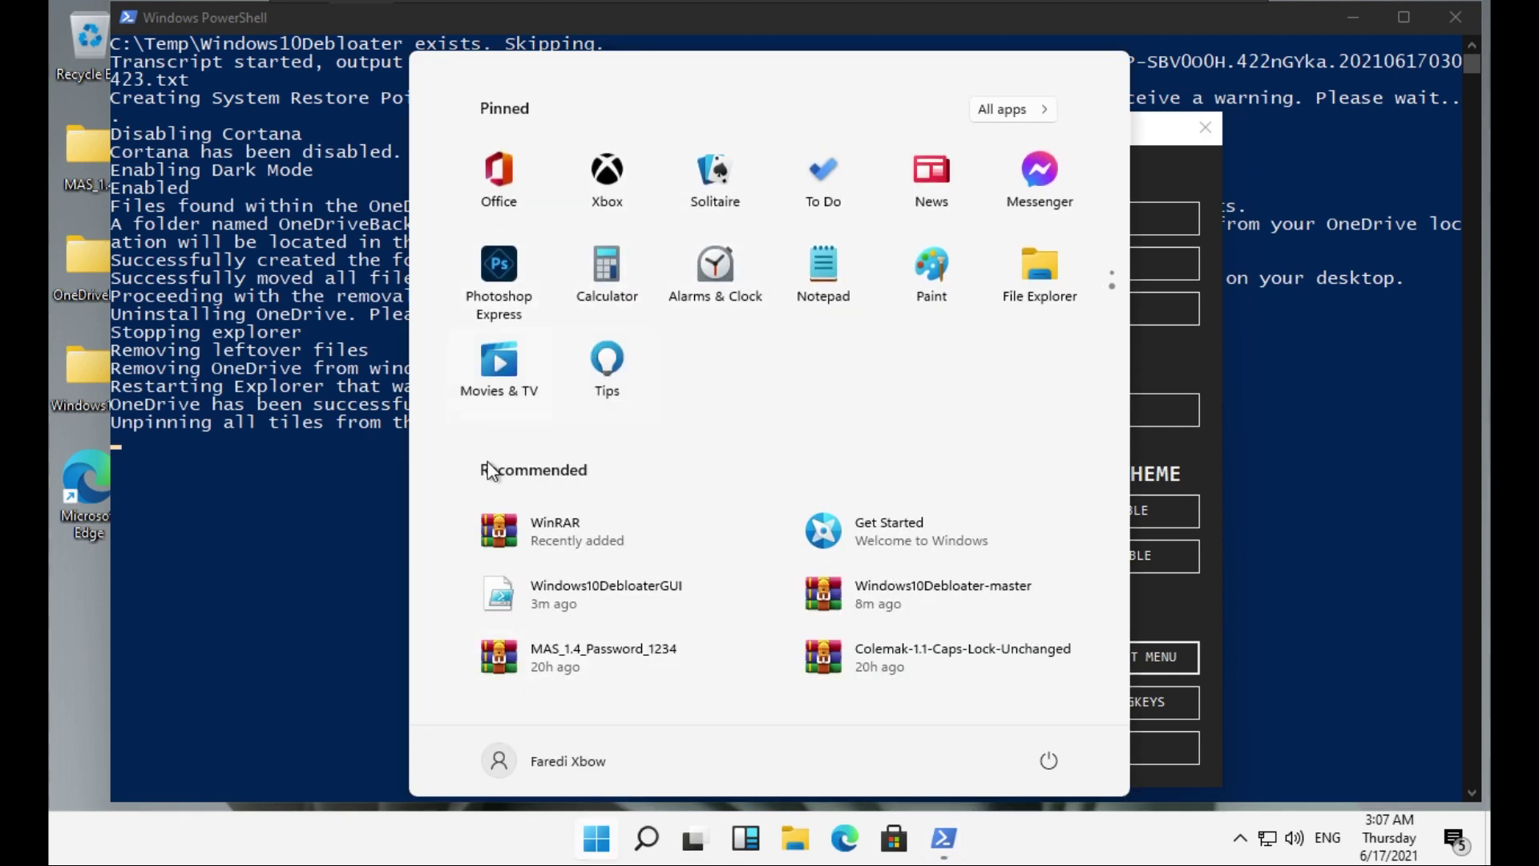
{"action": "left_click", "coordinate": [597, 846]}
{"action": "left_click", "coordinate": [597, 846]}
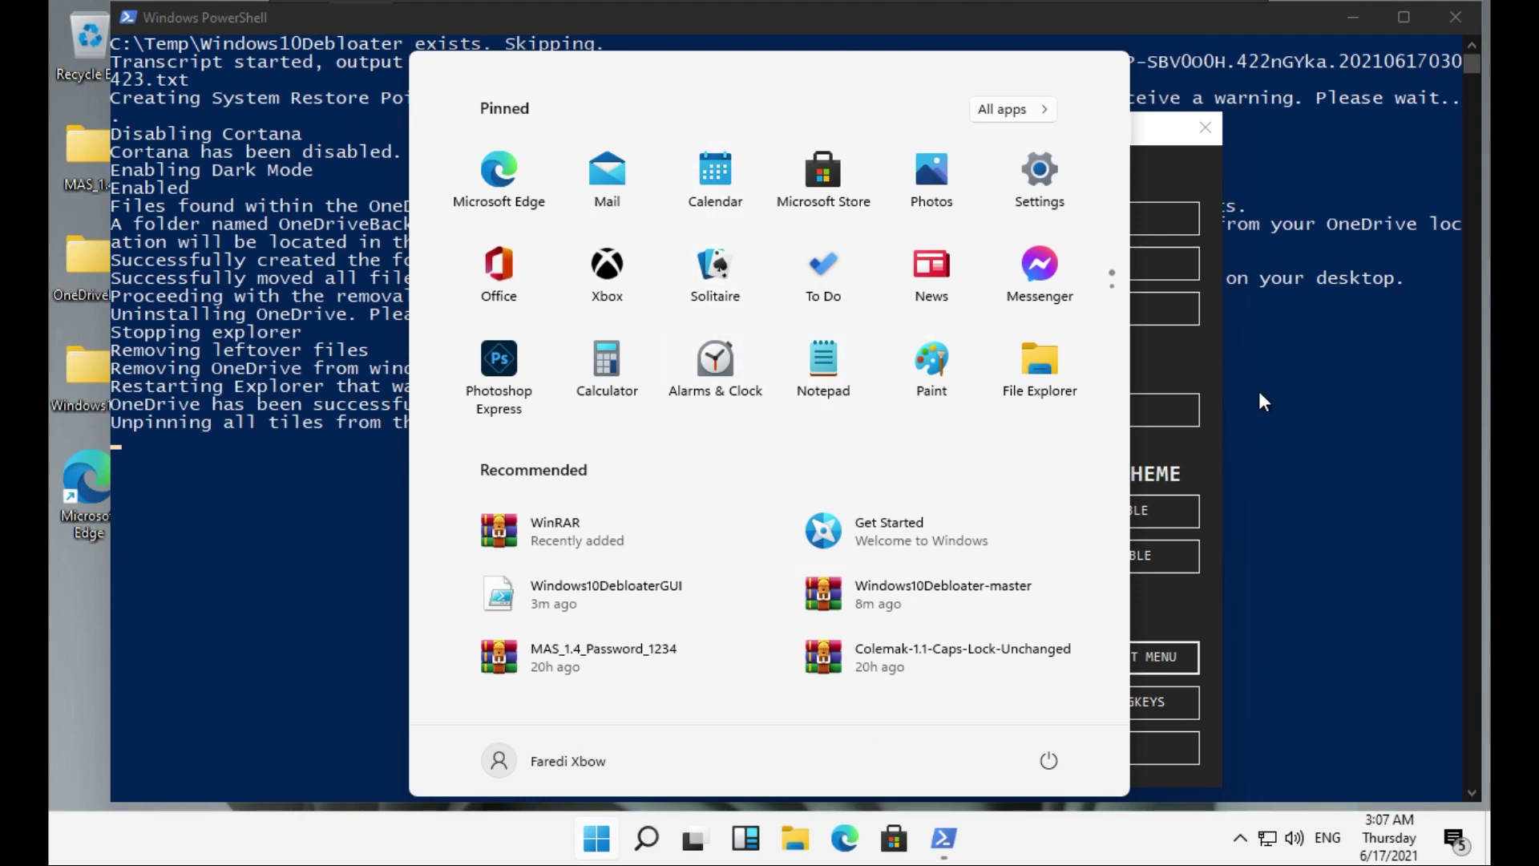
{"action": "left_click", "coordinate": [1214, 368]}
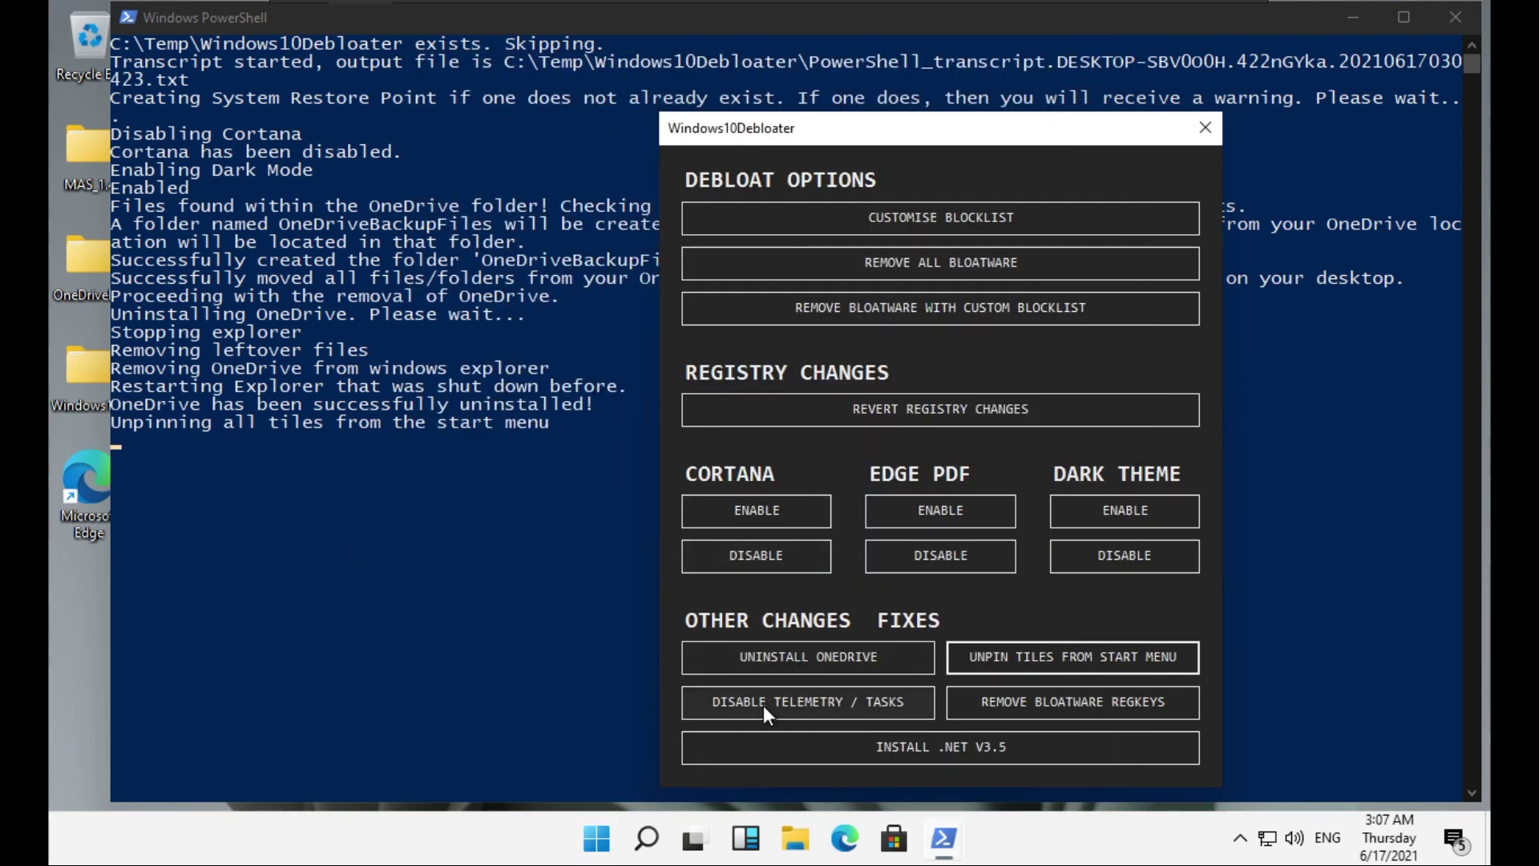
{"action": "left_click", "coordinate": [851, 700]}
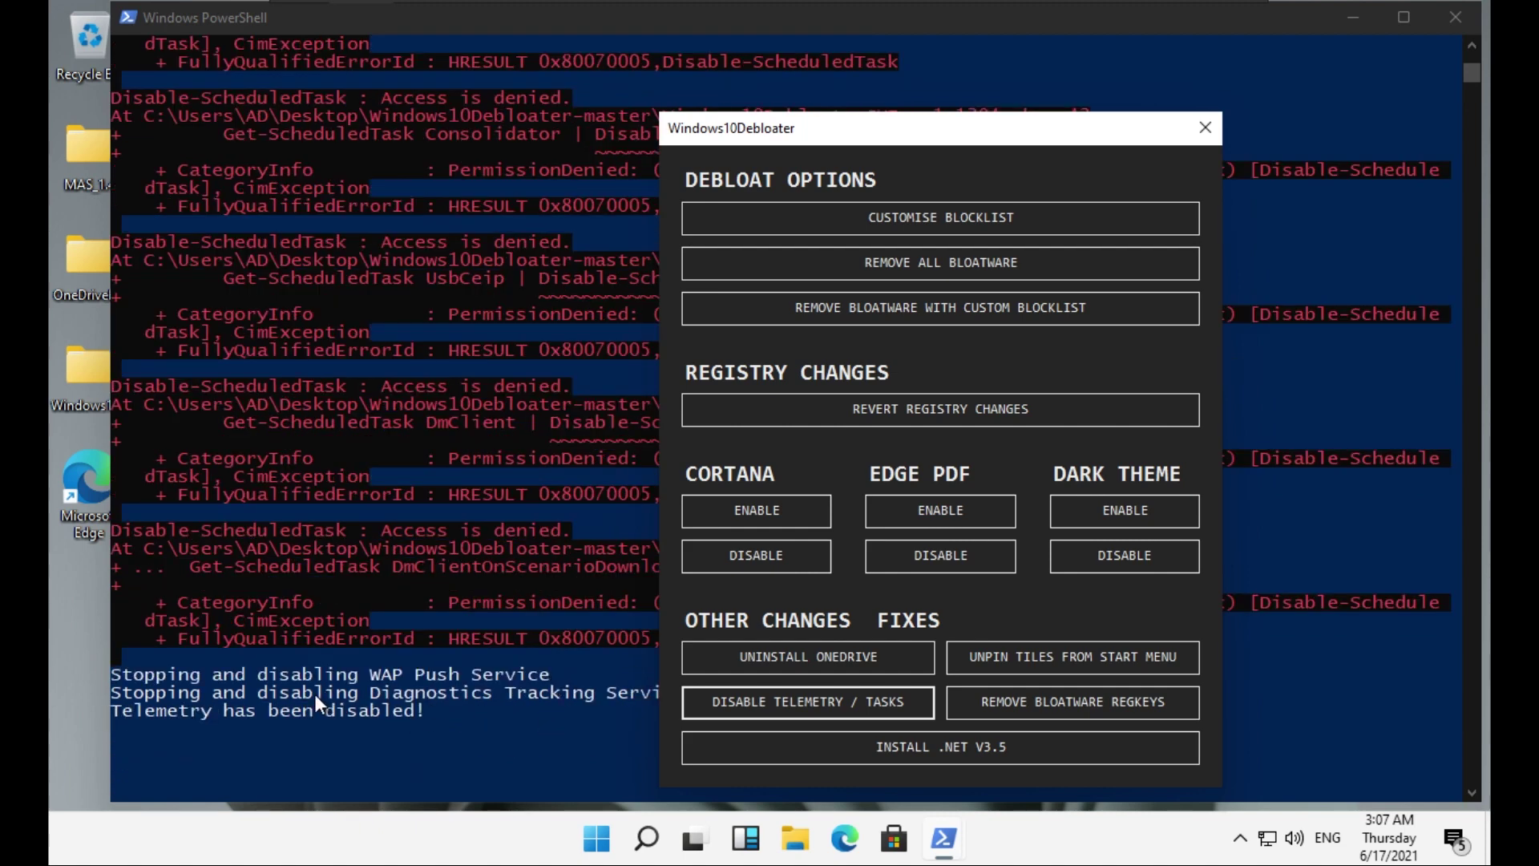
- Review the telemetry output and remove the leftover bloatware registry keys
{"action": "scroll", "coordinate": [333, 633], "scroll_direction": "up", "scroll_amount": 8}
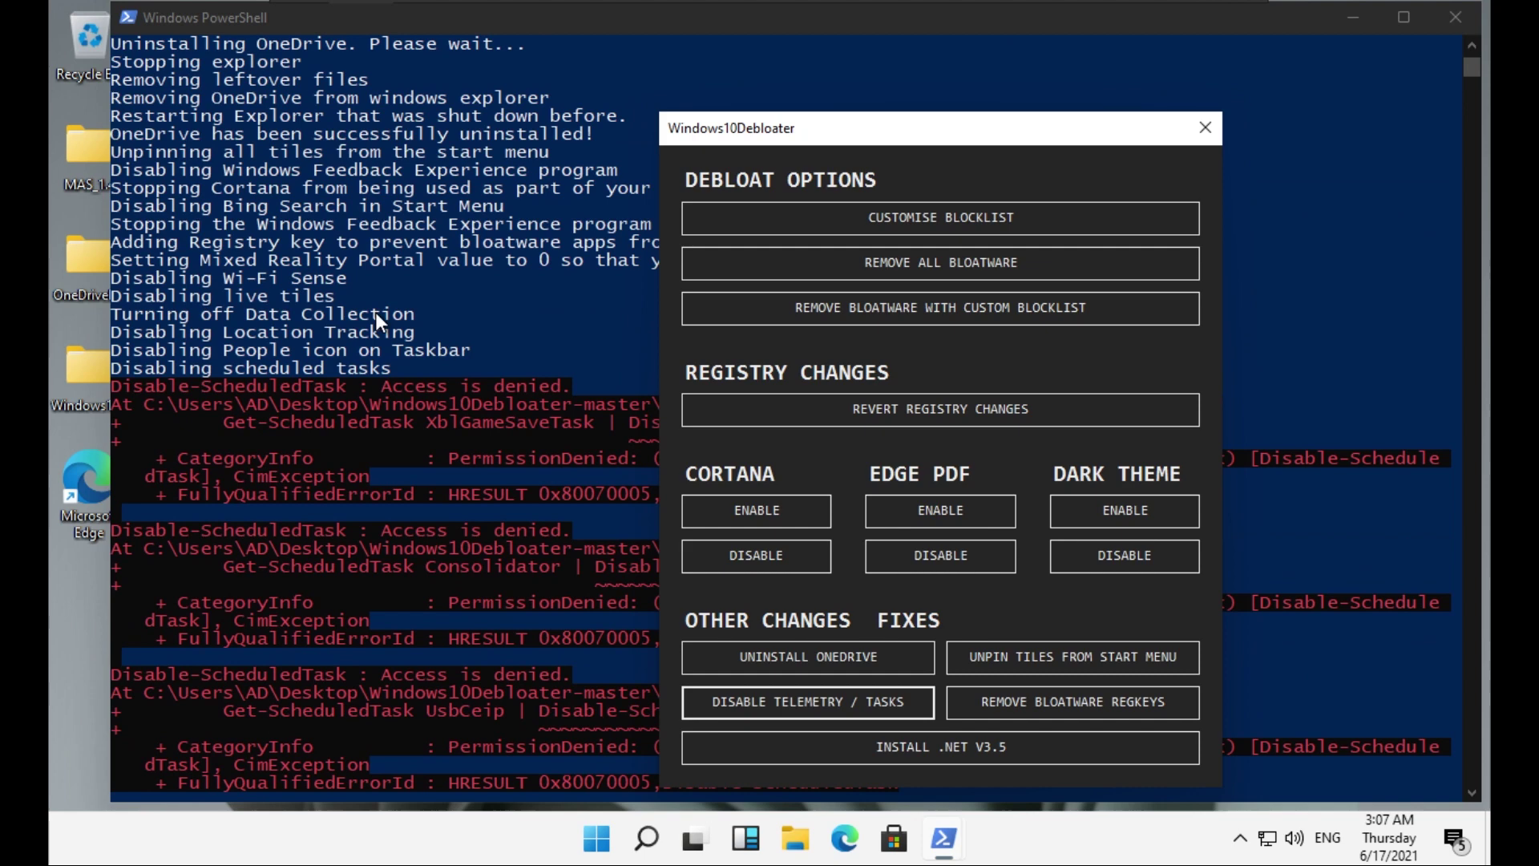
{"action": "left_click", "coordinate": [1017, 699]}
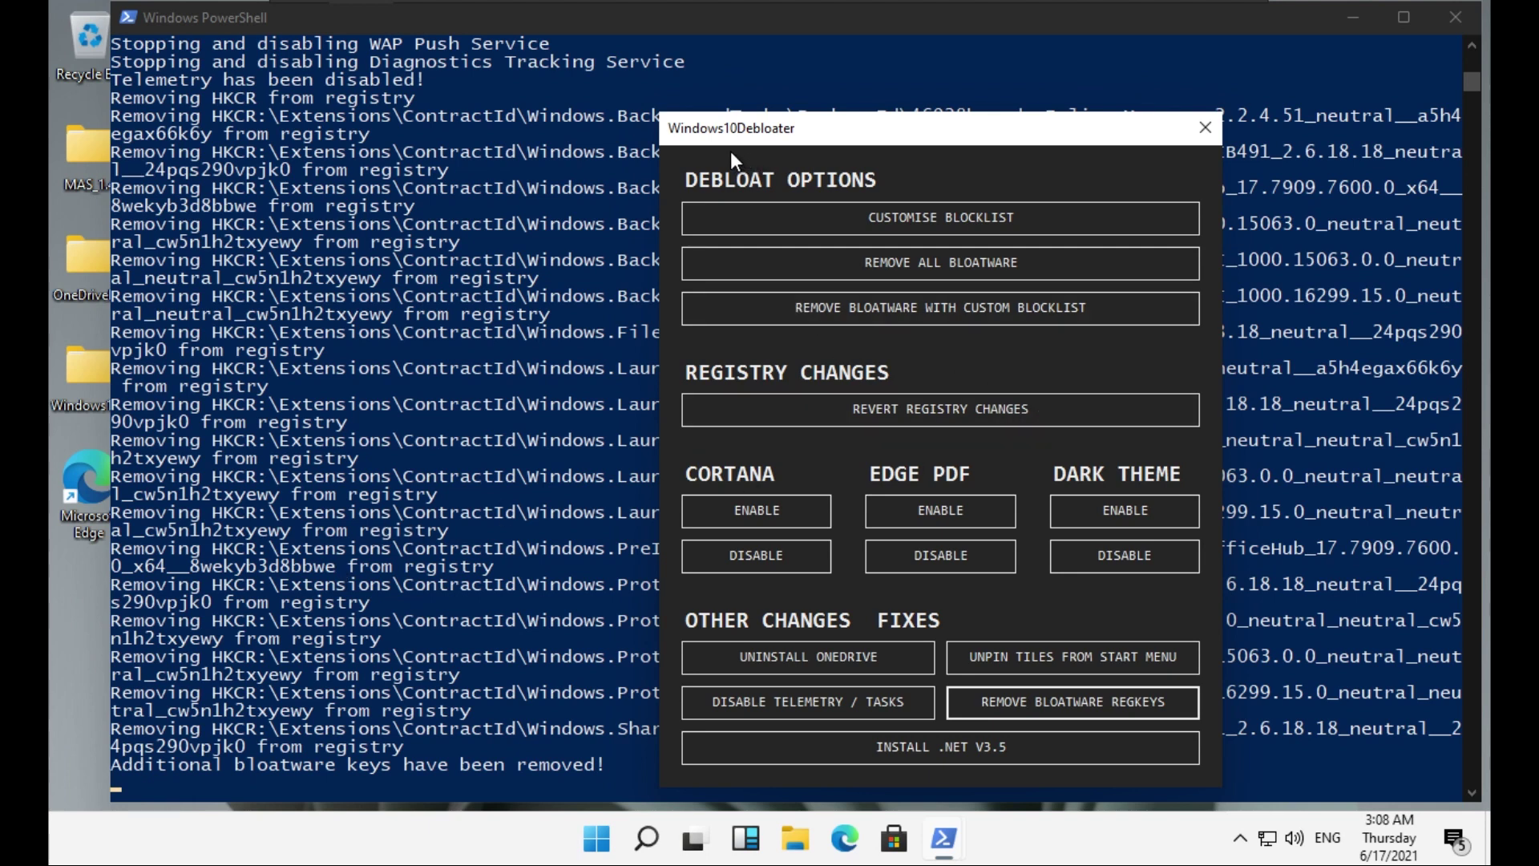
- Close the debloater and its PowerShell console, then restart the PC from Start's power options
{"action": "left_click", "coordinate": [1202, 127]}
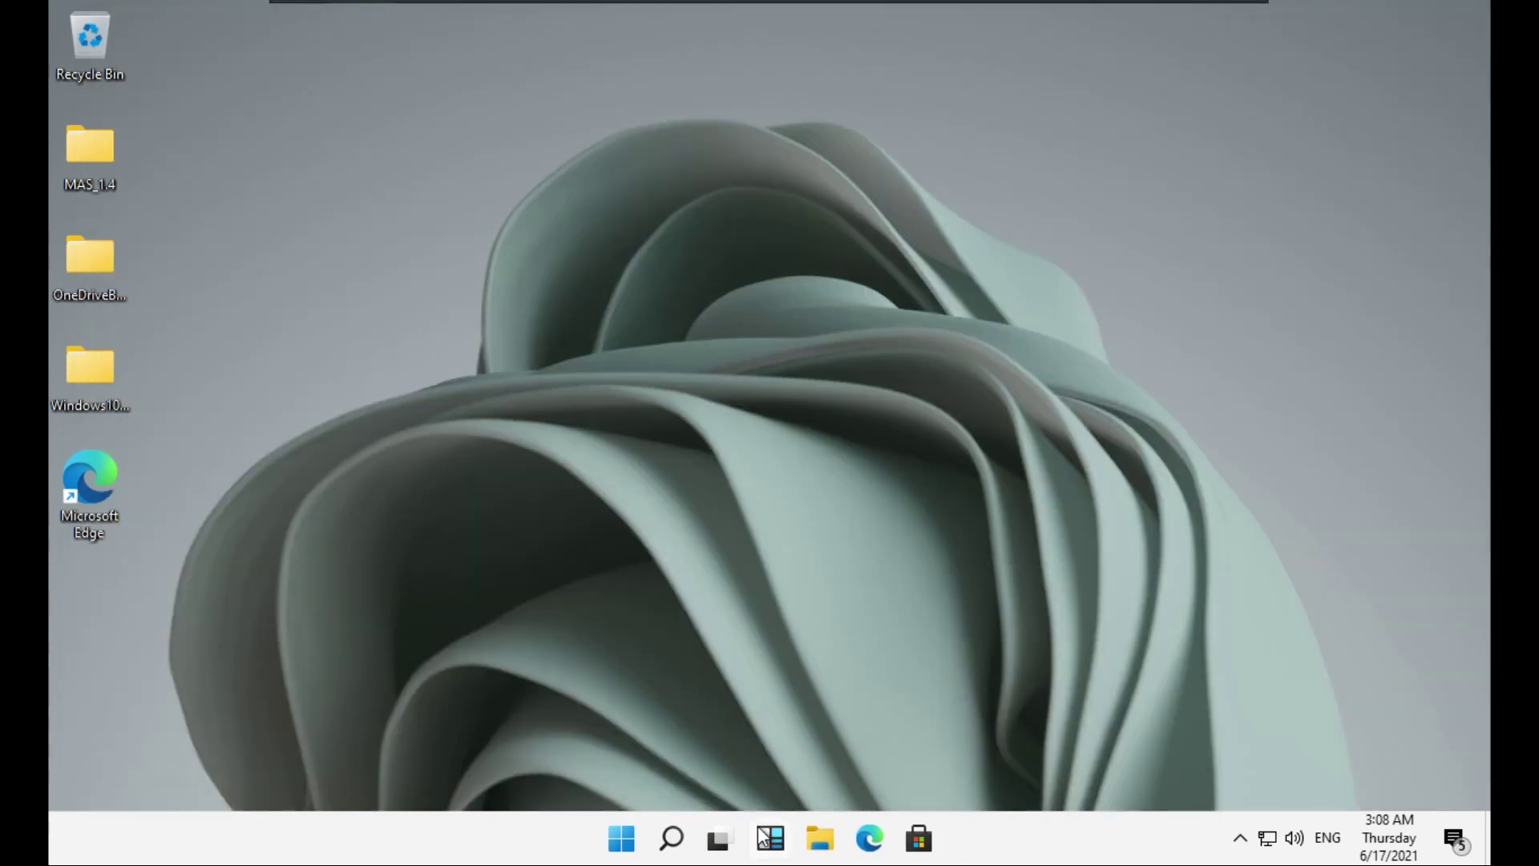
{"action": "left_click", "coordinate": [623, 837]}
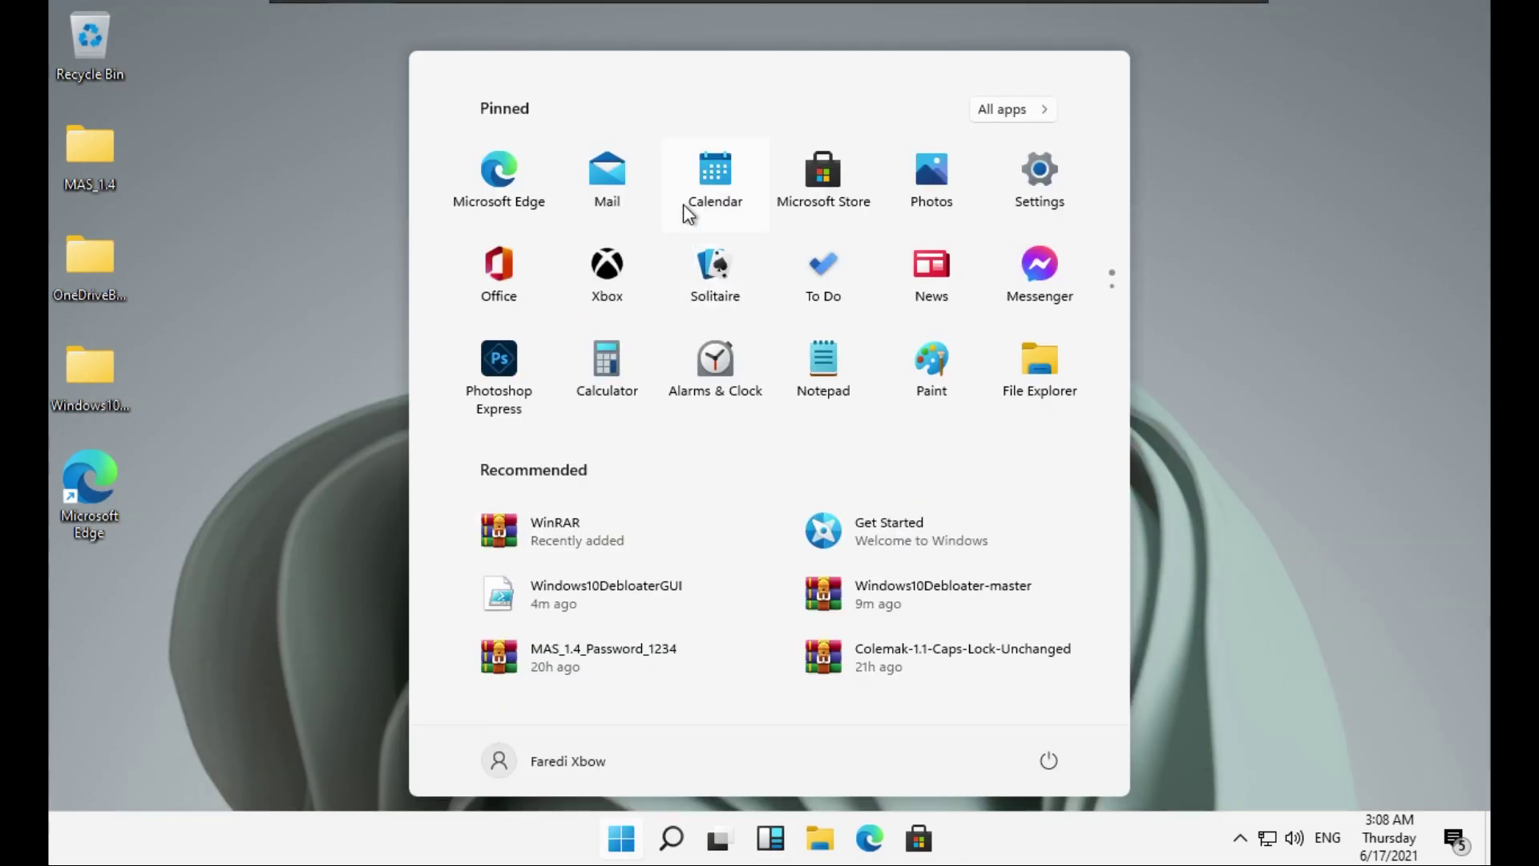
{"action": "type", "text": "c"}
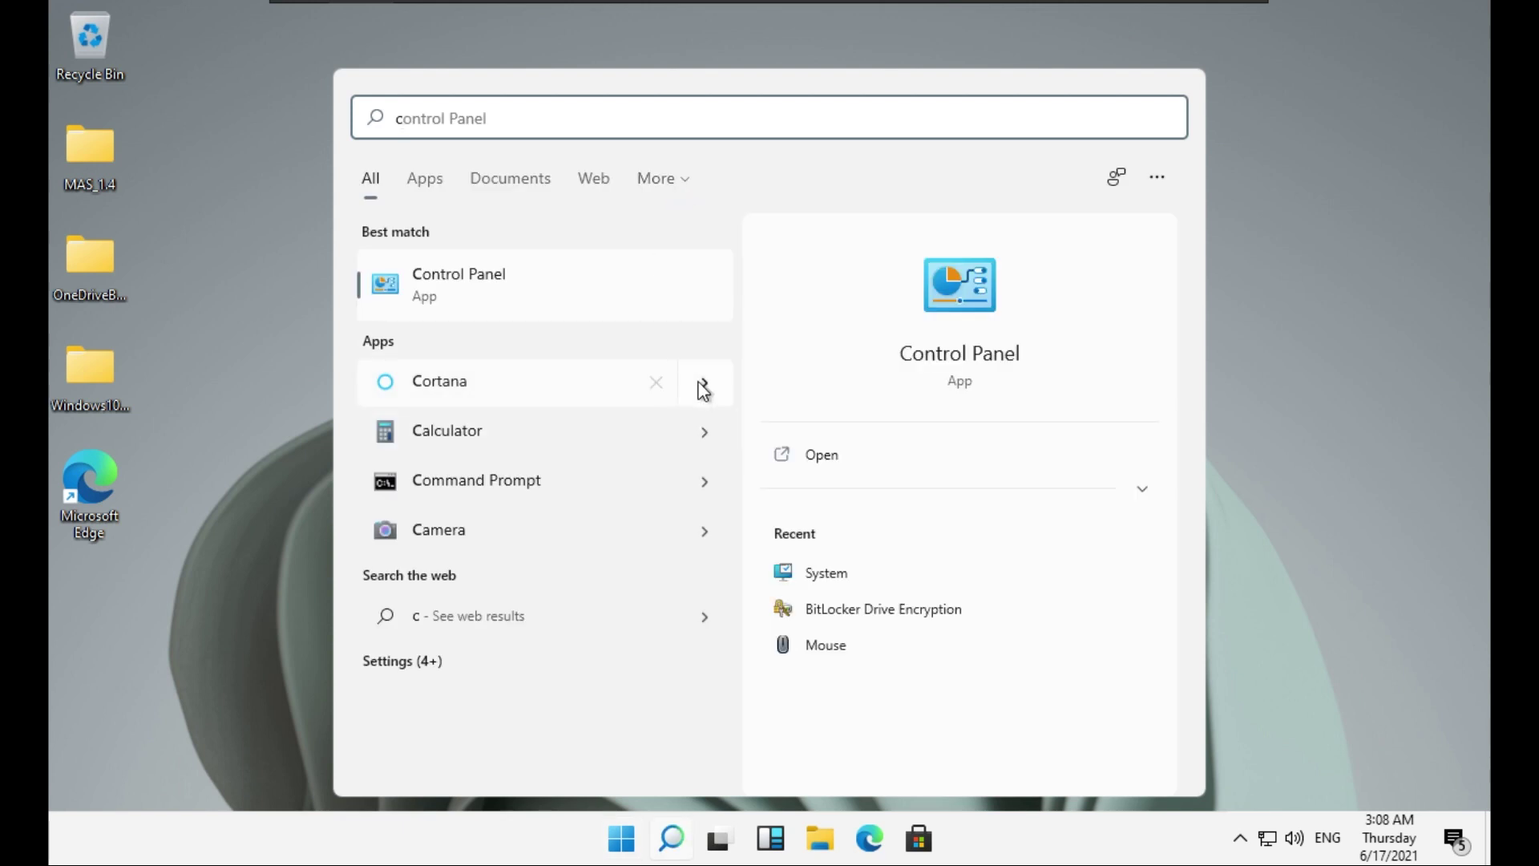
{"action": "left_click", "coordinate": [646, 385]}
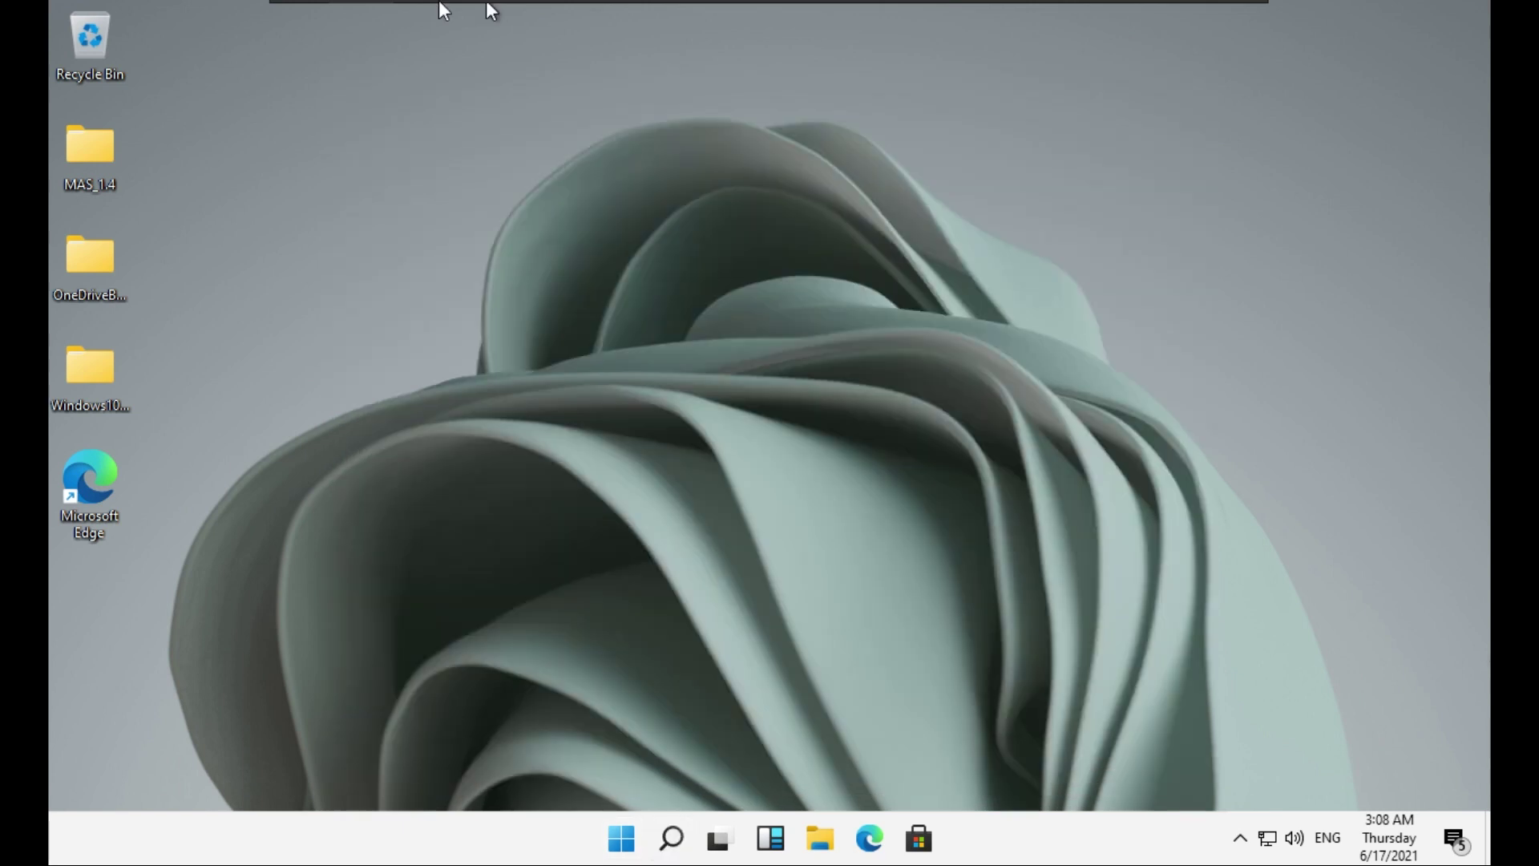
{"action": "left_click", "coordinate": [621, 838]}
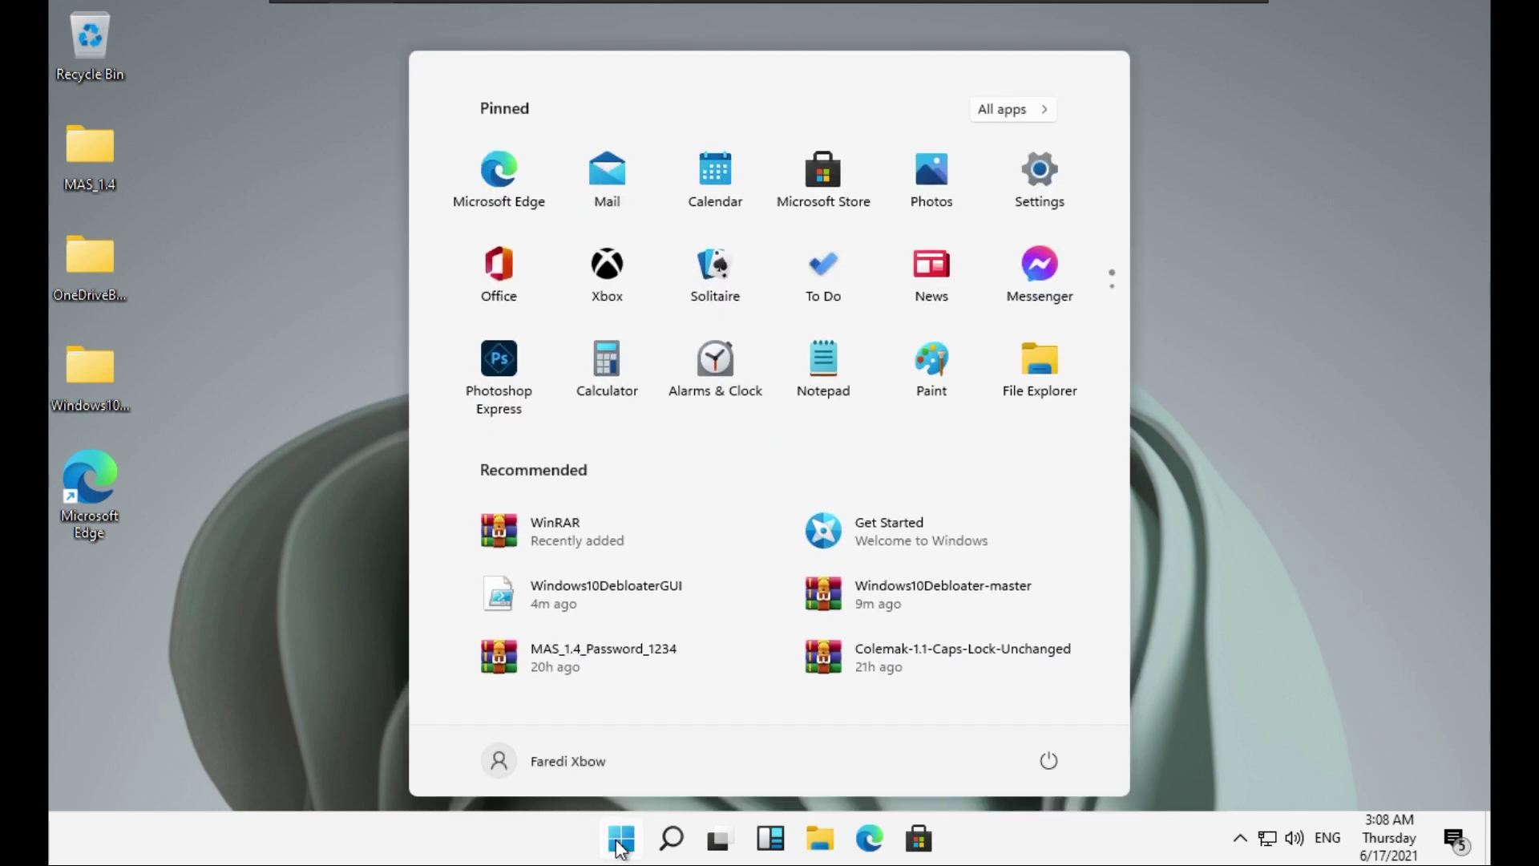
{"action": "left_click", "coordinate": [1049, 764]}
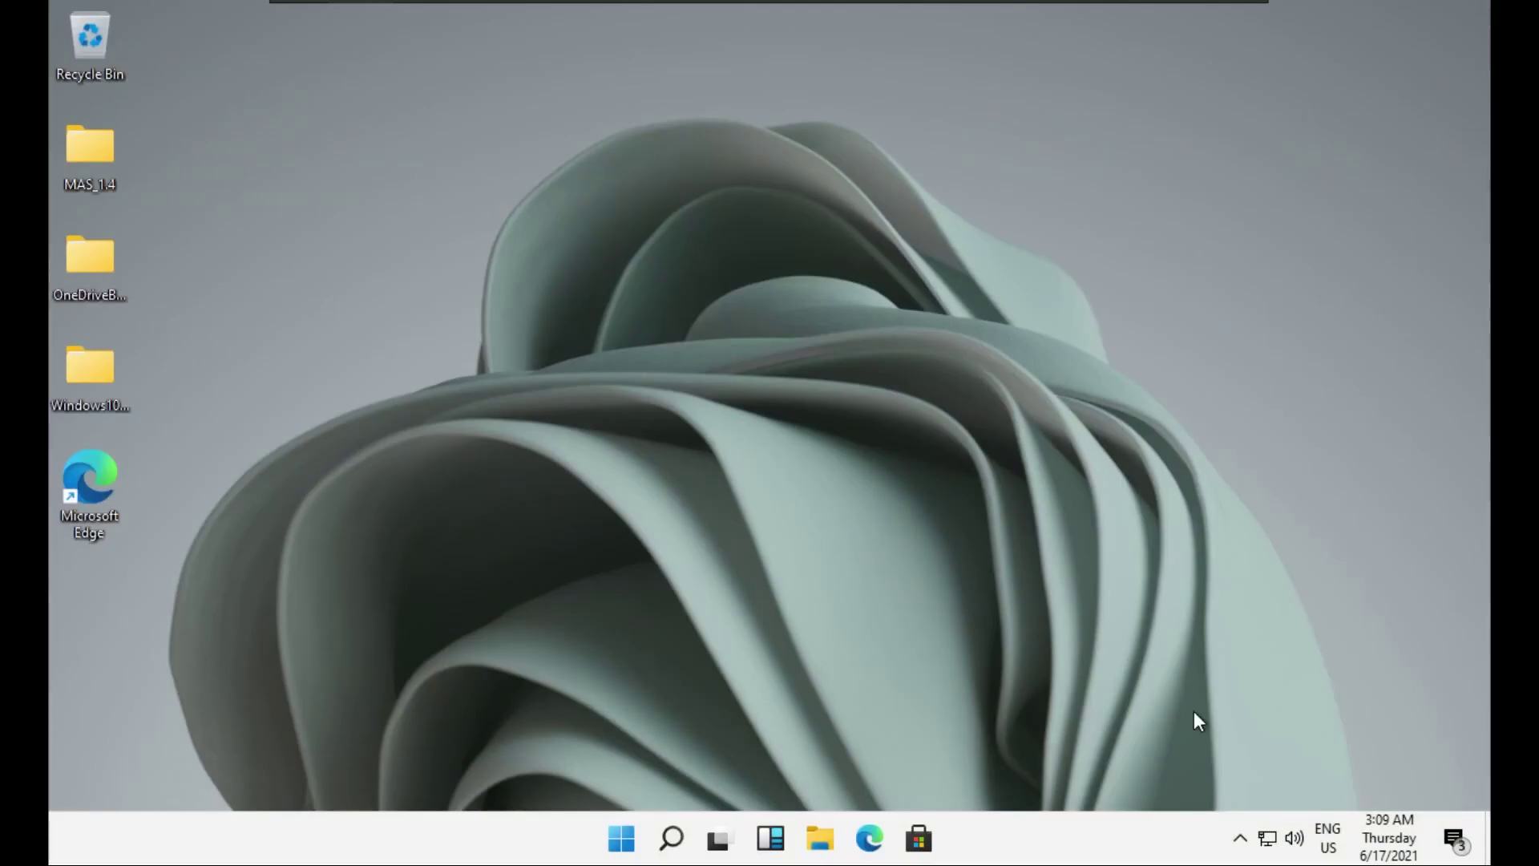
- After rebooting, search 'c' and open Cortana to confirm it only shows a sign-in page
{"action": "left_click", "coordinate": [620, 839]}
{"action": "type", "text": "c"}
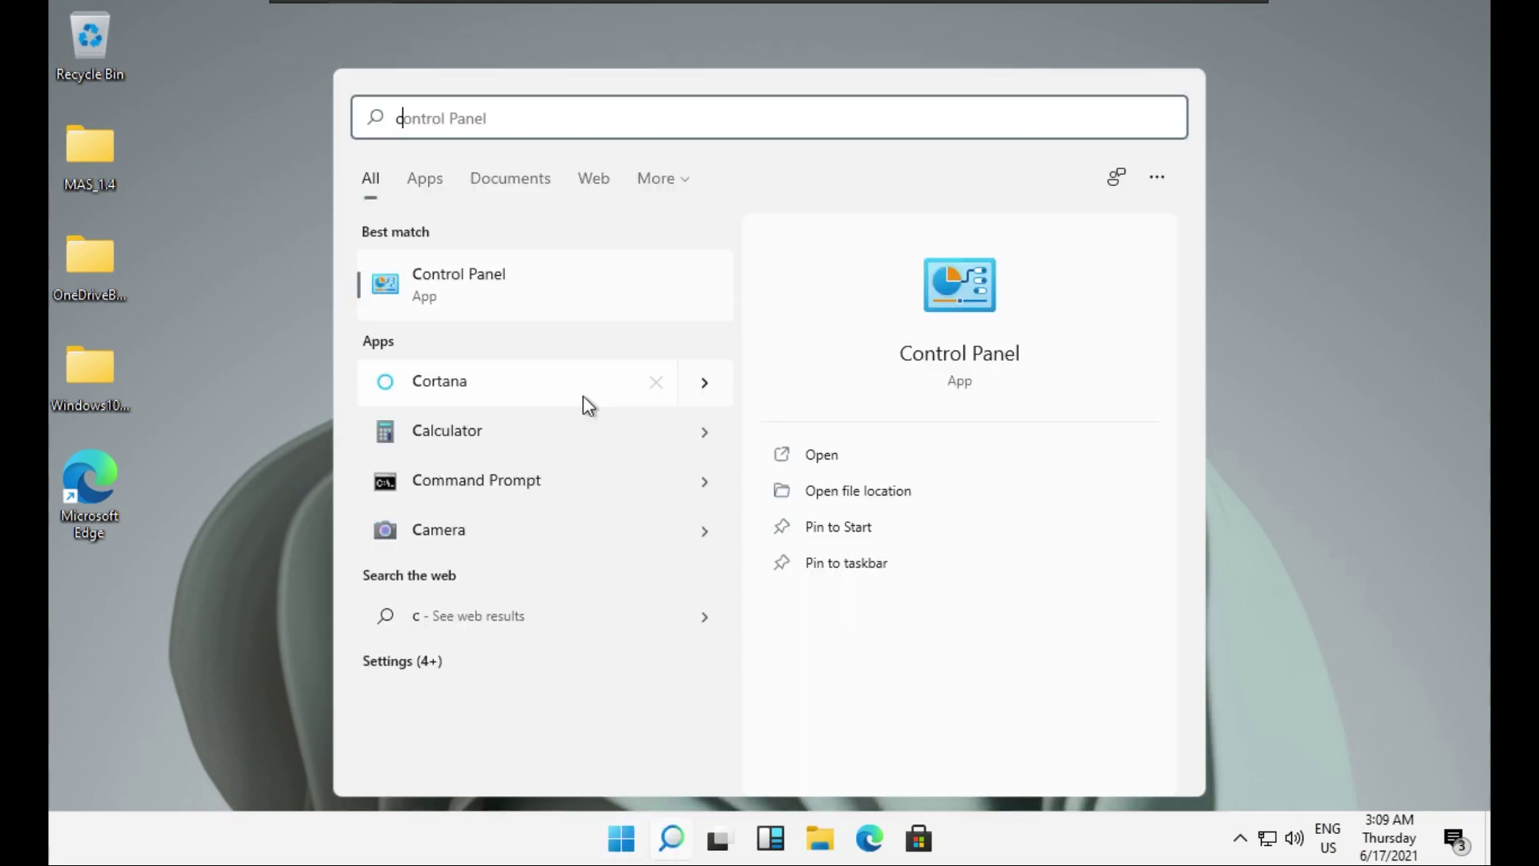
{"action": "left_click", "coordinate": [584, 396]}
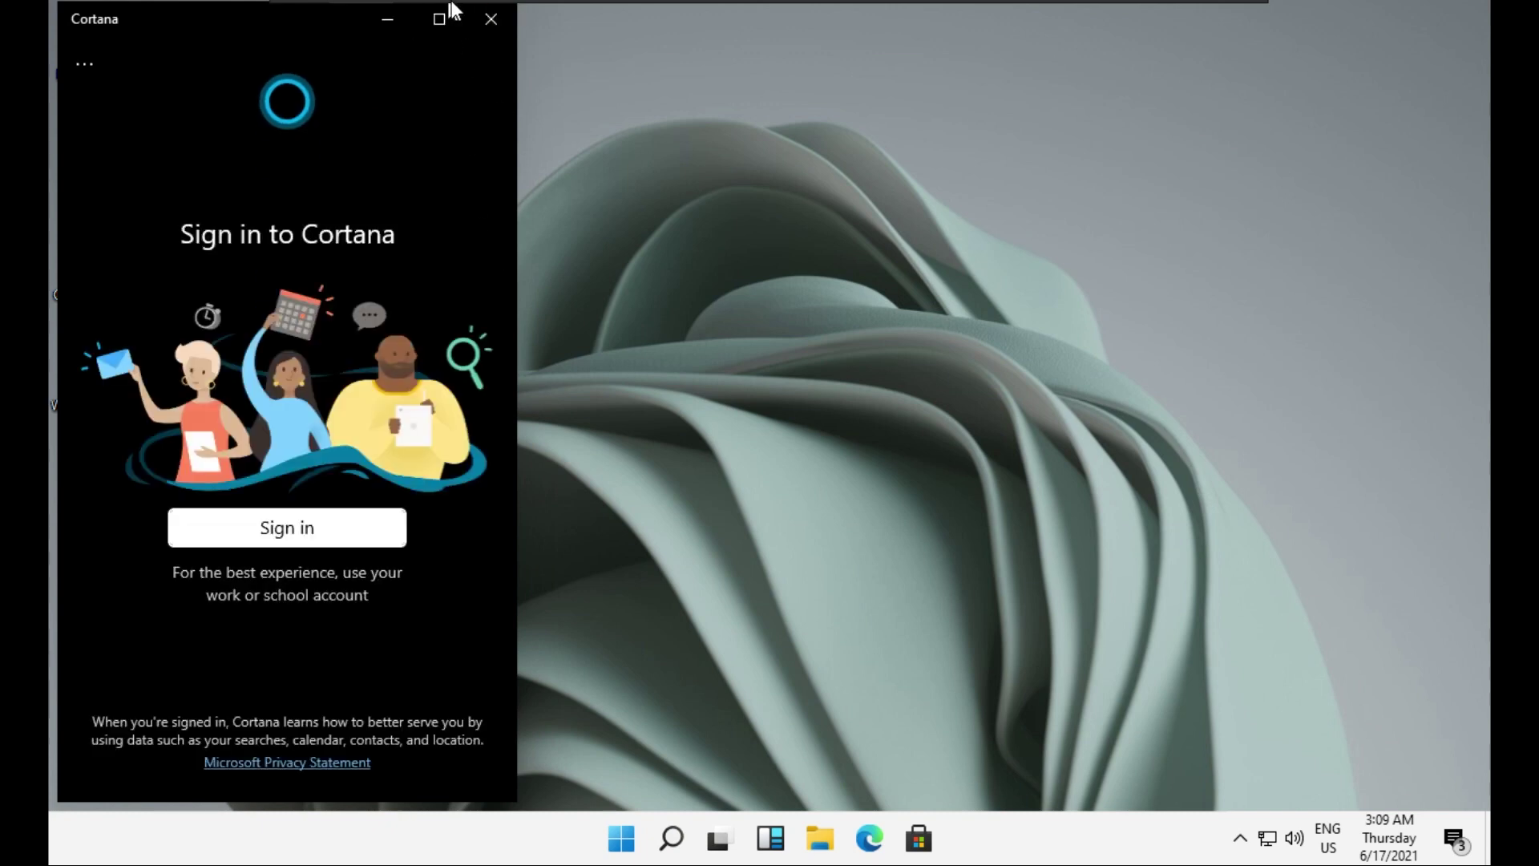
{"action": "left_click", "coordinate": [488, 19]}
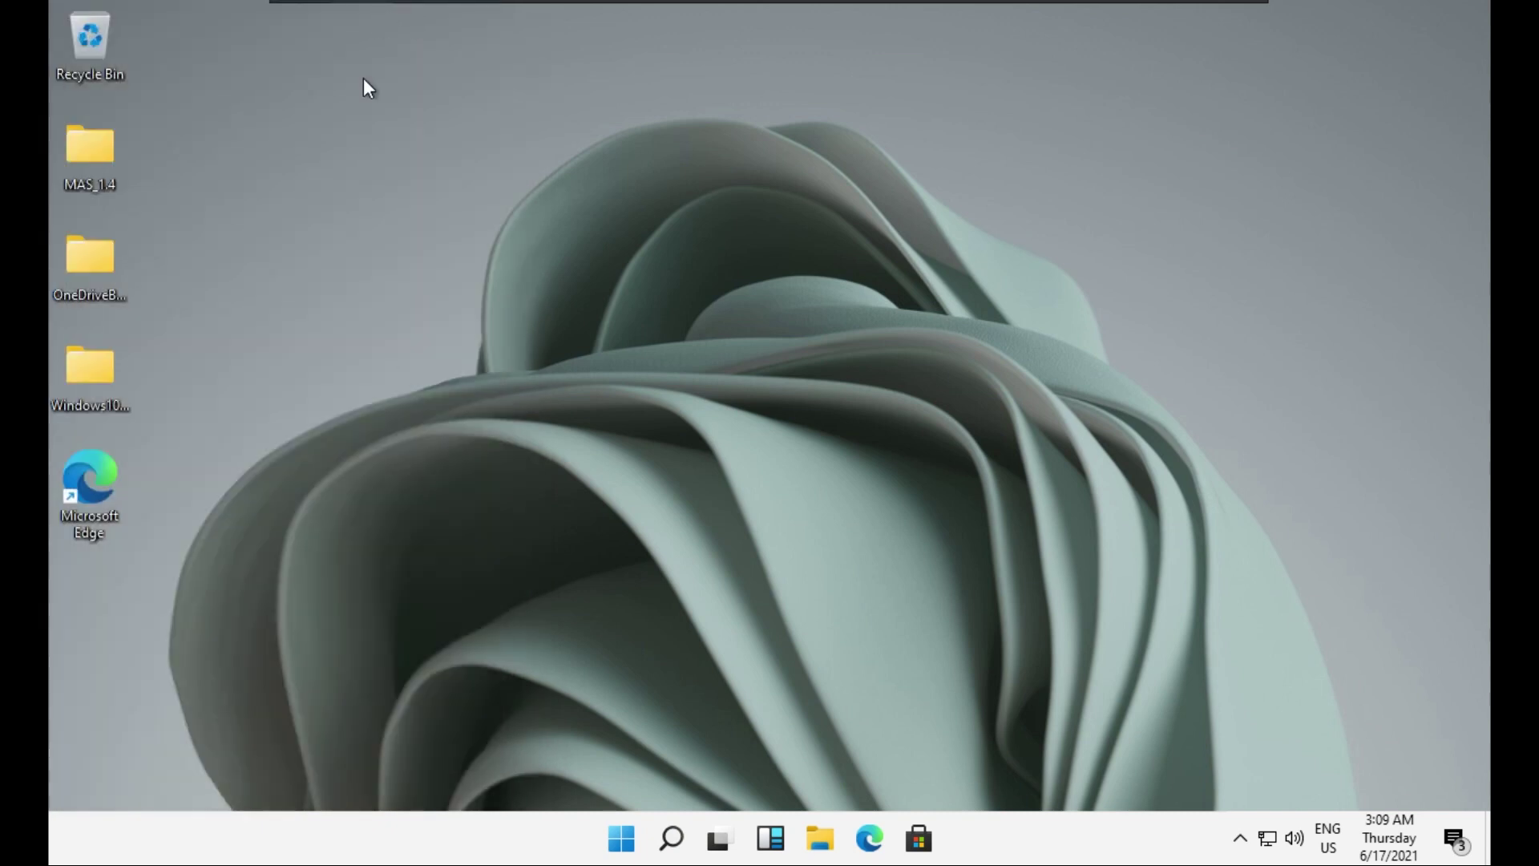
- Launch Paint from the Start menu's pinned apps
{"action": "left_click", "coordinate": [624, 838]}
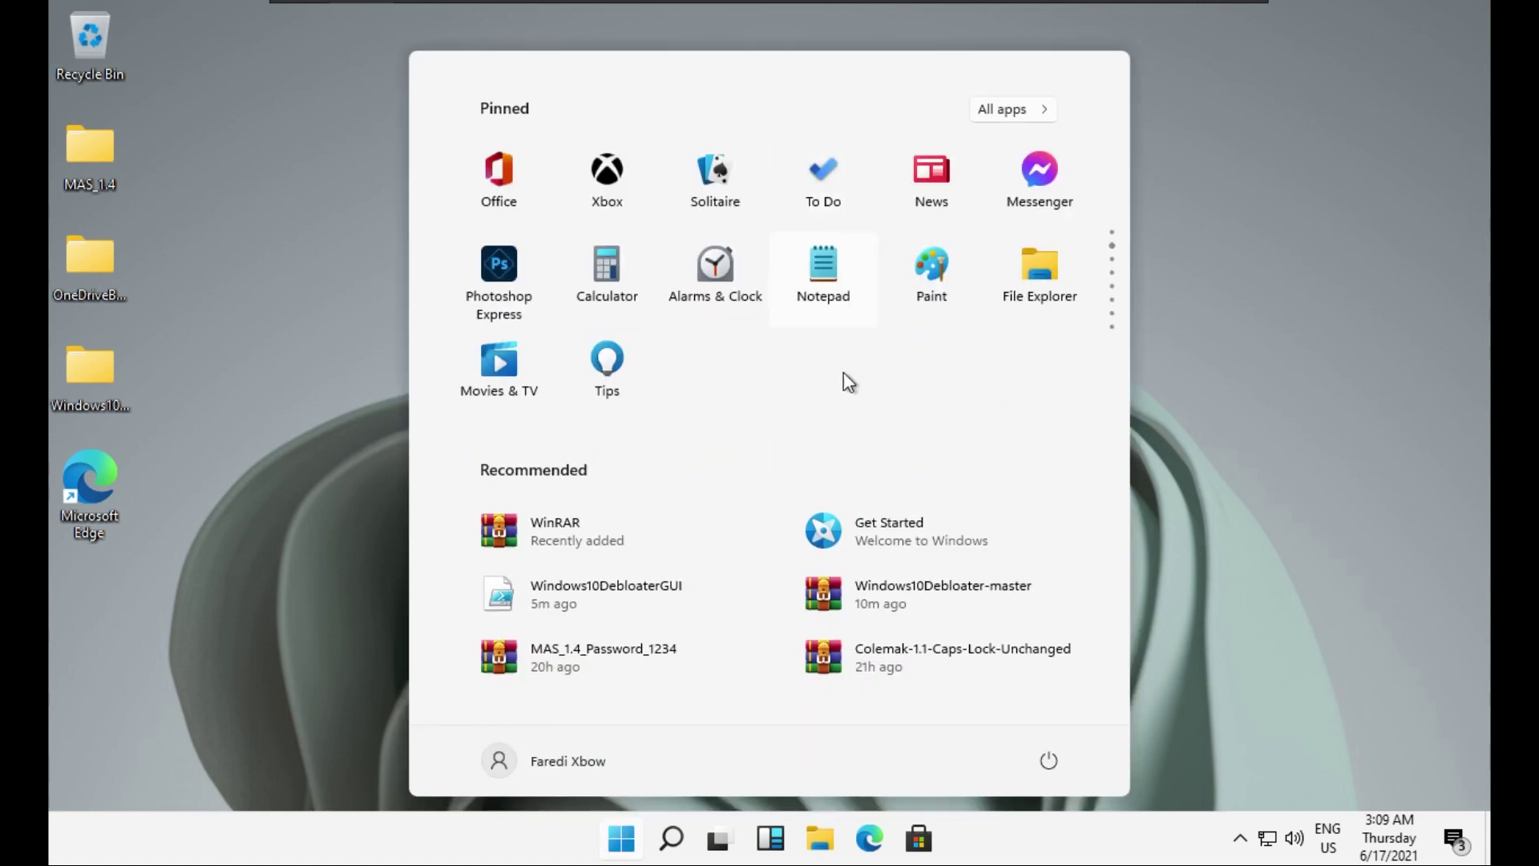
{"action": "scroll", "coordinate": [840, 364], "scroll_direction": "up", "scroll_amount": 2}
{"action": "left_click", "coordinate": [950, 362]}
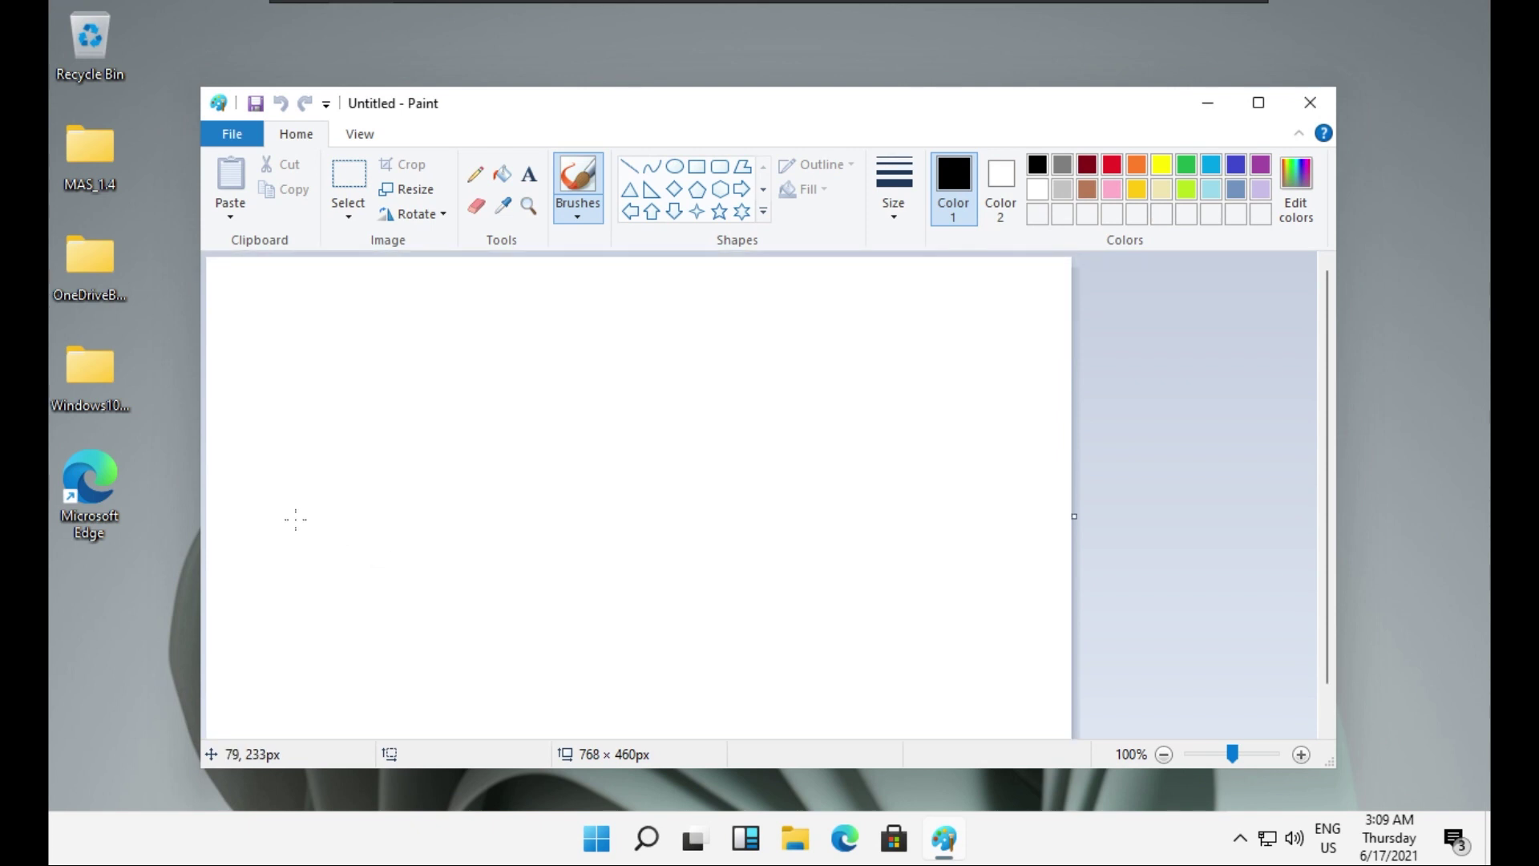
- Handwrite 'Thank' and 'You' beneath it in black brush strokes on the canvas
{"action": "left_click_drag", "start_coordinate": [294, 517], "coordinate": [341, 551]}
{"action": "left_click_drag", "start_coordinate": [311, 422], "coordinate": [479, 328]}
{"action": "left_click_drag", "start_coordinate": [402, 361], "coordinate": [397, 469]}
{"action": "left_click_drag", "start_coordinate": [435, 377], "coordinate": [435, 461]}
{"action": "left_click_drag", "start_coordinate": [434, 402], "coordinate": [489, 470]}
{"action": "left_click_drag", "start_coordinate": [527, 396], "coordinate": [554, 458]}
{"action": "mouse_move", "coordinate": [520, 401]}
{"action": "left_mouse_down"}
{"action": "mouse_move", "coordinate": [536, 394]}
{"action": "mouse_move", "coordinate": [555, 450]}
{"action": "left_mouse_up"}
{"action": "left_click_drag", "start_coordinate": [581, 391], "coordinate": [649, 477]}
{"action": "mouse_move", "coordinate": [669, 315]}
{"action": "left_mouse_down"}
{"action": "mouse_move", "coordinate": [727, 353]}
{"action": "mouse_move", "coordinate": [758, 467]}
{"action": "left_mouse_up"}
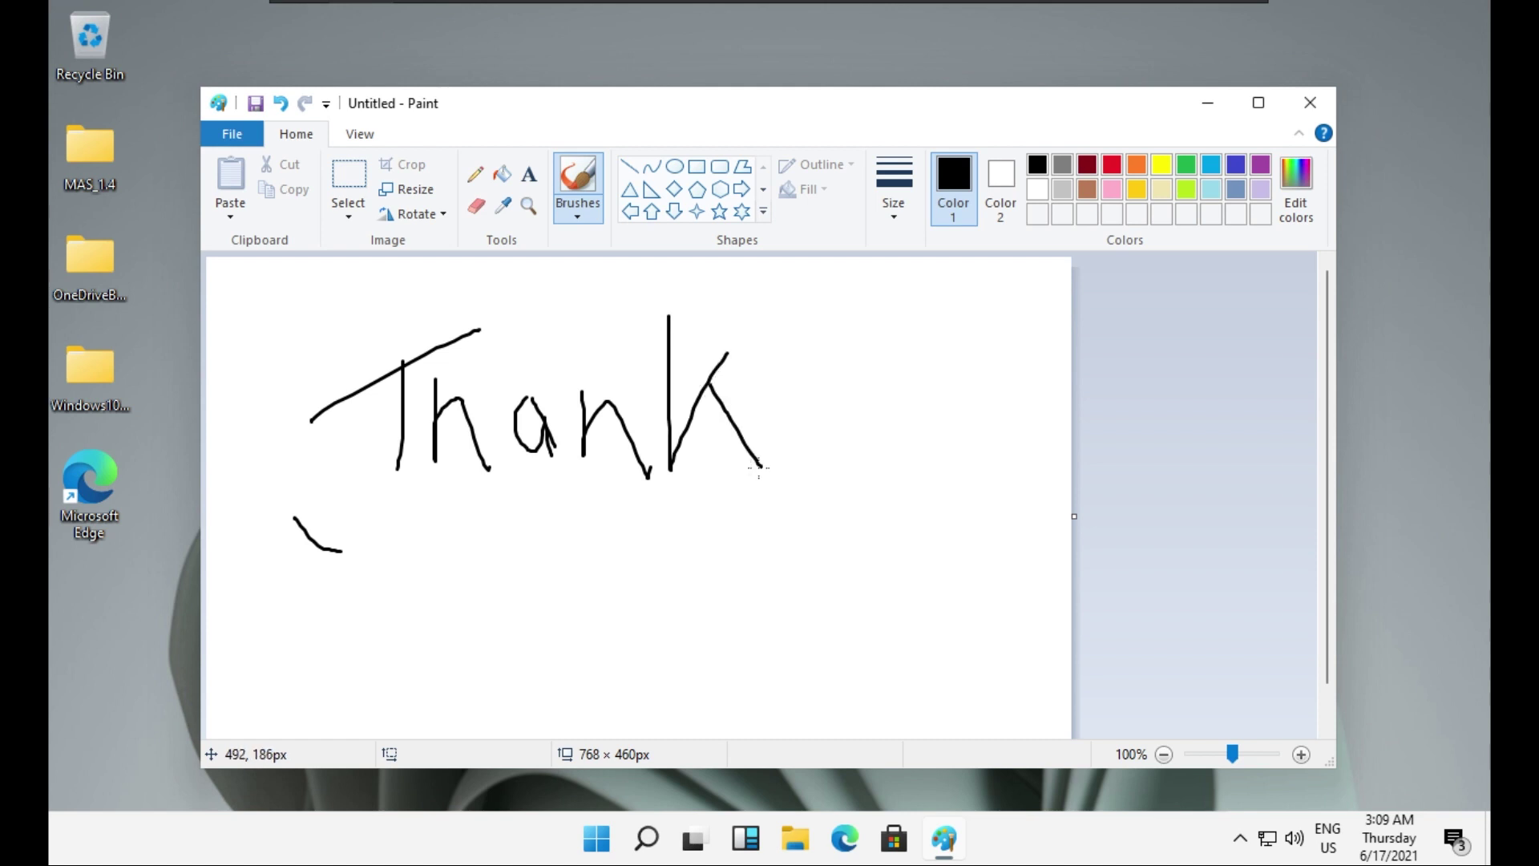
{"action": "mouse_move", "coordinate": [506, 540]}
{"action": "left_mouse_down"}
{"action": "mouse_move", "coordinate": [577, 525]}
{"action": "mouse_move", "coordinate": [541, 641]}
{"action": "mouse_move", "coordinate": [630, 584]}
{"action": "mouse_move", "coordinate": [651, 597]}
{"action": "left_mouse_up"}
{"action": "mouse_move", "coordinate": [679, 571]}
{"action": "left_mouse_down"}
{"action": "mouse_move", "coordinate": [686, 641]}
{"action": "mouse_move", "coordinate": [788, 615]}
{"action": "left_mouse_up"}
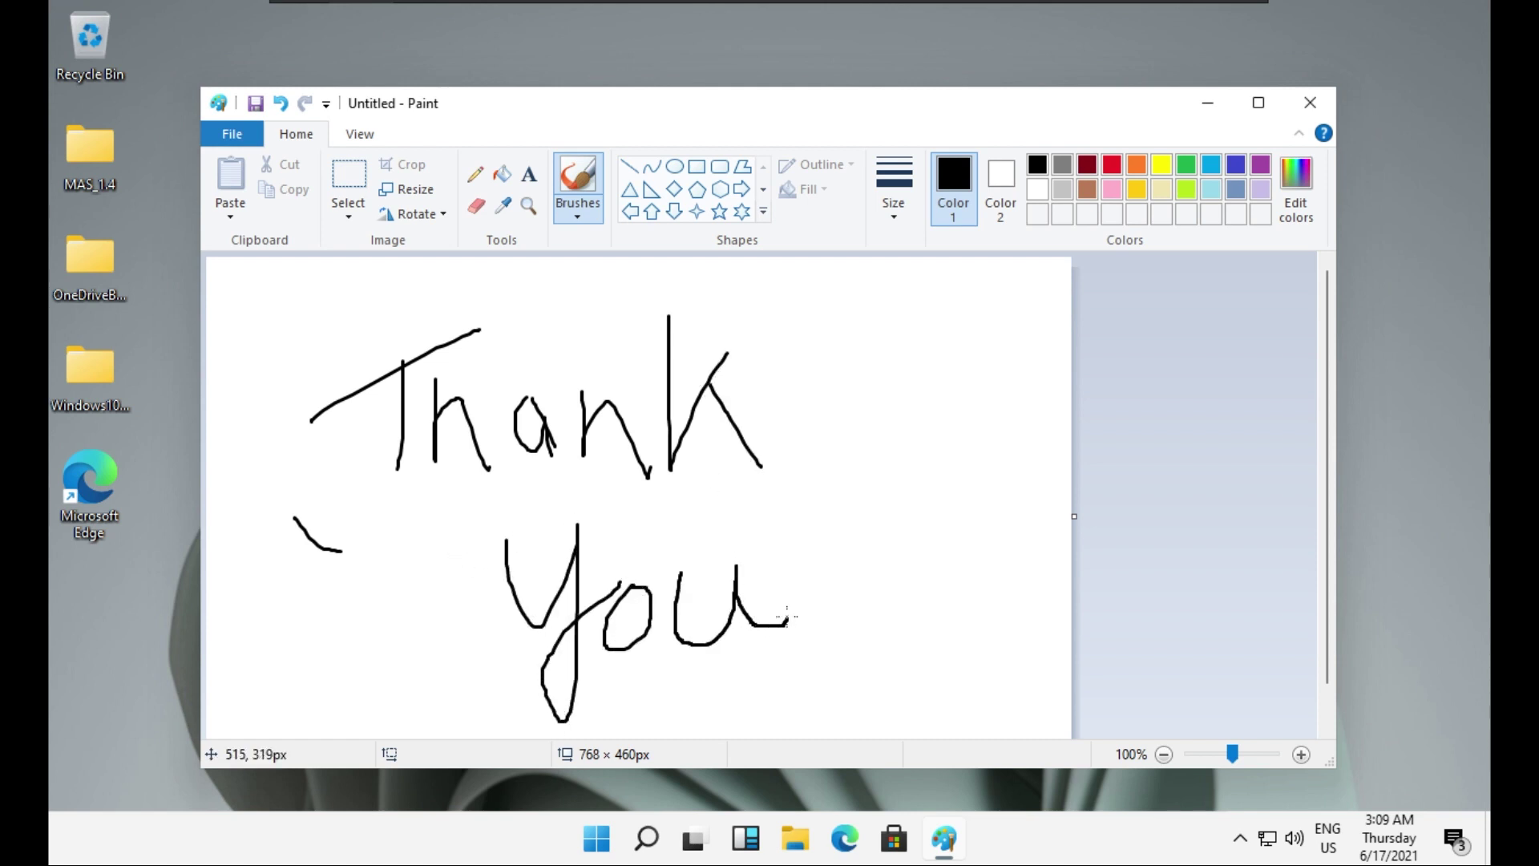